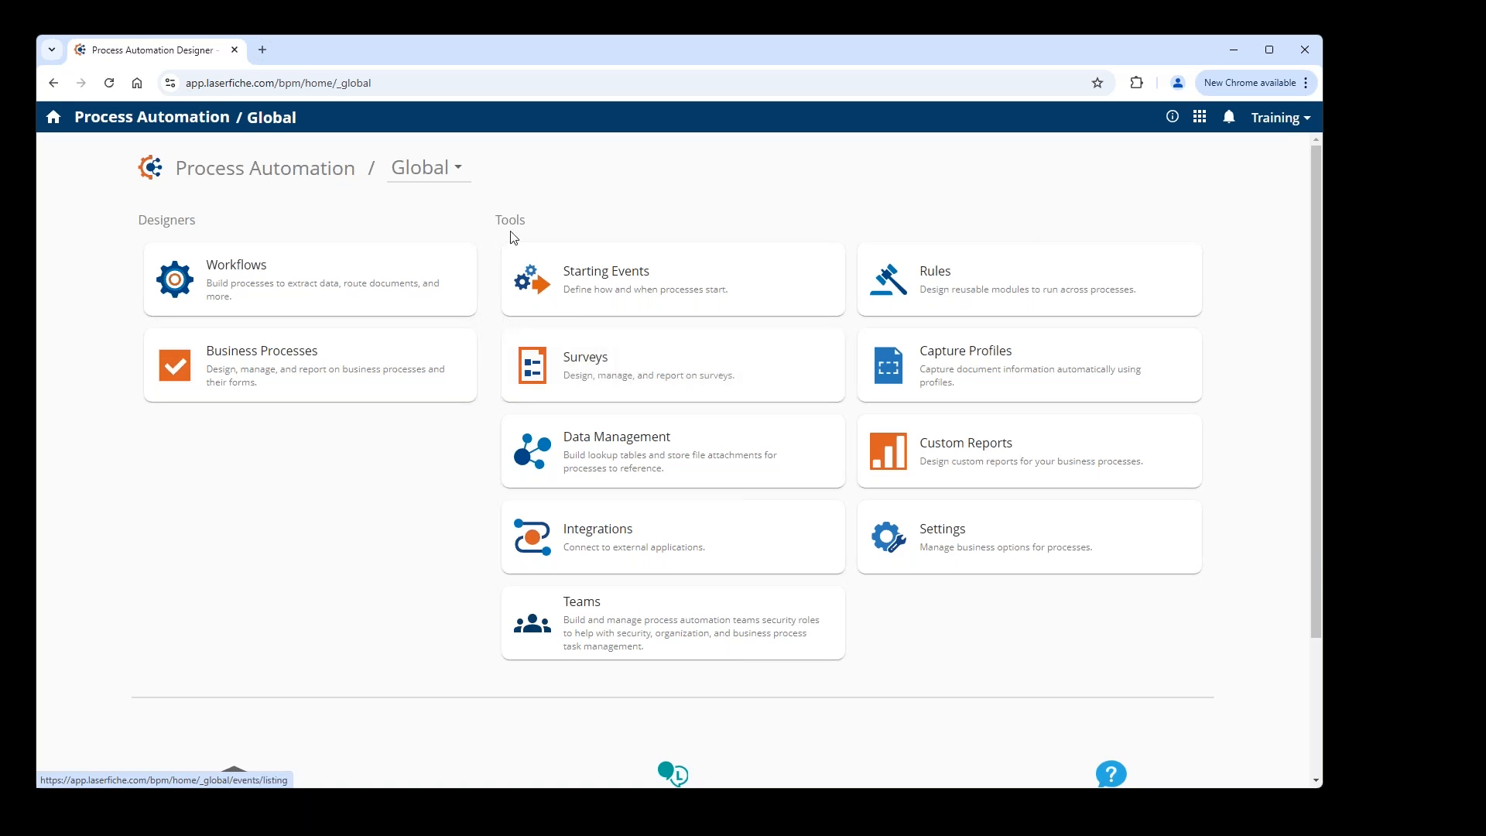
Step: Open the Surveys tool and select the survey "Is Daylight Savings a good idea" to show its details
{"action": "left_click_drag", "start_coordinate": [499, 221], "coordinate": [528, 222]}
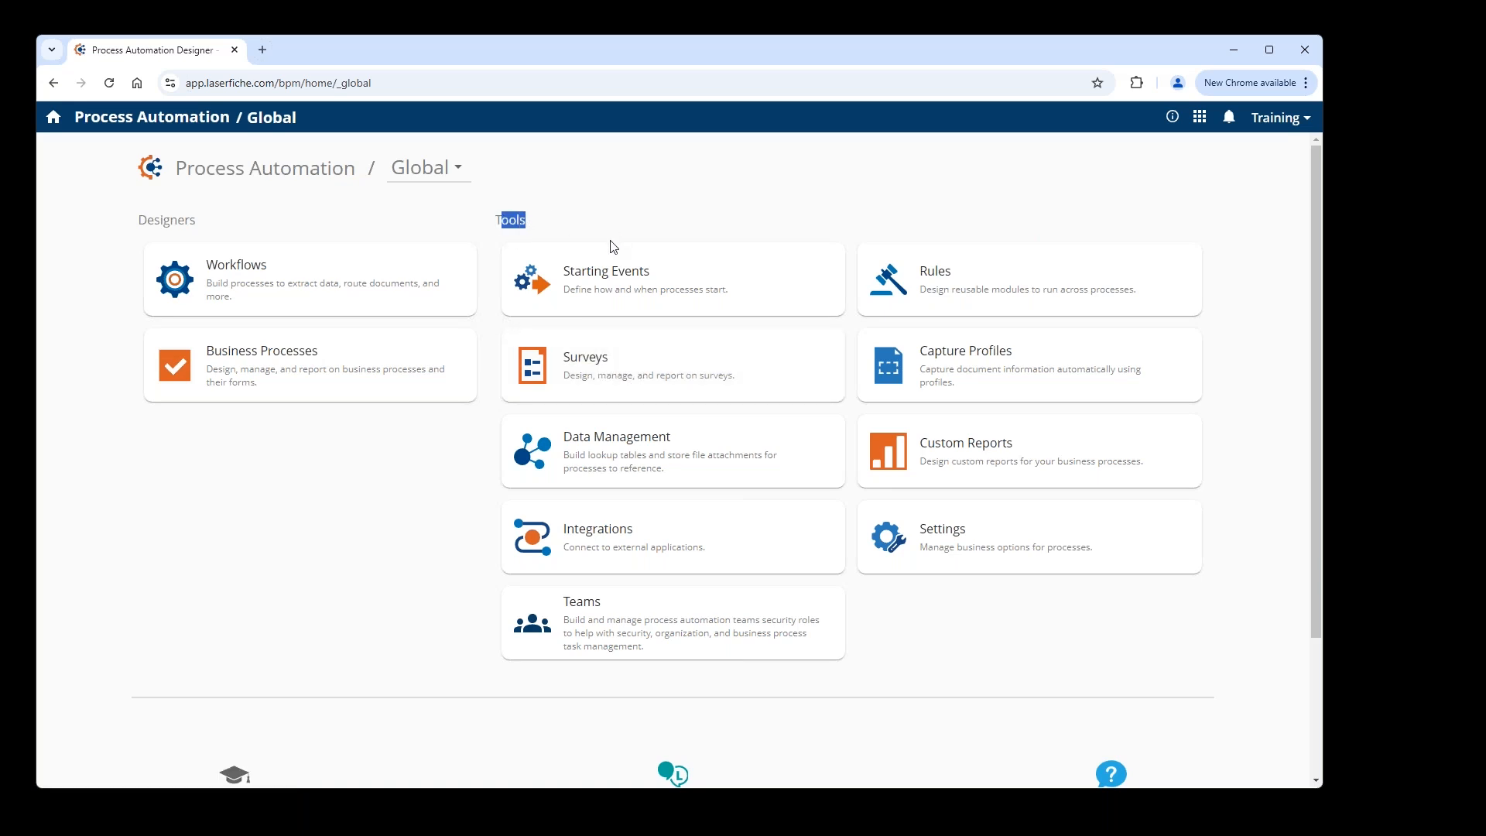
{"action": "left_click", "coordinate": [590, 371]}
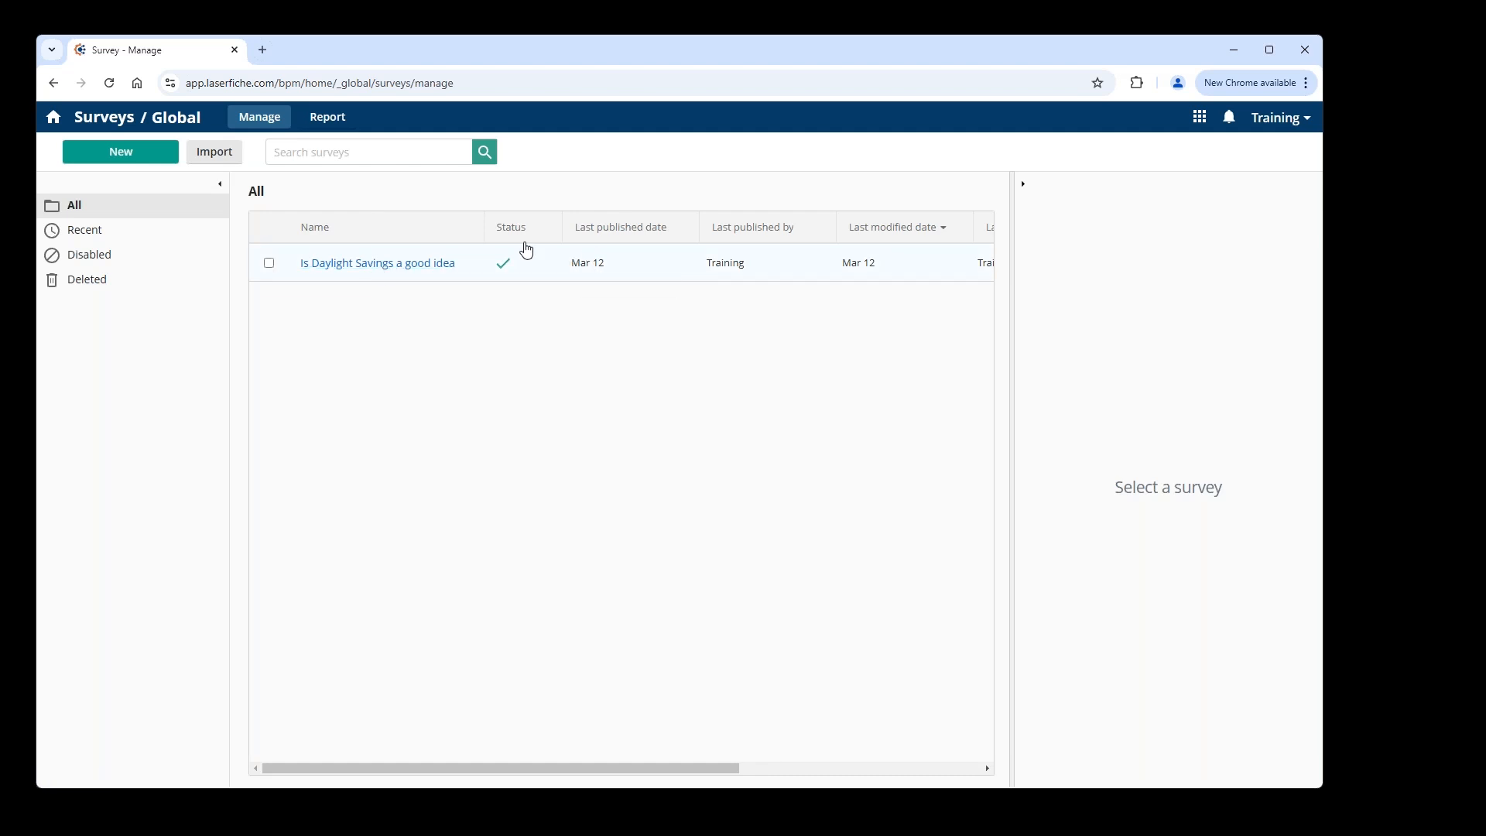
{"action": "left_click", "coordinate": [271, 264]}
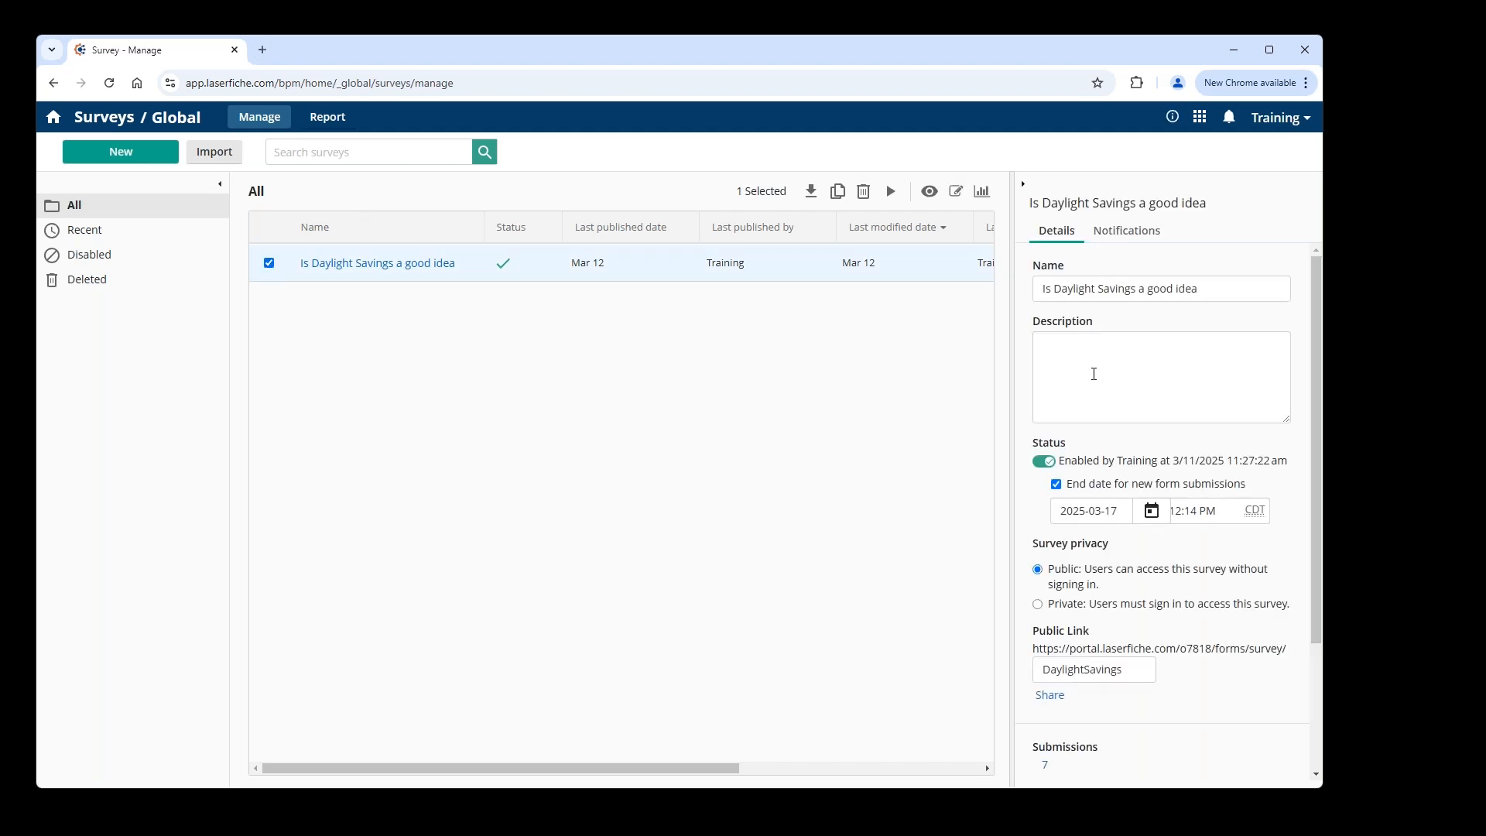
Step: Switch the survey's status off and back on, and view the calendar for the new-submissions end date
{"action": "left_click", "coordinate": [1045, 462]}
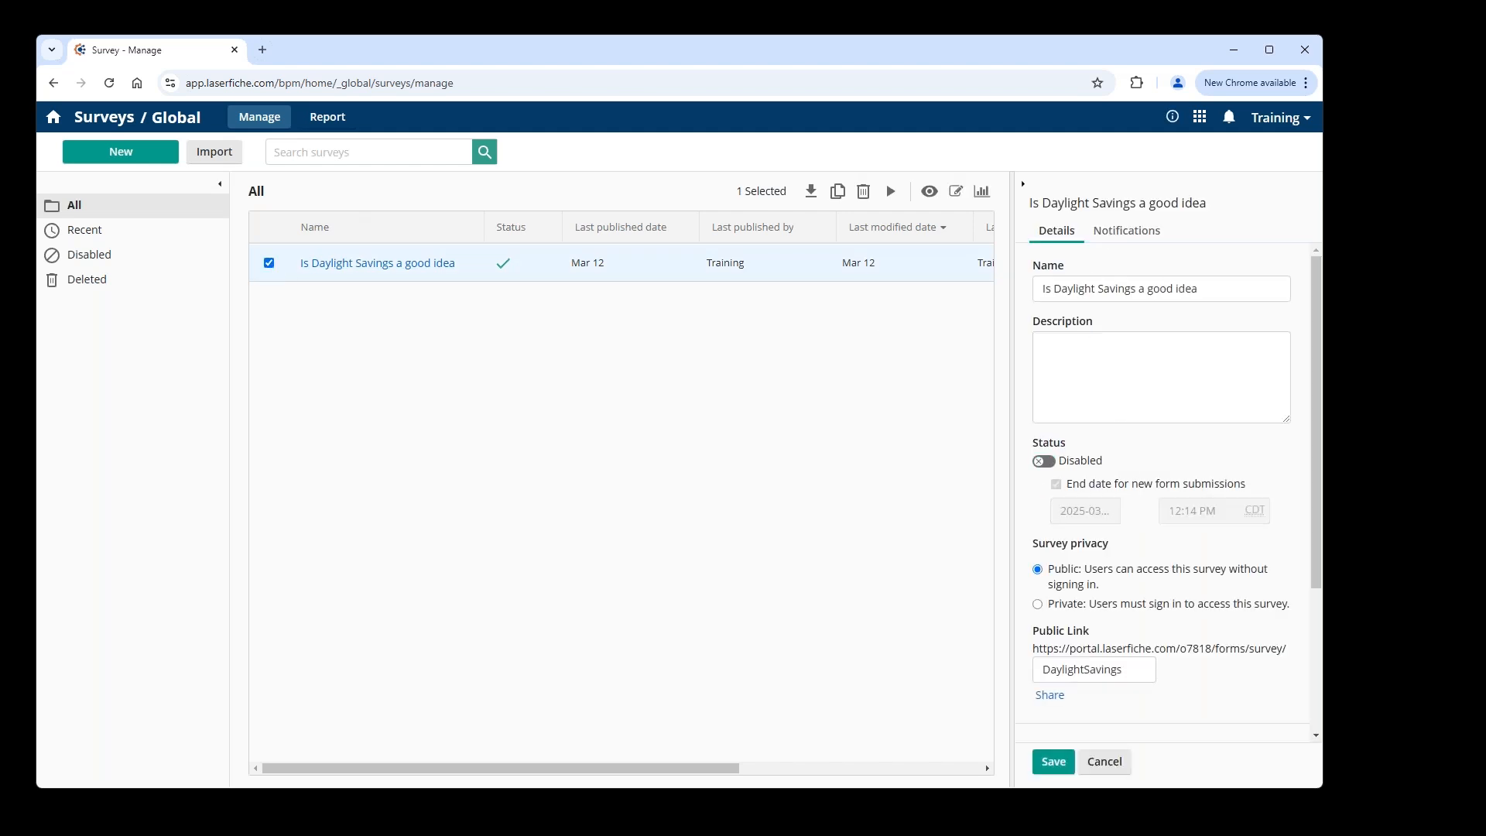
{"action": "left_click", "coordinate": [1044, 462]}
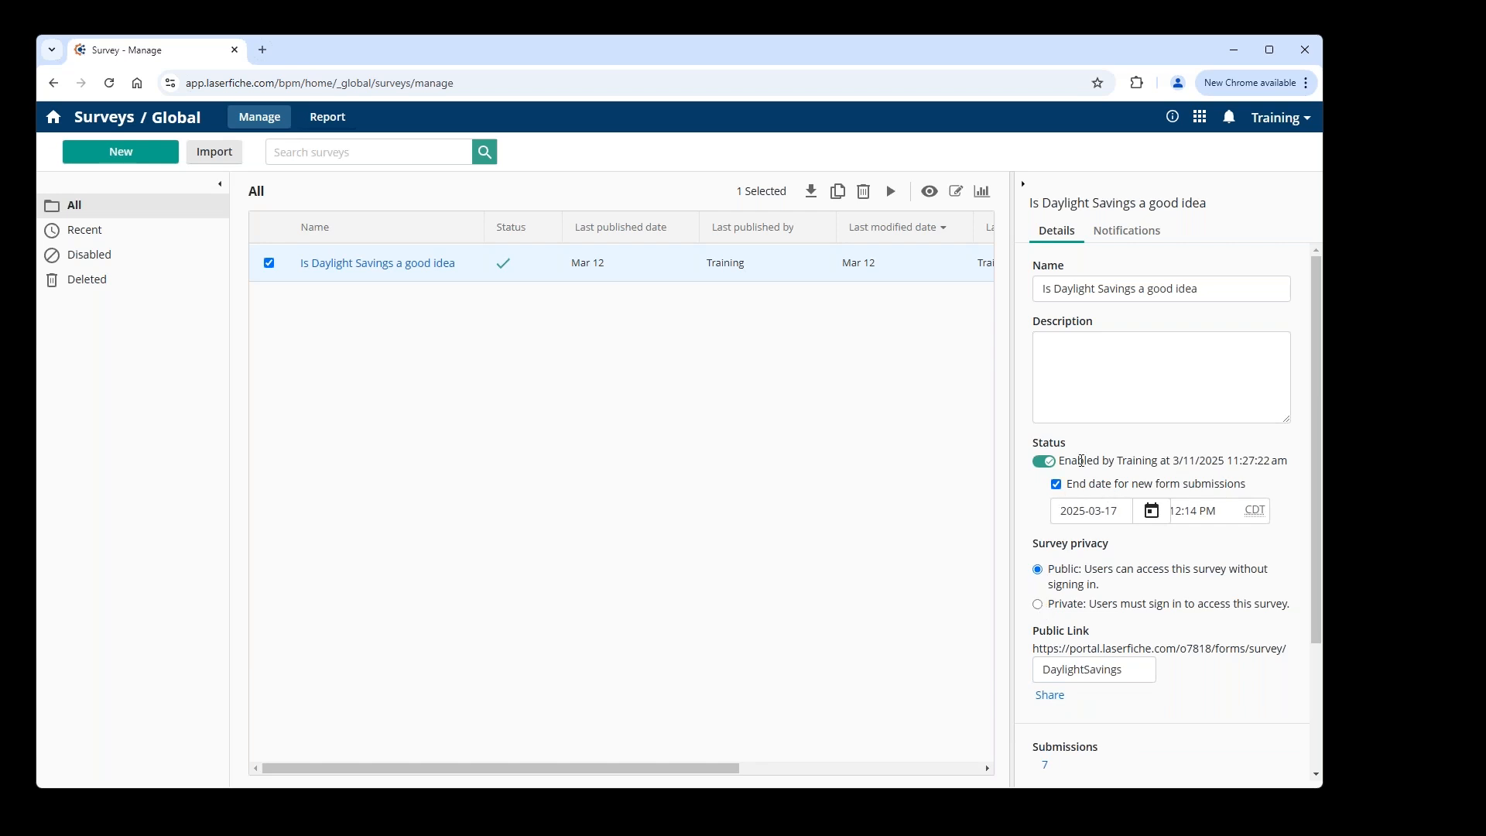
{"action": "left_click", "coordinate": [1105, 512]}
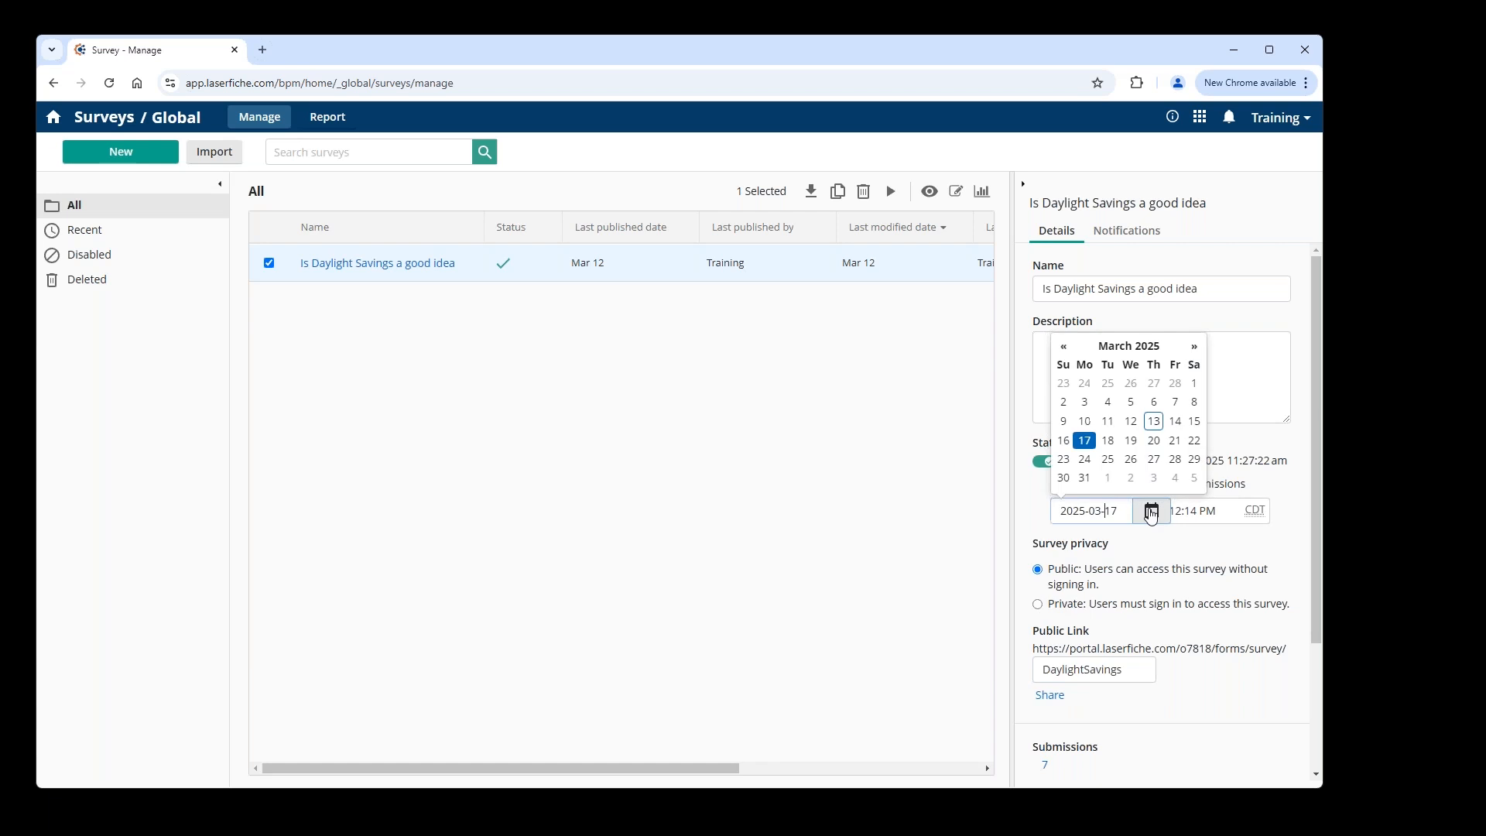
{"action": "left_click", "coordinate": [1255, 483]}
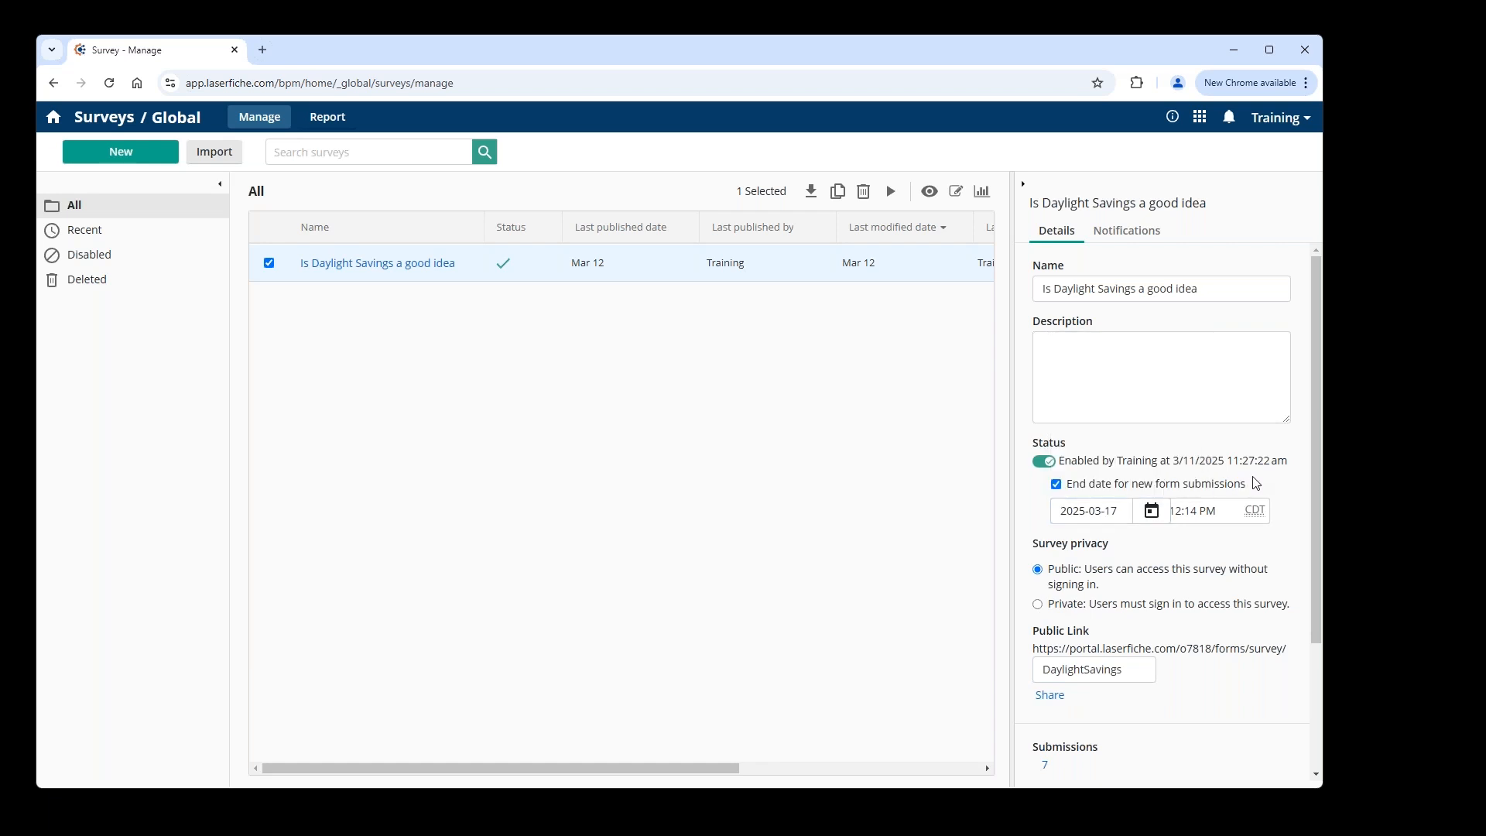
Step: Copy the survey's public link from its sharing options and review its submission and publishing details
{"action": "scroll", "coordinate": [1086, 631], "scroll_direction": "down", "scroll_amount": 1}
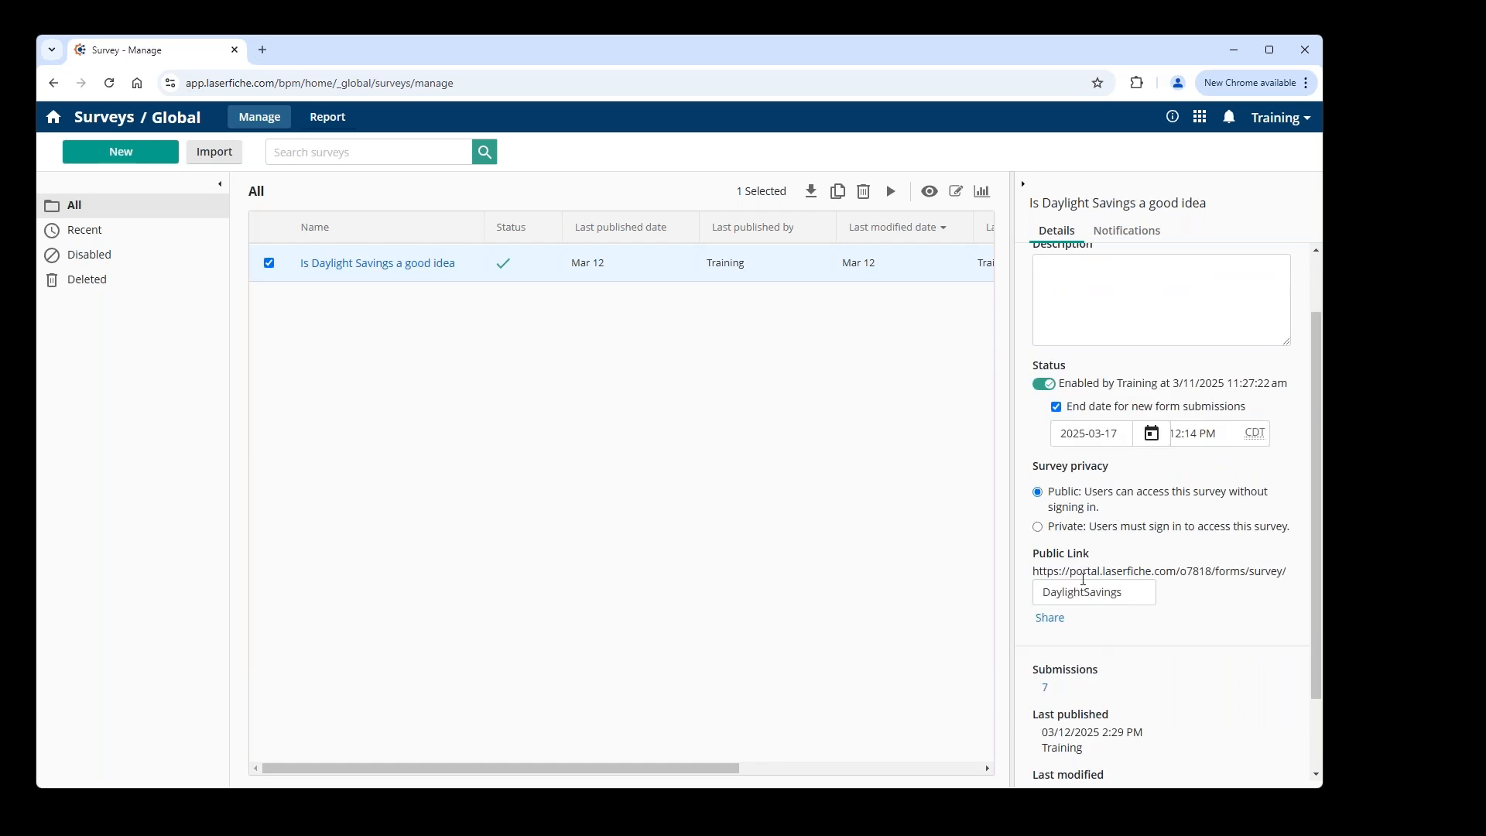
{"action": "left_click", "coordinate": [1050, 616]}
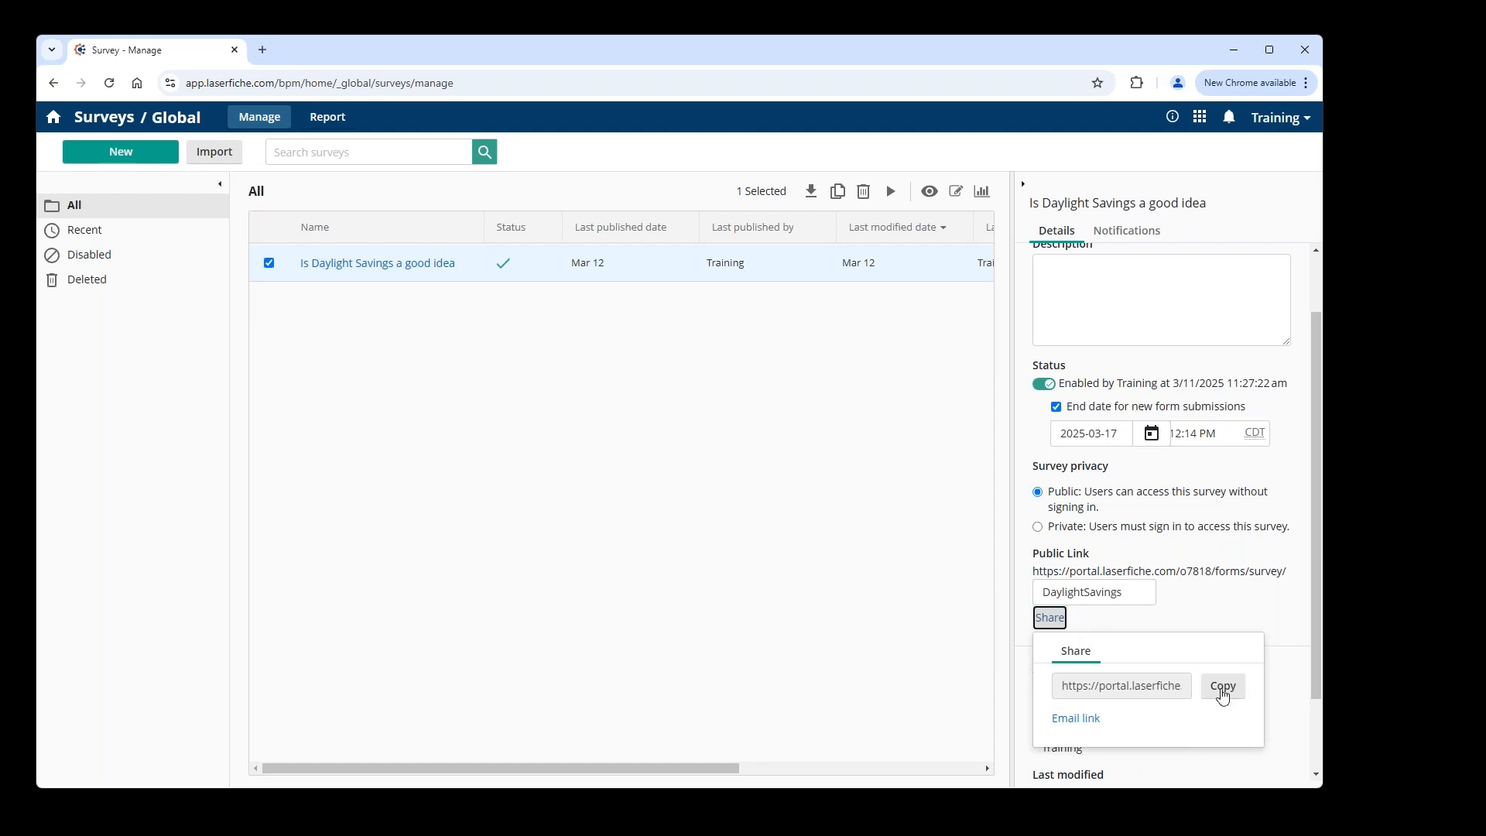
{"action": "left_click", "coordinate": [1222, 686]}
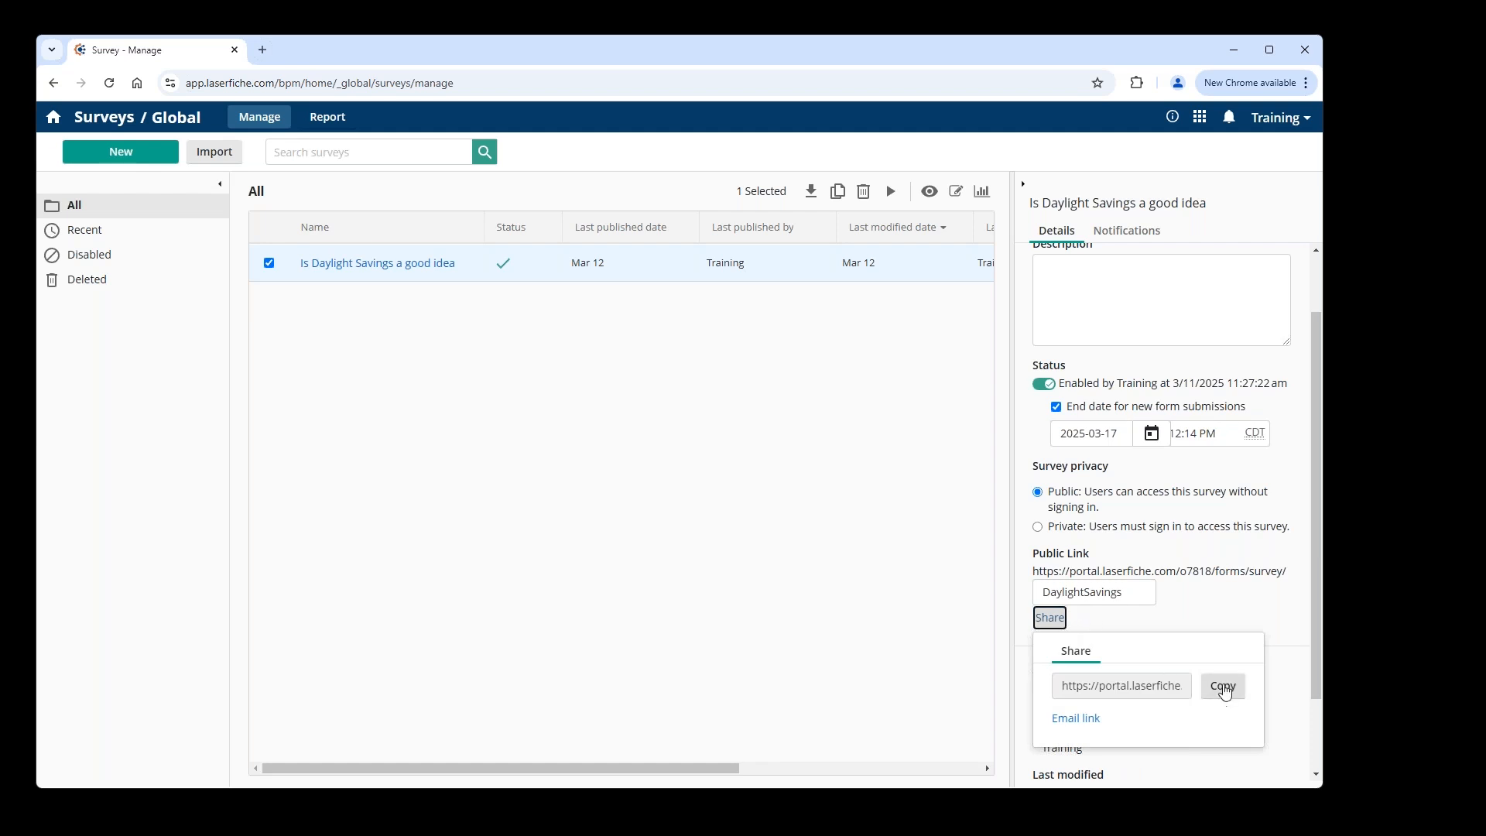
{"action": "left_click", "coordinate": [1077, 719]}
{"action": "scroll", "coordinate": [1122, 637], "scroll_direction": "down", "scroll_amount": 2}
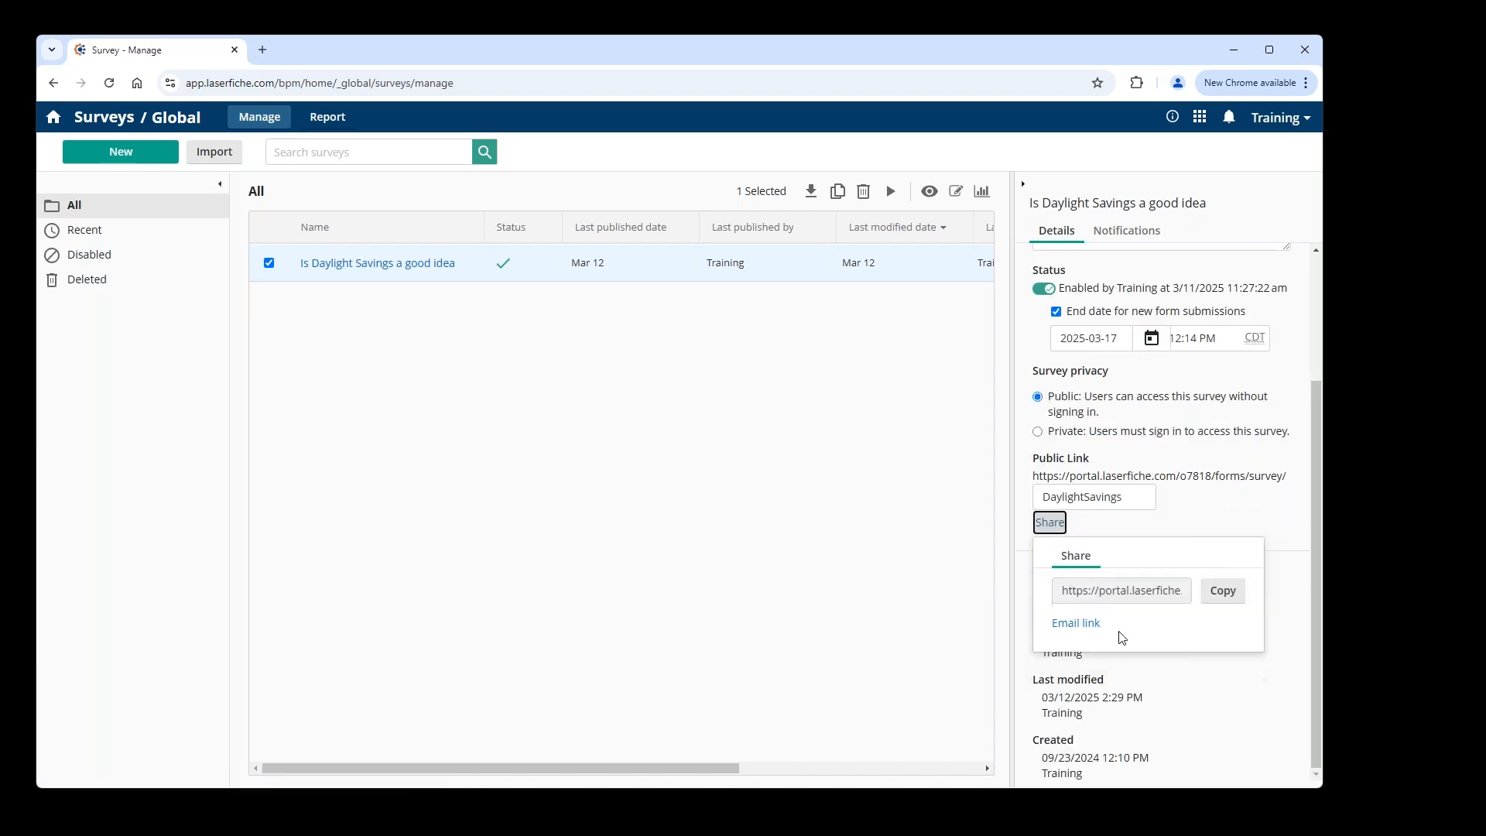
{"action": "left_click", "coordinate": [1286, 540]}
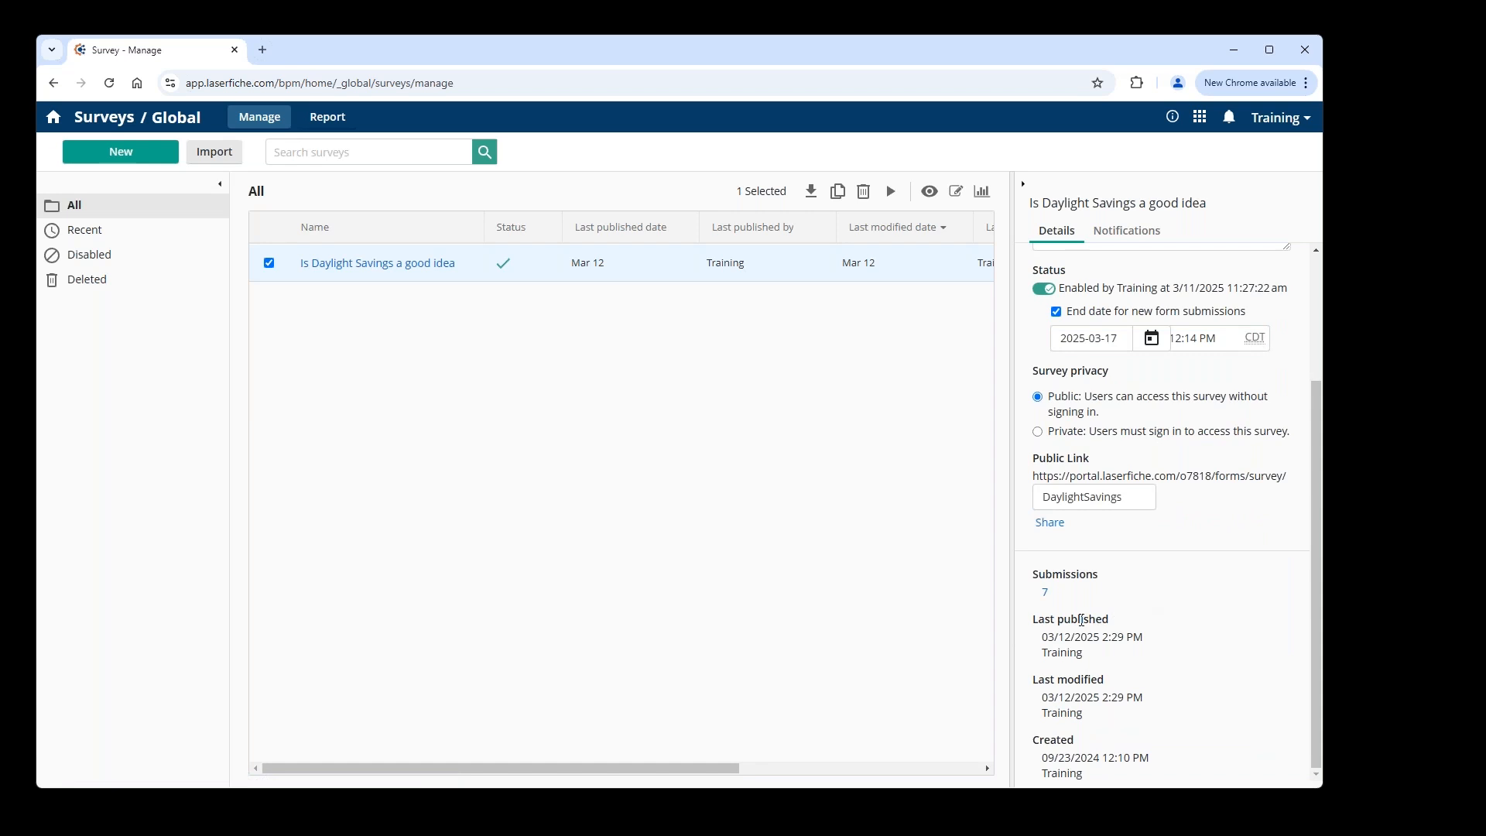
{"action": "scroll", "coordinate": [1090, 602], "scroll_direction": "up", "scroll_amount": 3}
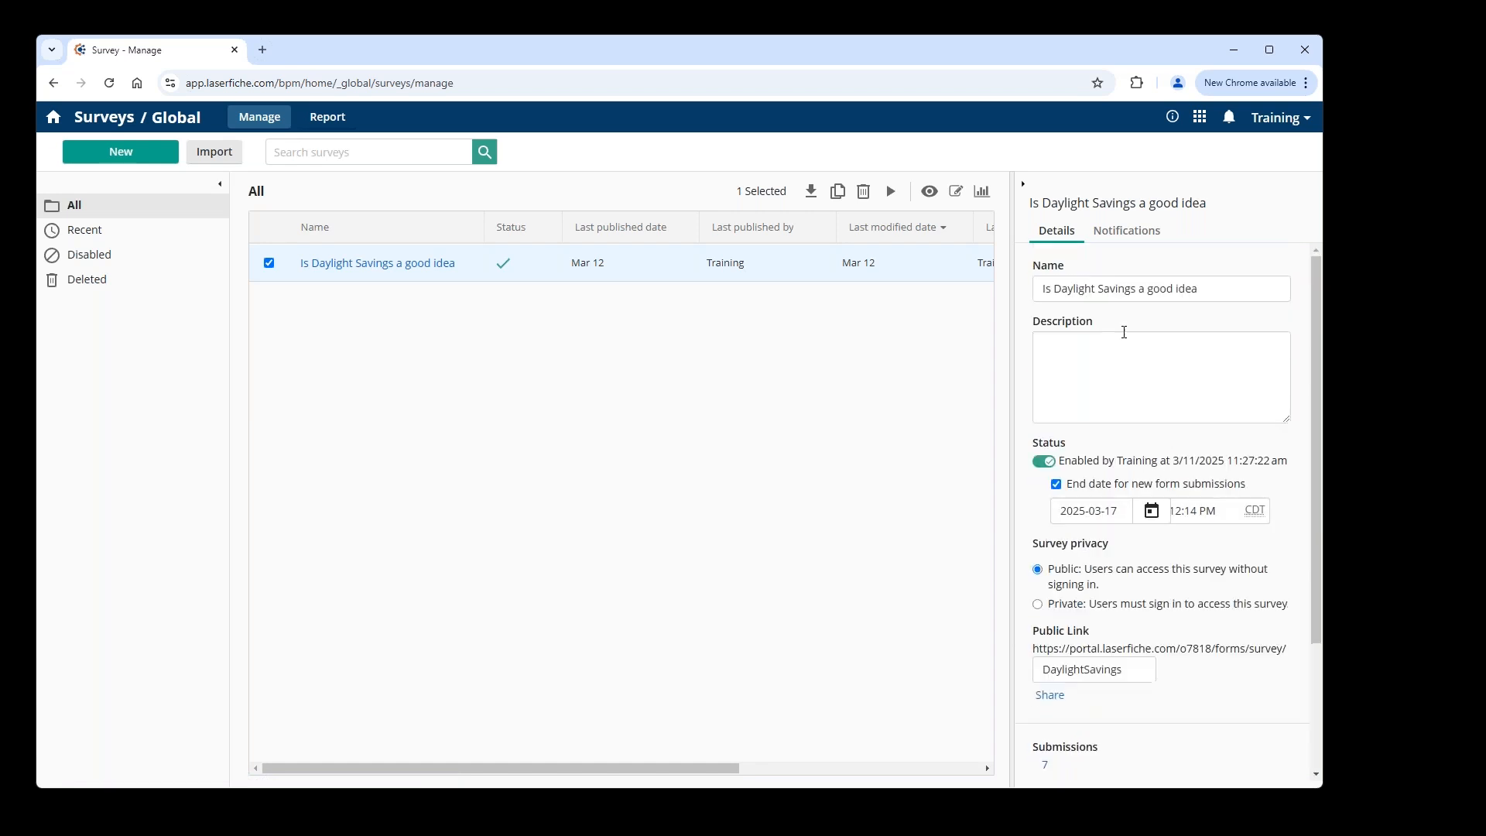
Step: View the survey's notification settings and check its email notification configuration without changing it
{"action": "left_click", "coordinate": [1135, 245]}
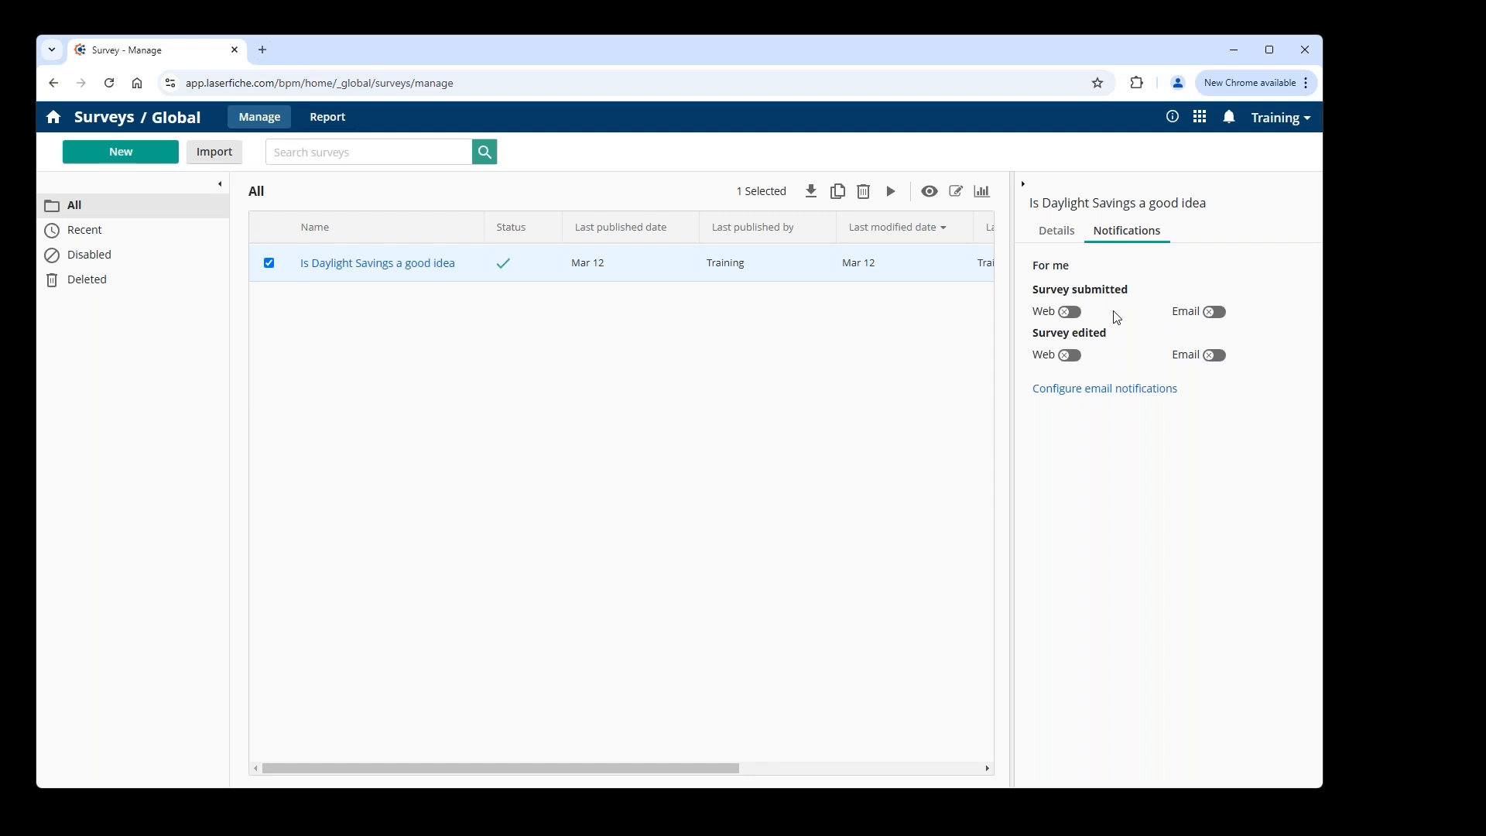
{"action": "left_click", "coordinate": [1109, 397]}
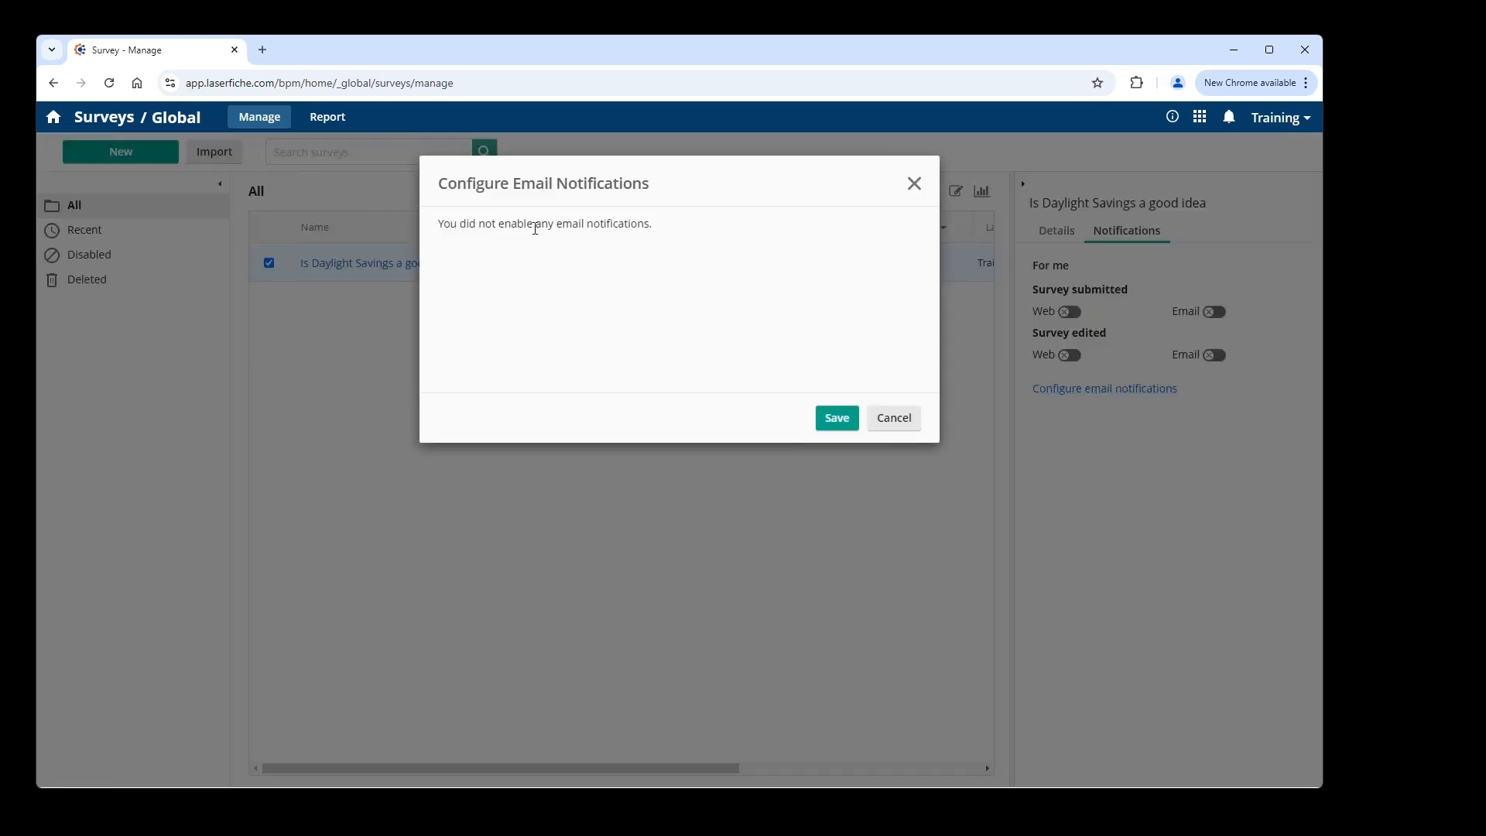
{"action": "left_click", "coordinate": [892, 418]}
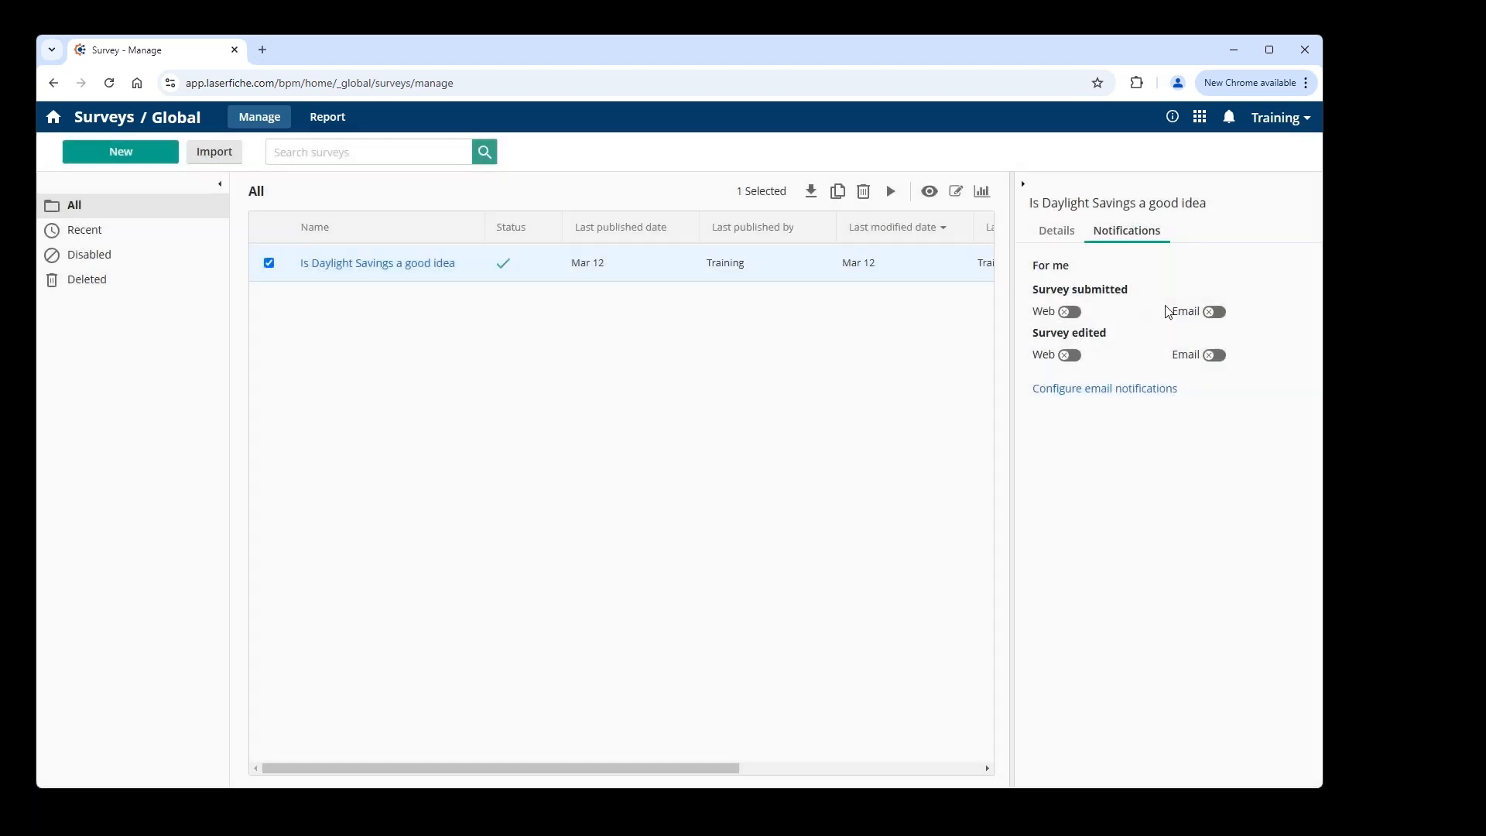
Step: Try email notifications for submitted surveys, view their delivery frequency options, and discard the change
{"action": "left_click", "coordinate": [1213, 312]}
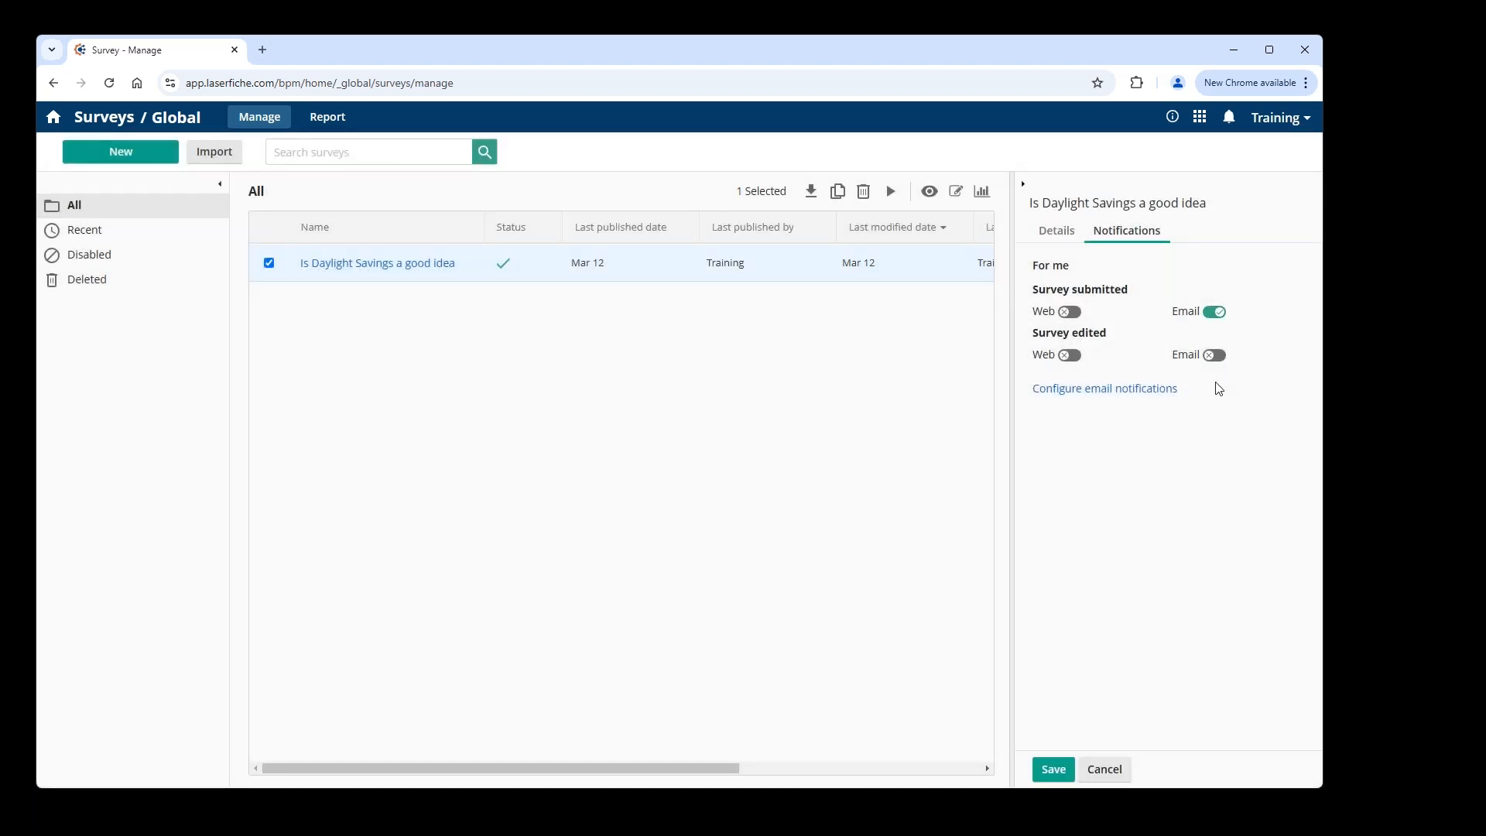
{"action": "left_click", "coordinate": [1123, 397]}
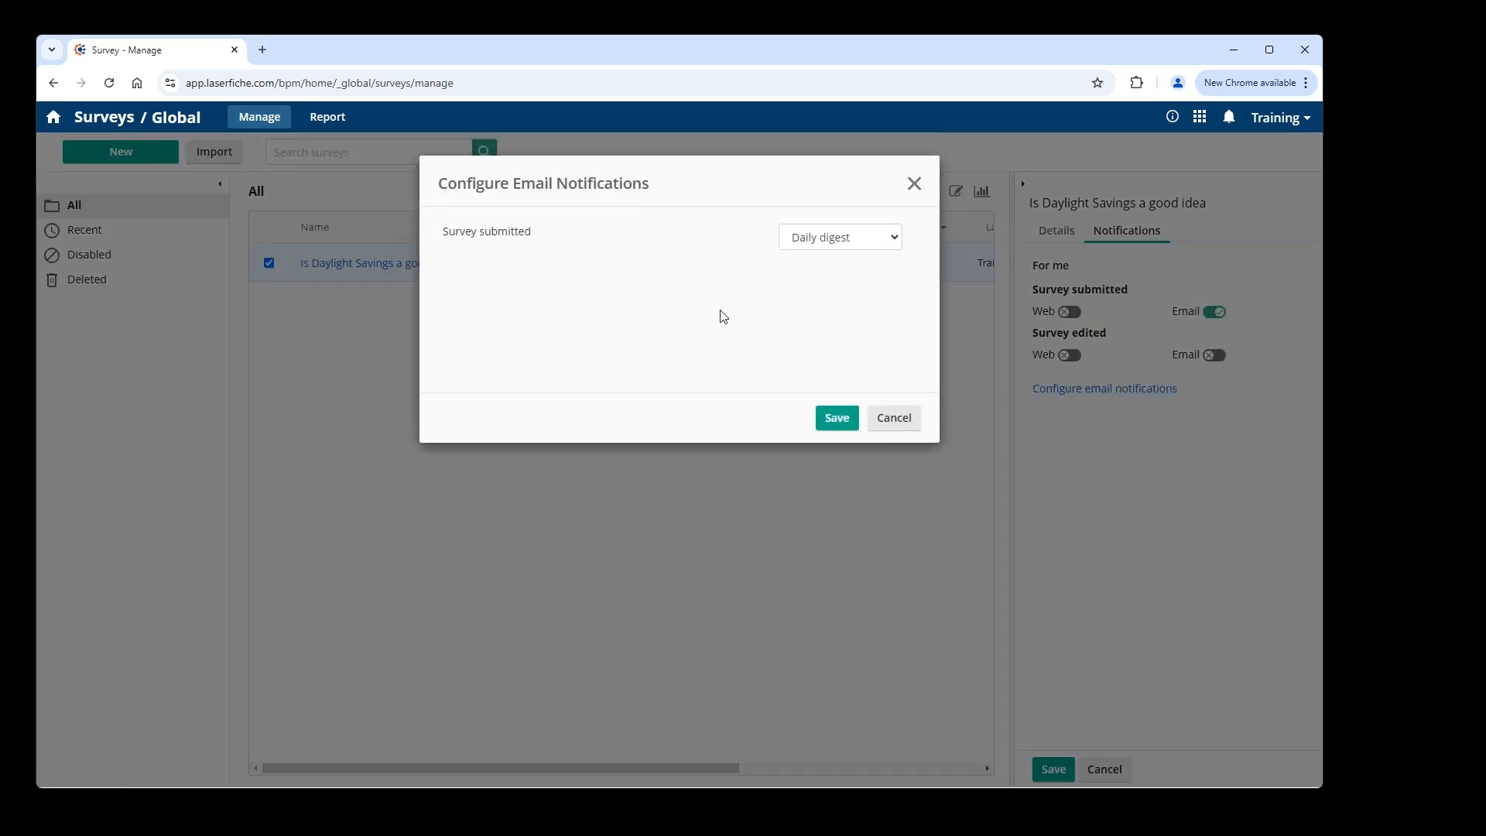
{"action": "left_click", "coordinate": [896, 240]}
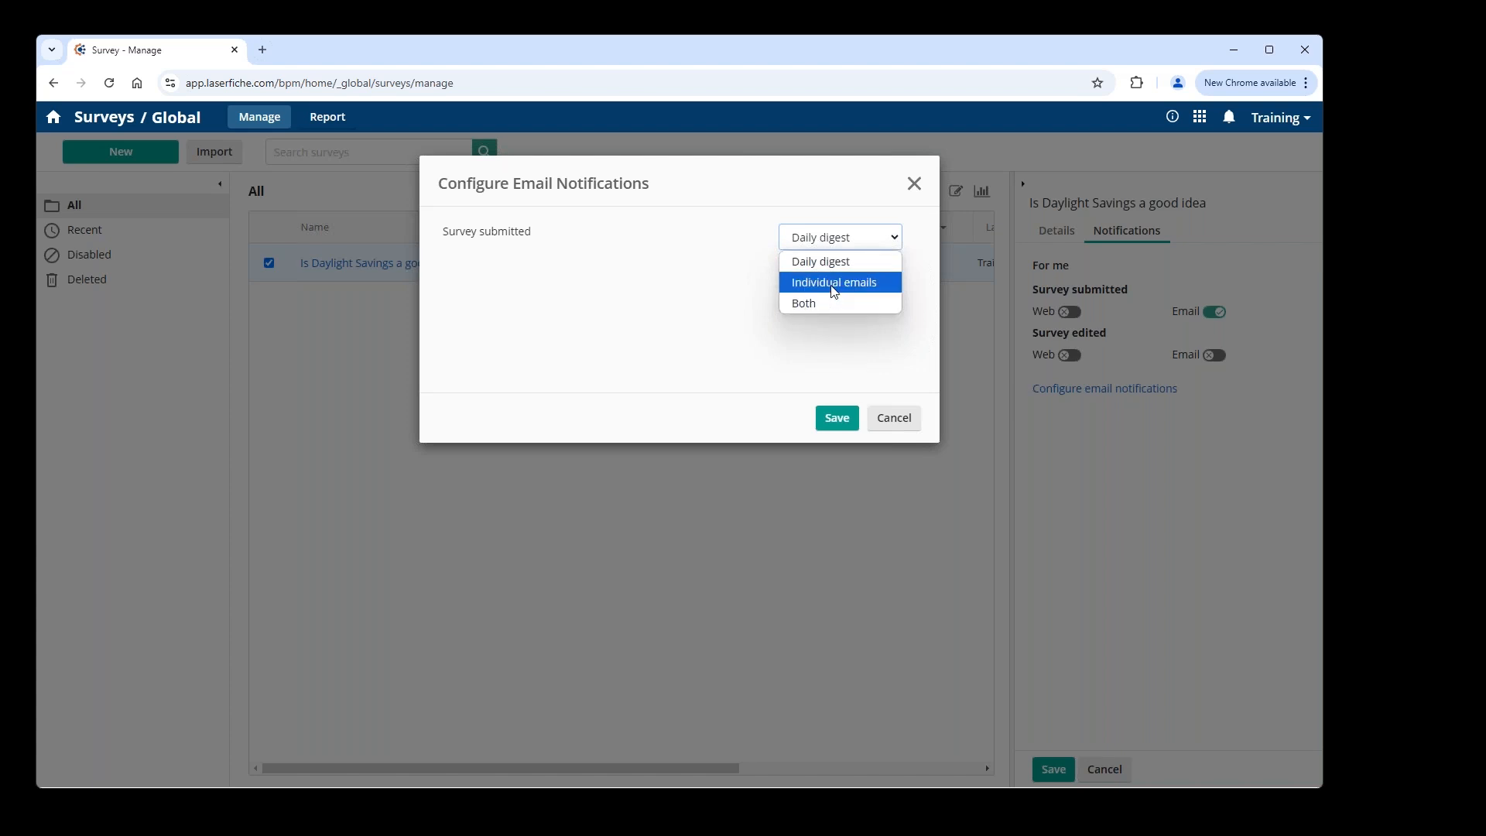
{"action": "left_click", "coordinate": [887, 369]}
{"action": "left_click", "coordinate": [893, 418]}
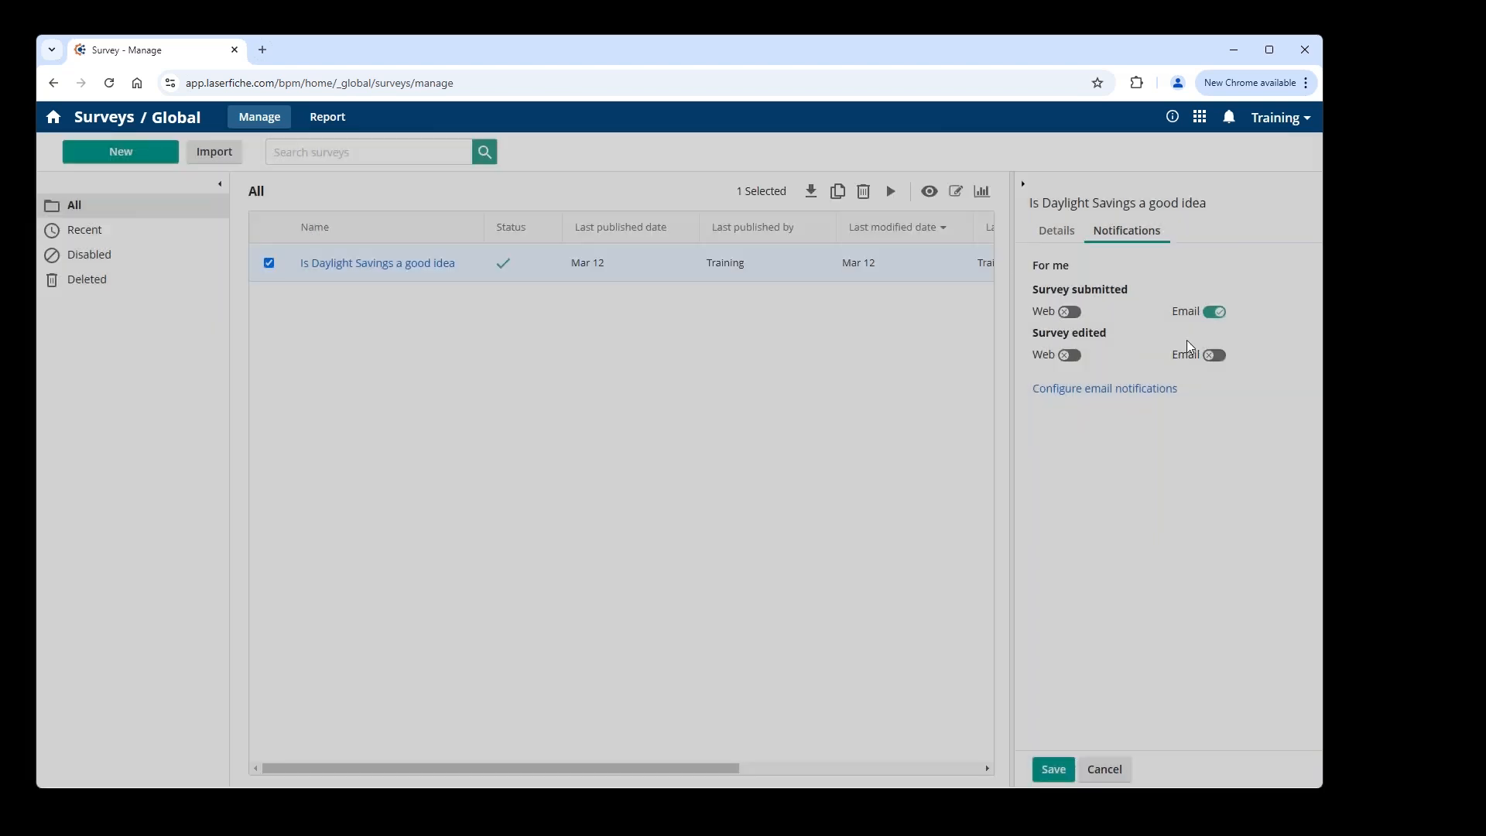
{"action": "left_click", "coordinate": [1213, 312]}
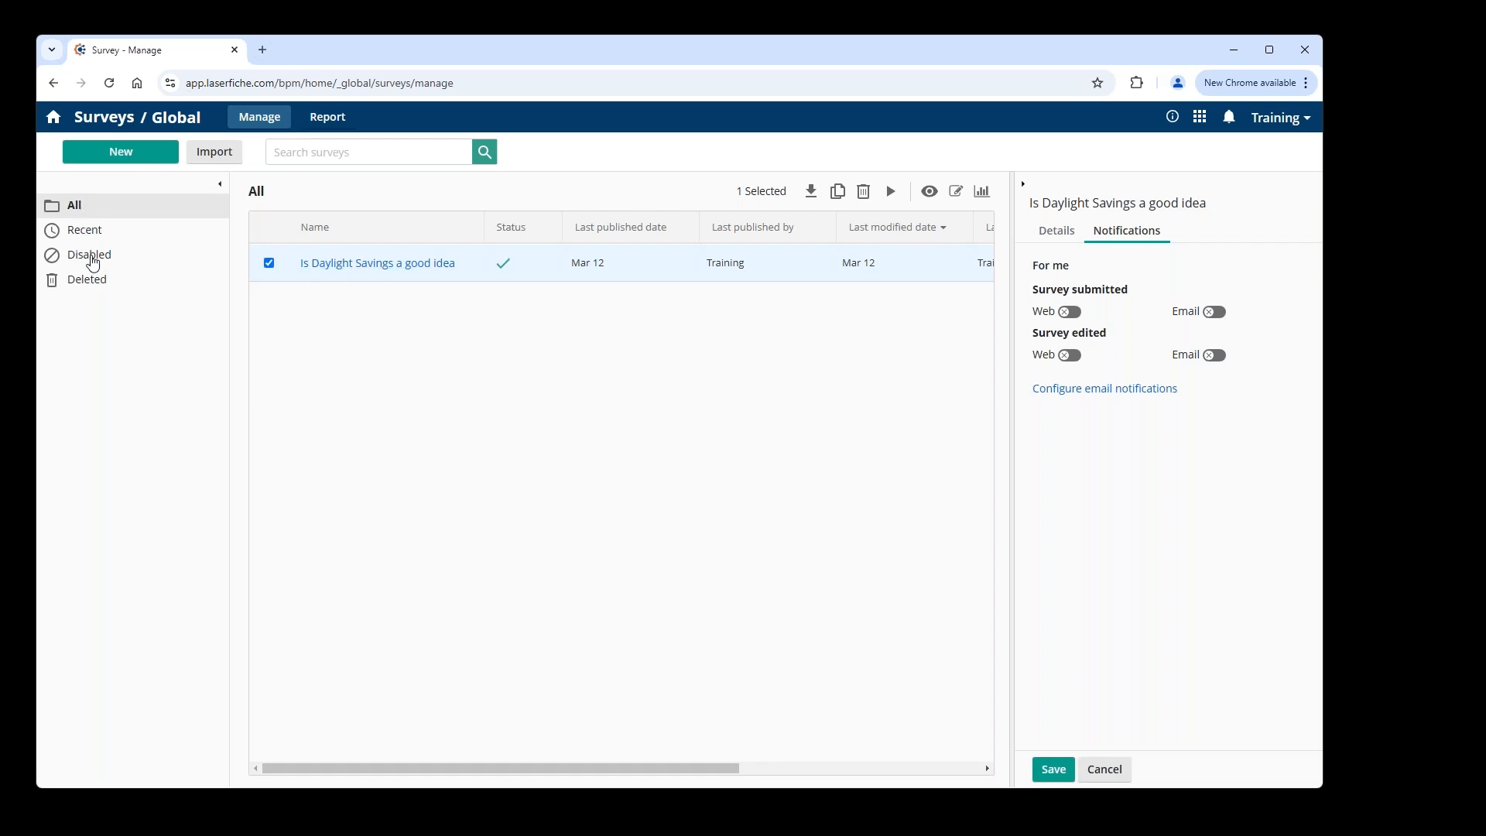
Step: Disable the survey "Is Daylight Savings a good idea" in its details and save the change
{"action": "left_click", "coordinate": [1056, 231]}
{"action": "left_click", "coordinate": [1045, 462]}
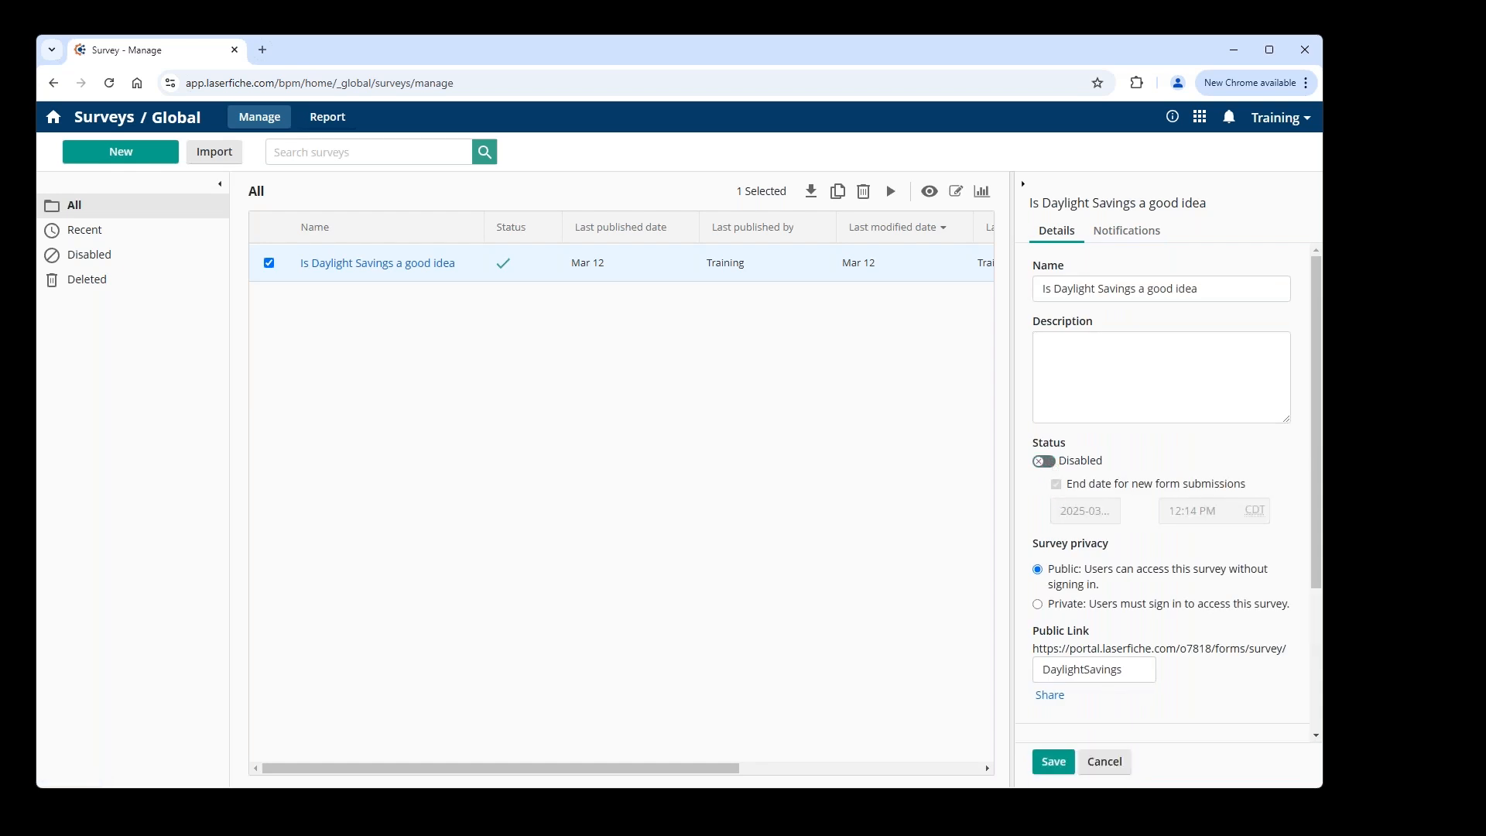
{"action": "left_click", "coordinate": [1053, 761]}
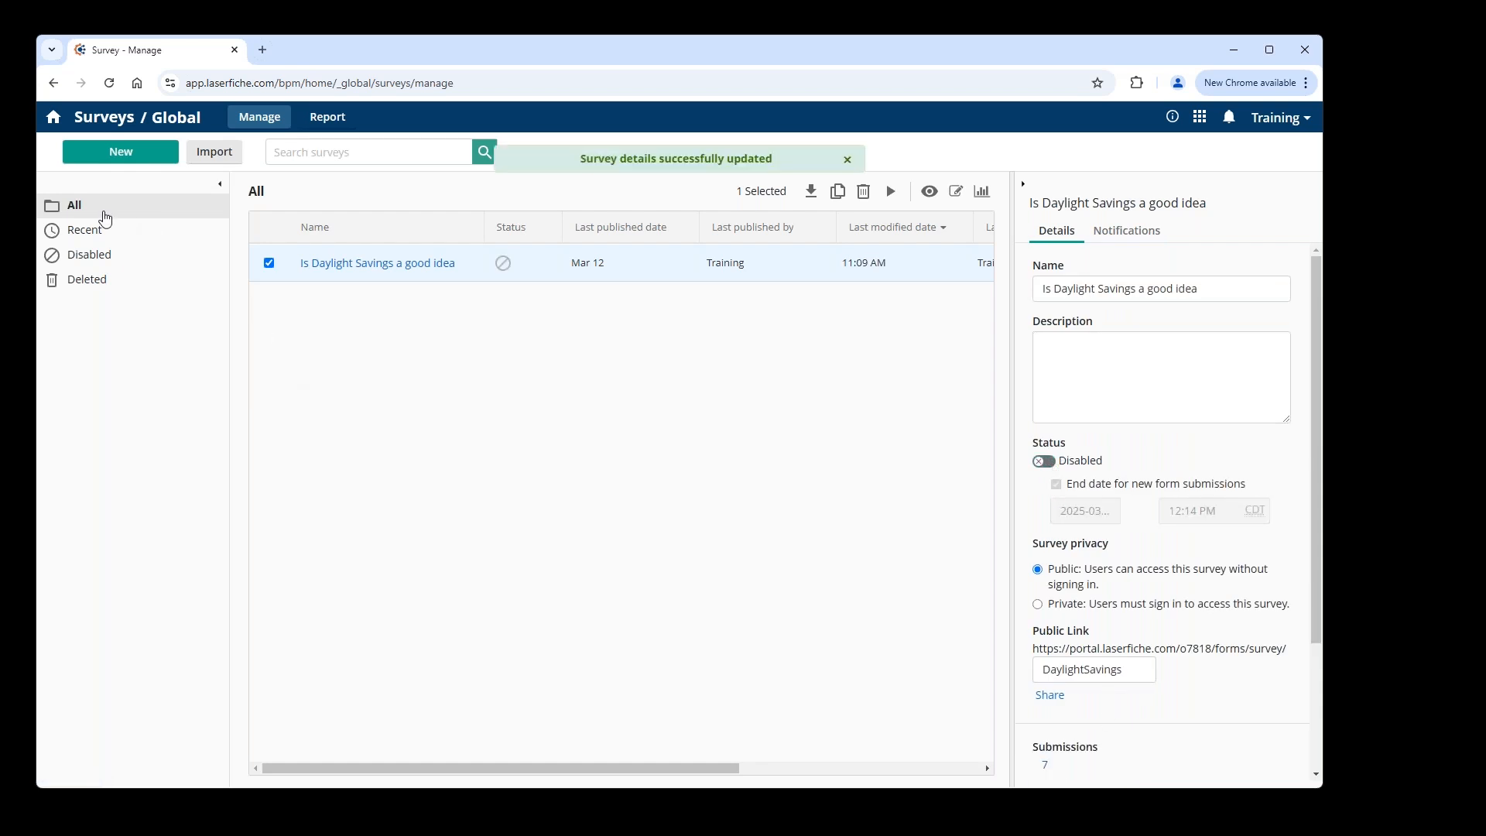
Step: Check the list of disabled surveys and return to the list of all surveys
{"action": "left_click", "coordinate": [88, 260]}
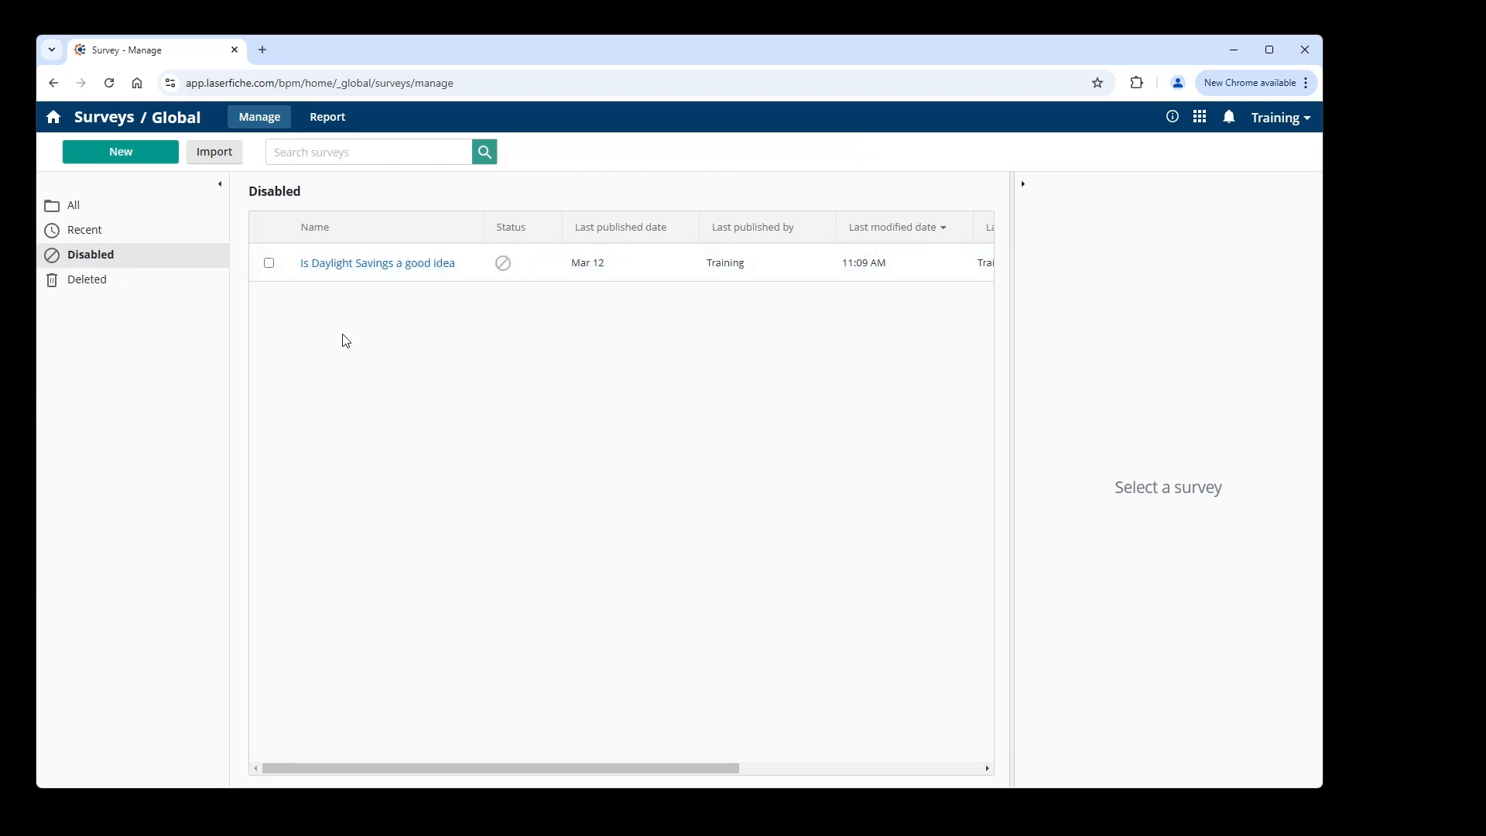
{"action": "left_click", "coordinate": [74, 206]}
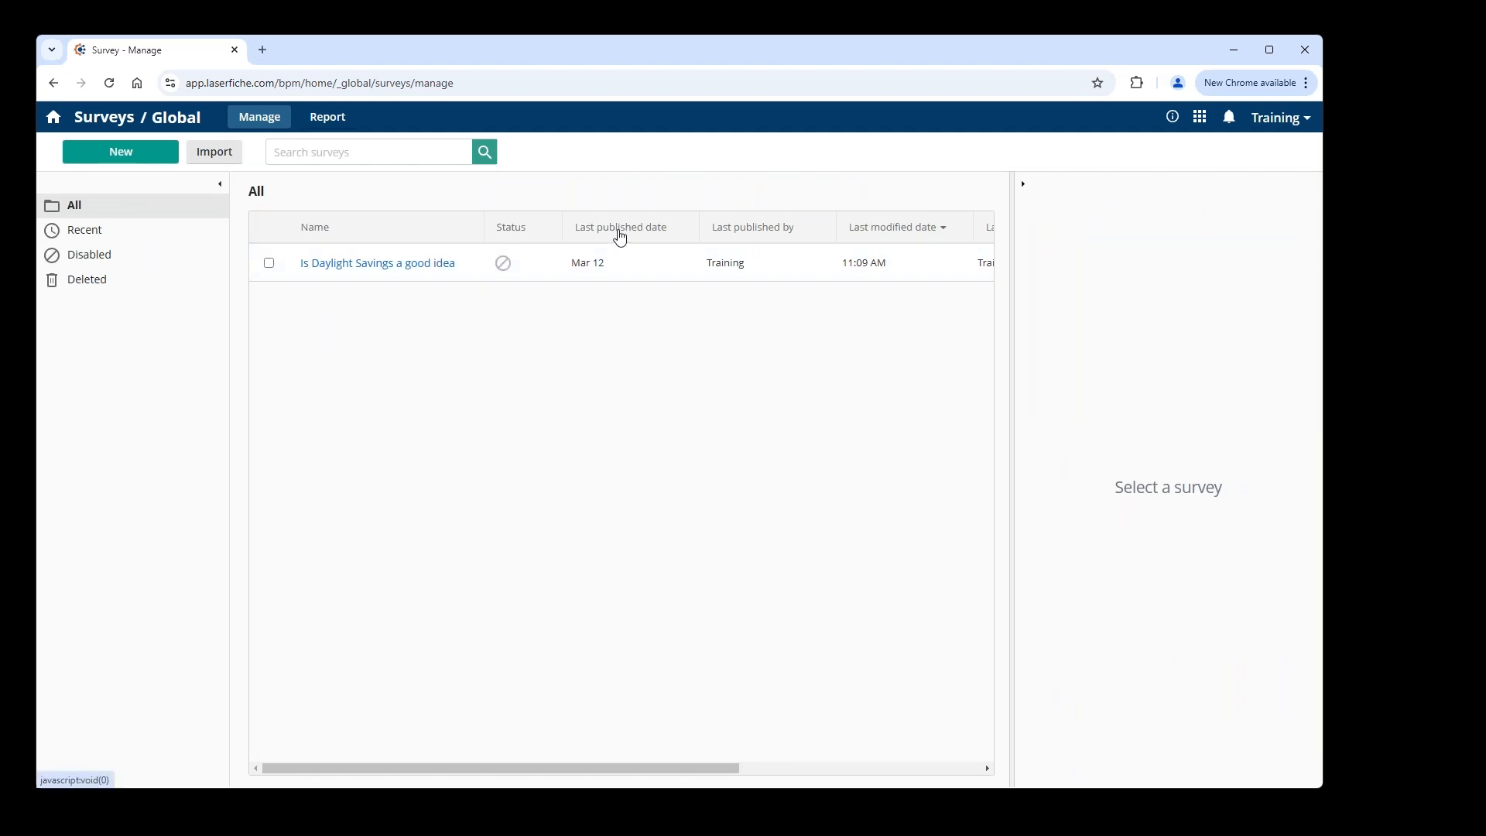
{"action": "left_click_drag", "start_coordinate": [620, 236], "coordinate": [521, 242]}
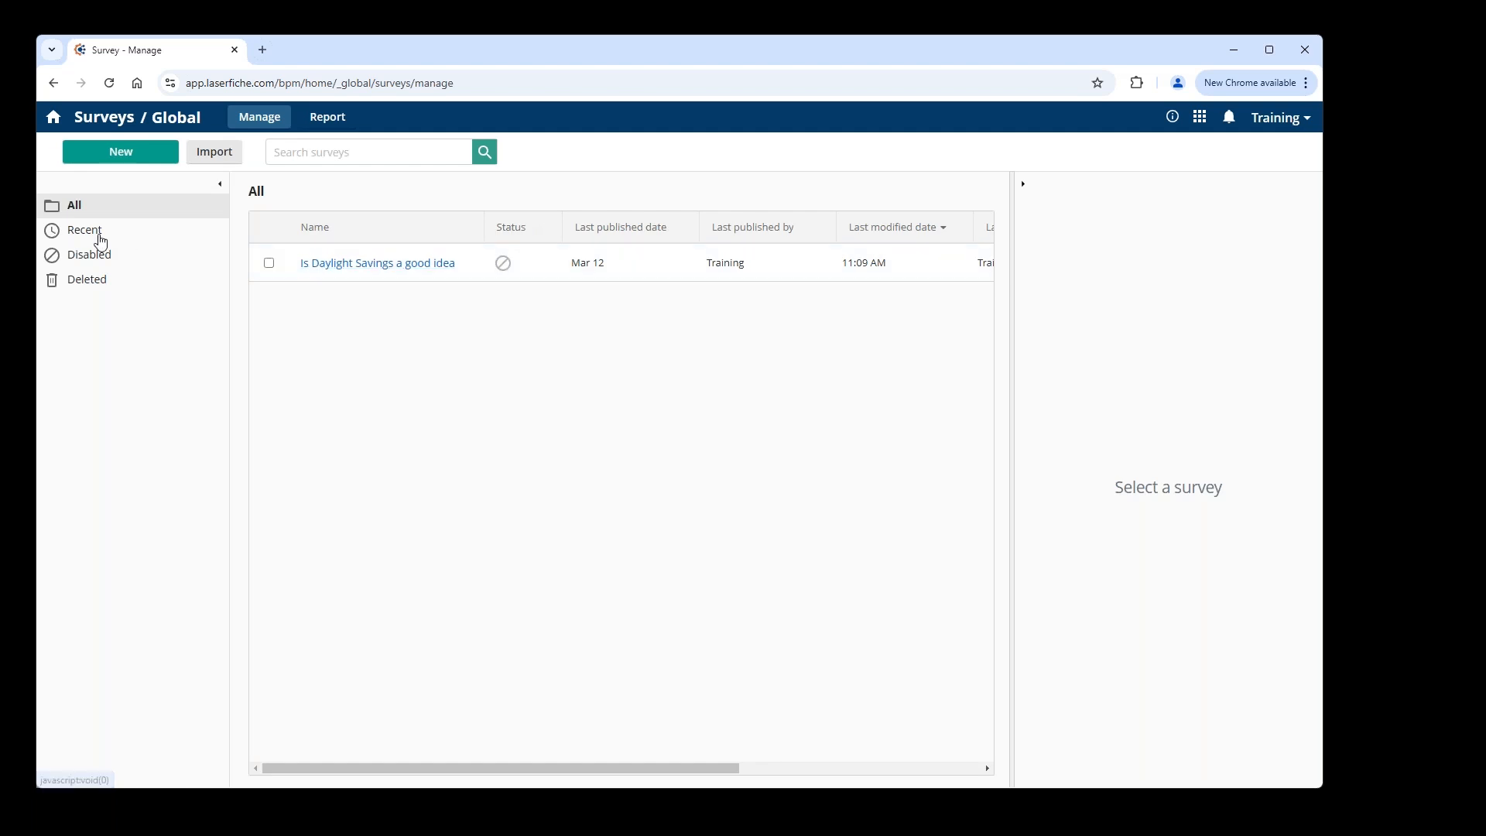
Step: Re-enable the survey "Is Daylight Savings a good idea" and save its details
{"action": "left_click", "coordinate": [269, 263]}
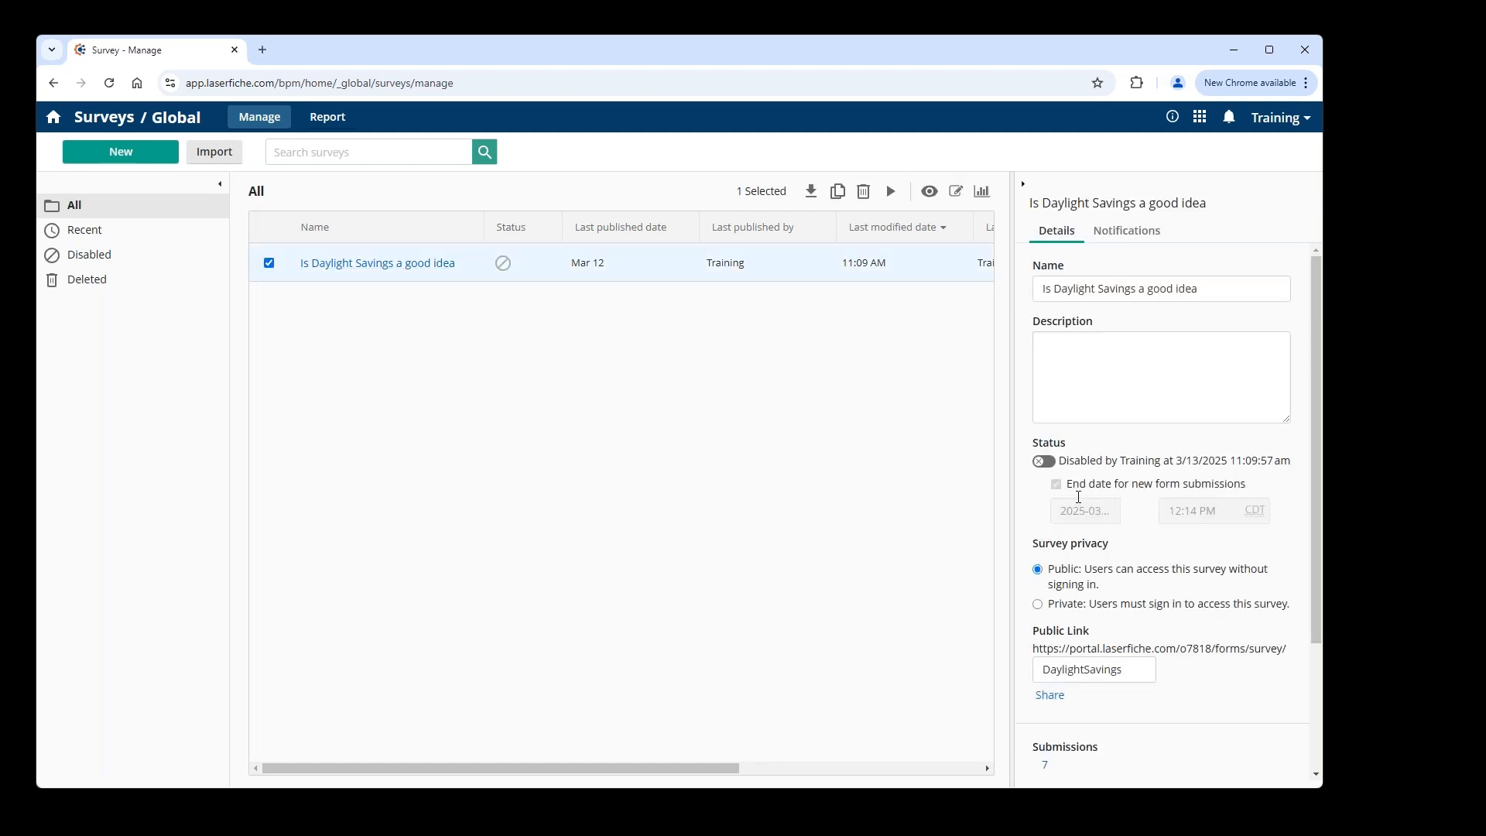
{"action": "left_click", "coordinate": [1044, 462]}
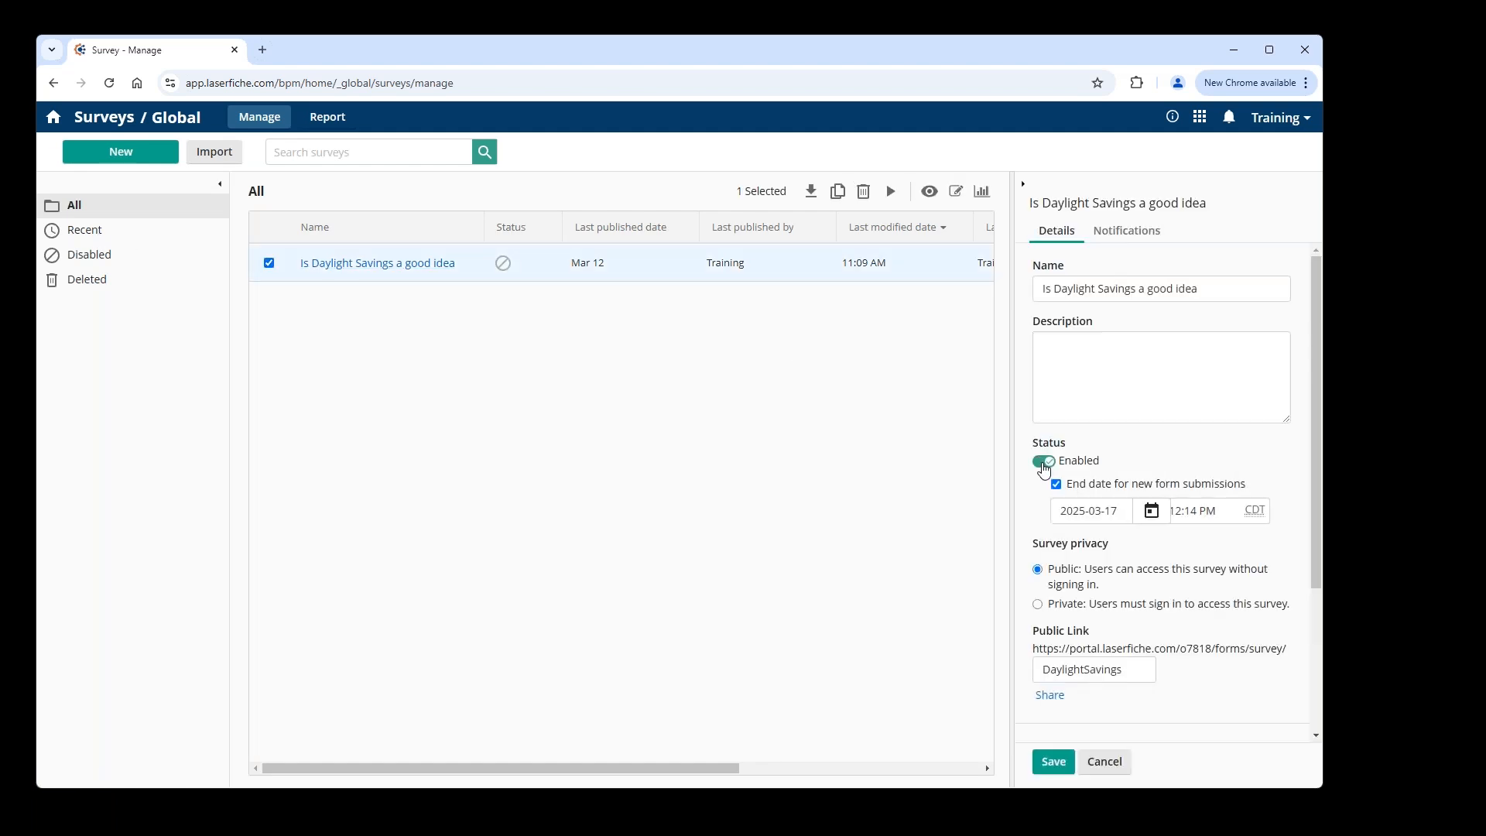
{"action": "left_click", "coordinate": [1053, 761]}
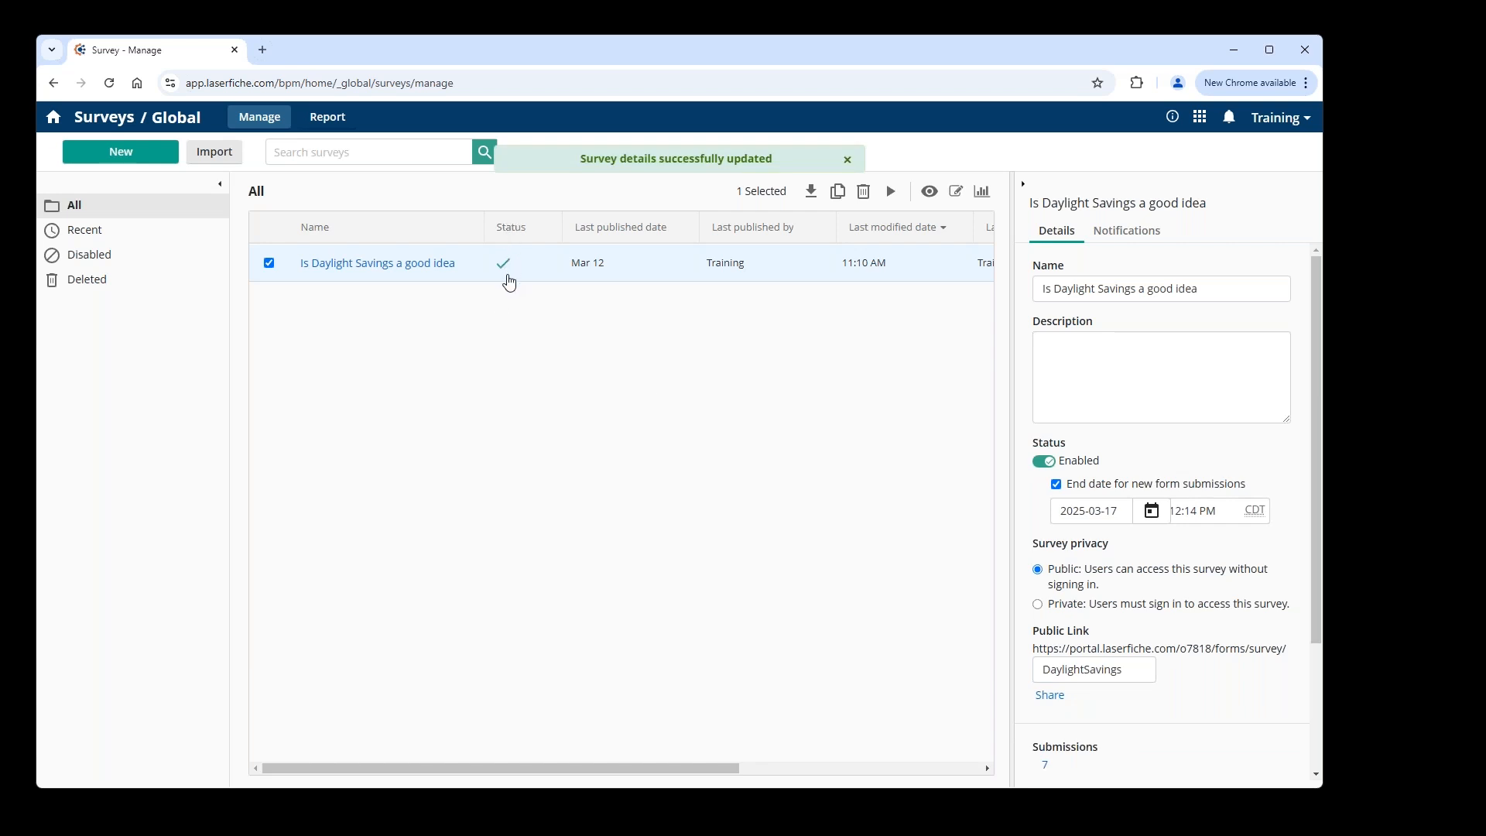
Step: Select "Is Daylight Savings a good idea" among the recent surveys and review its name, description and public link
{"action": "left_click", "coordinate": [77, 230]}
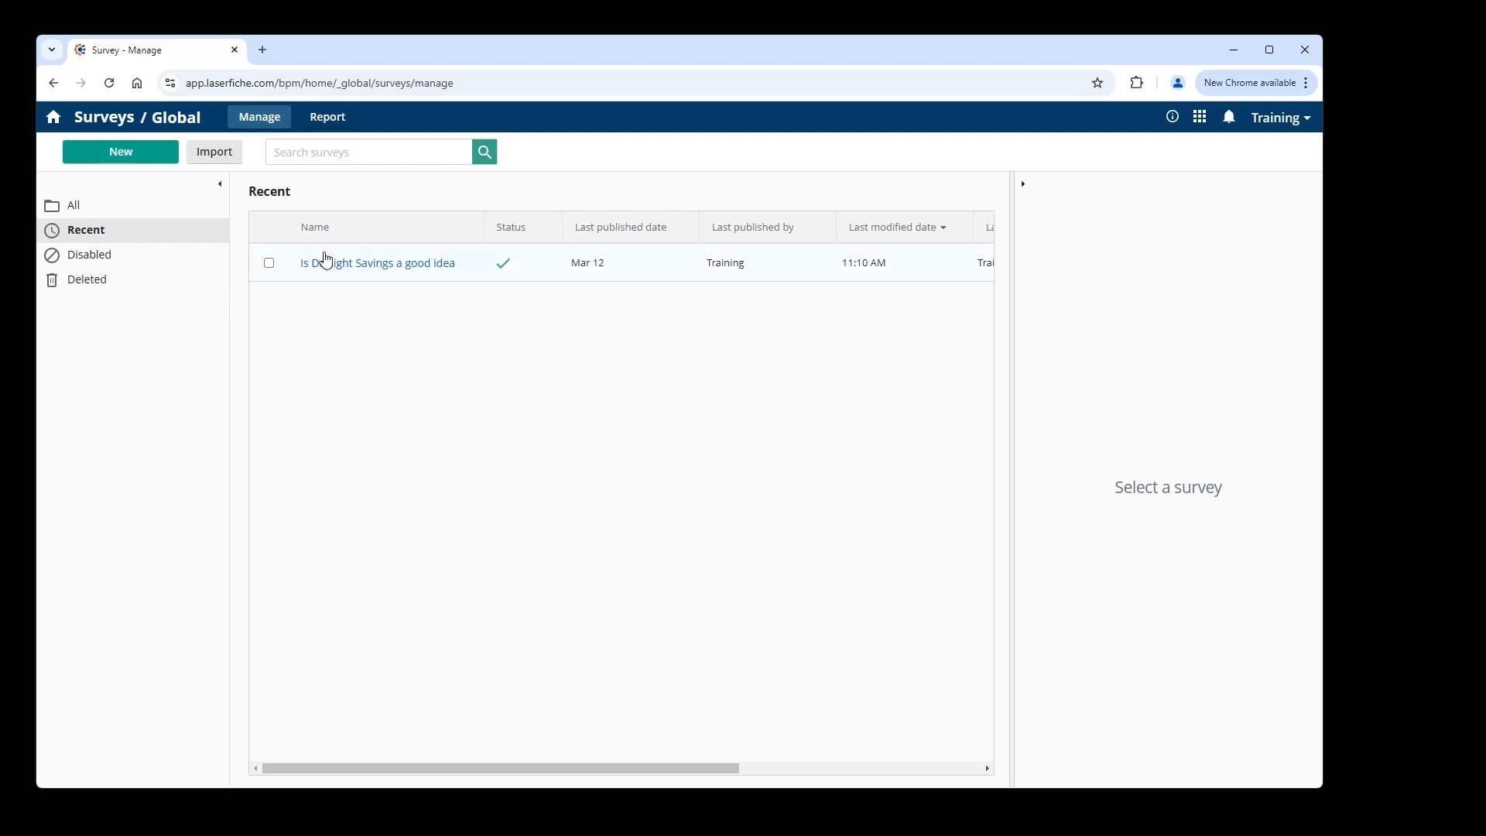
{"action": "left_click", "coordinate": [270, 264]}
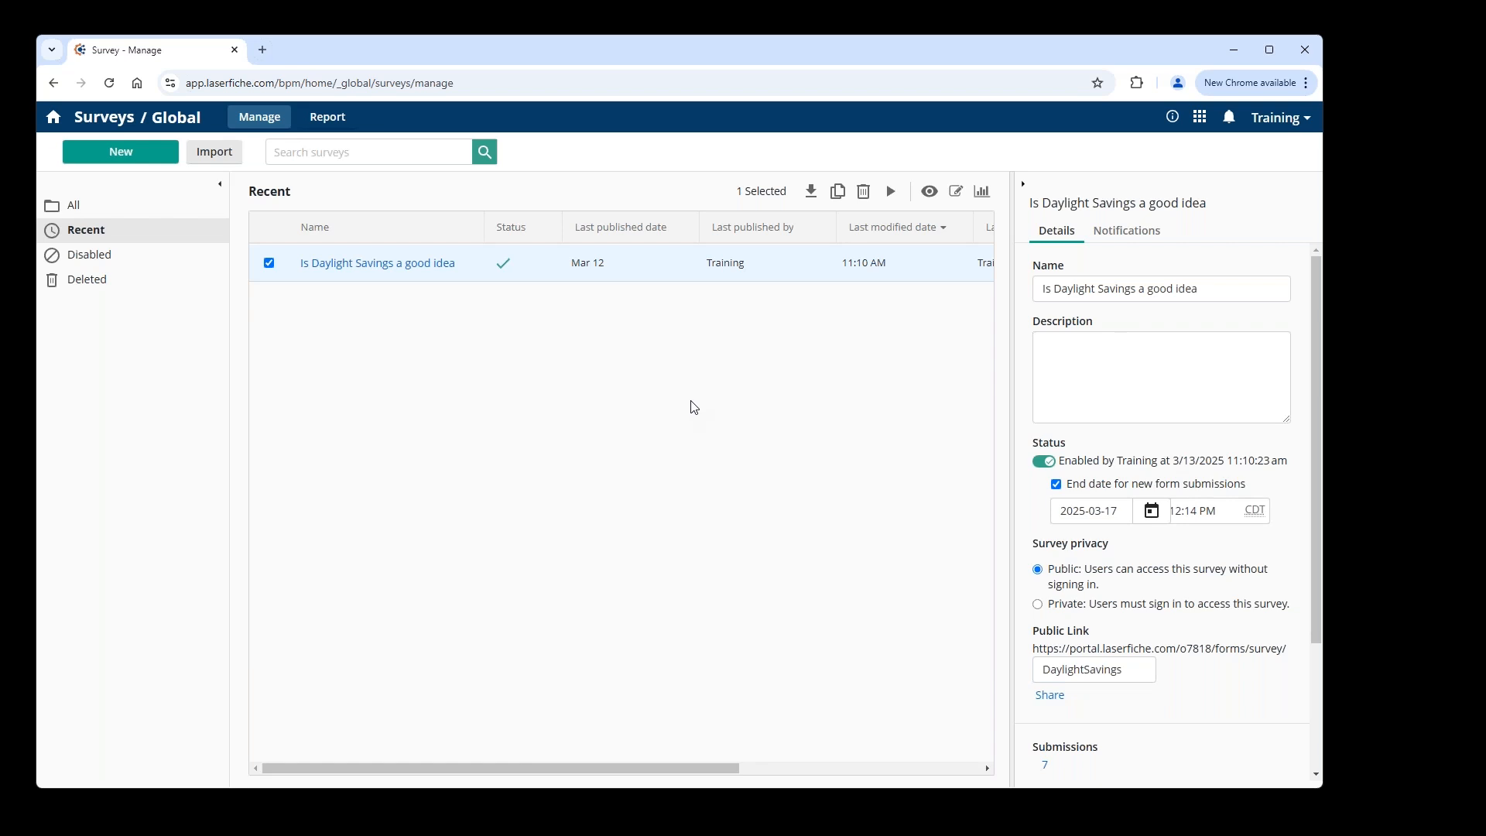
{"action": "left_click", "coordinate": [1070, 351]}
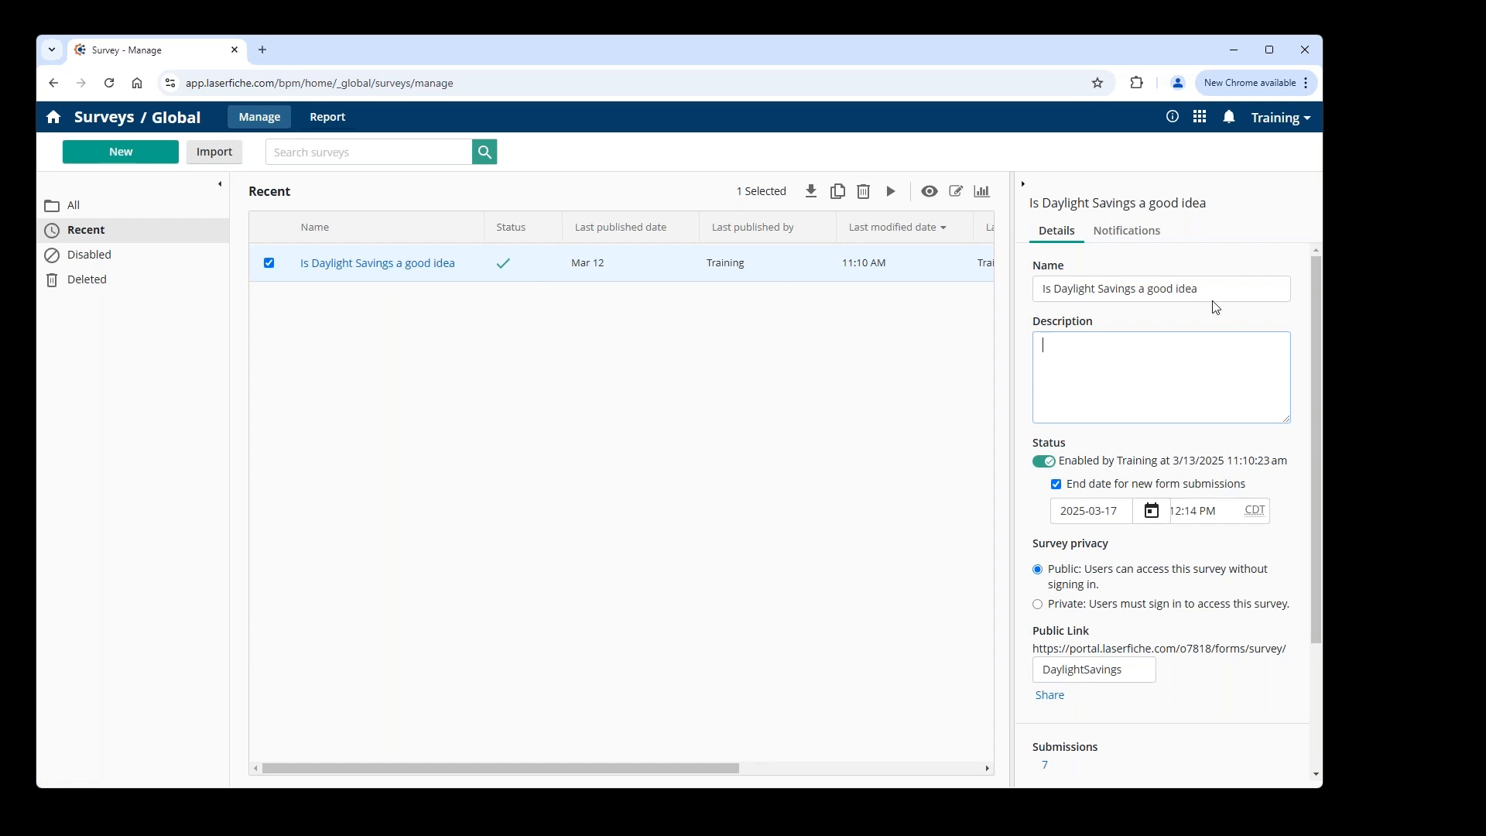
{"action": "left_click_drag", "start_coordinate": [1216, 289], "coordinate": [1003, 295]}
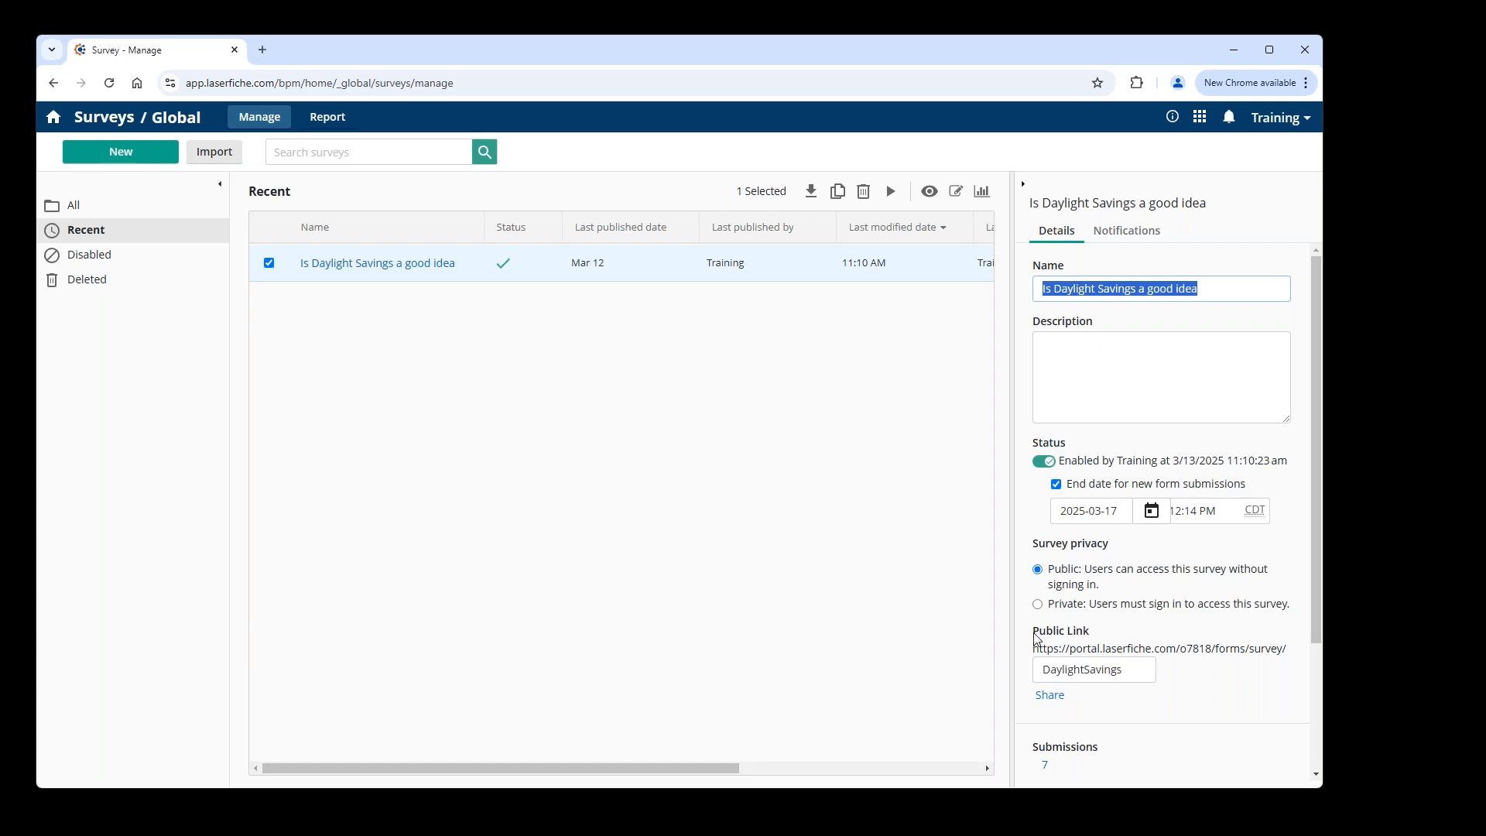
{"action": "left_click_drag", "start_coordinate": [1035, 631], "coordinate": [1093, 632]}
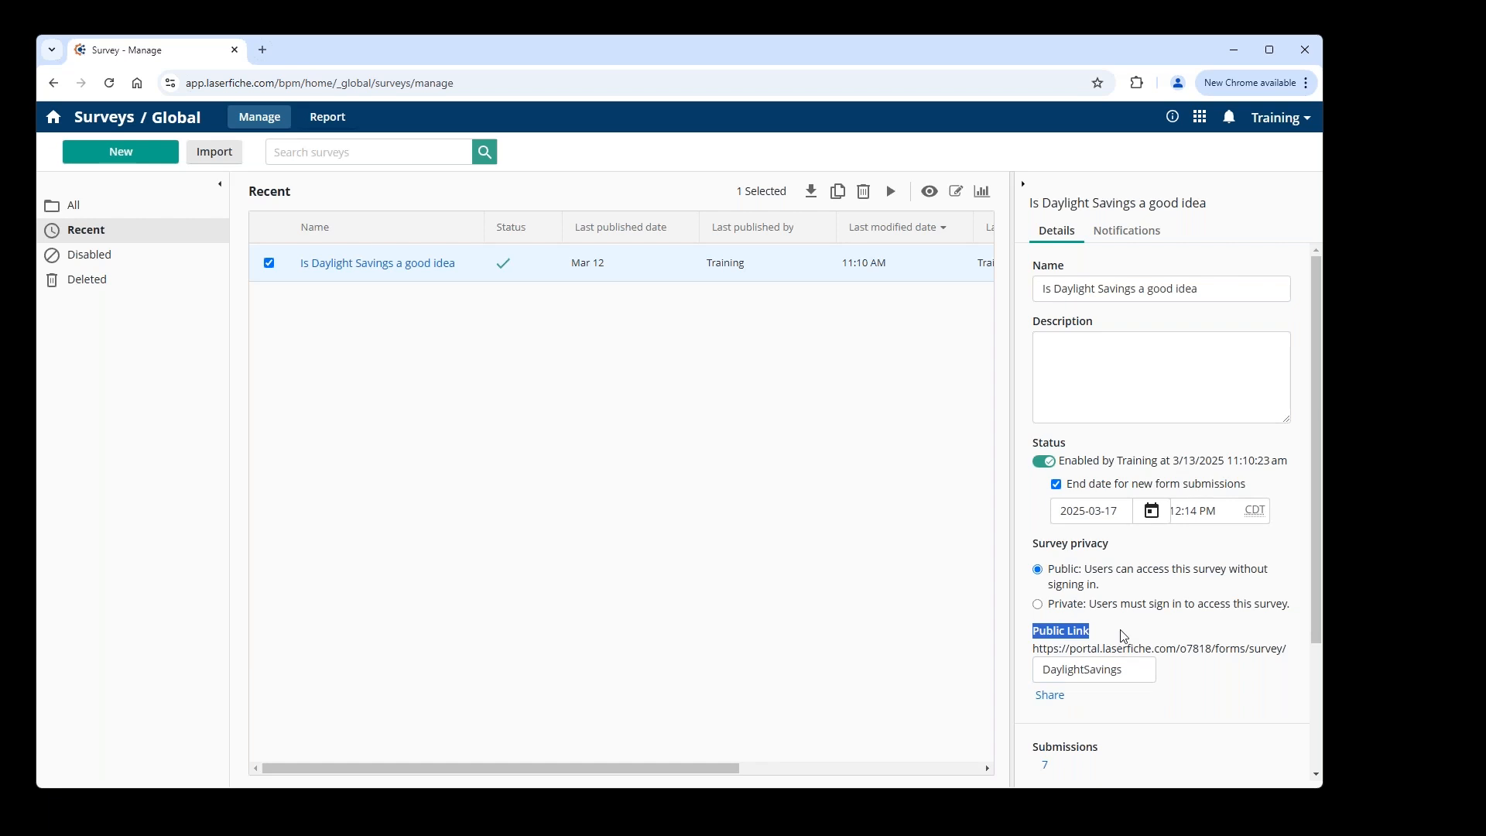
{"action": "left_click", "coordinate": [1067, 349]}
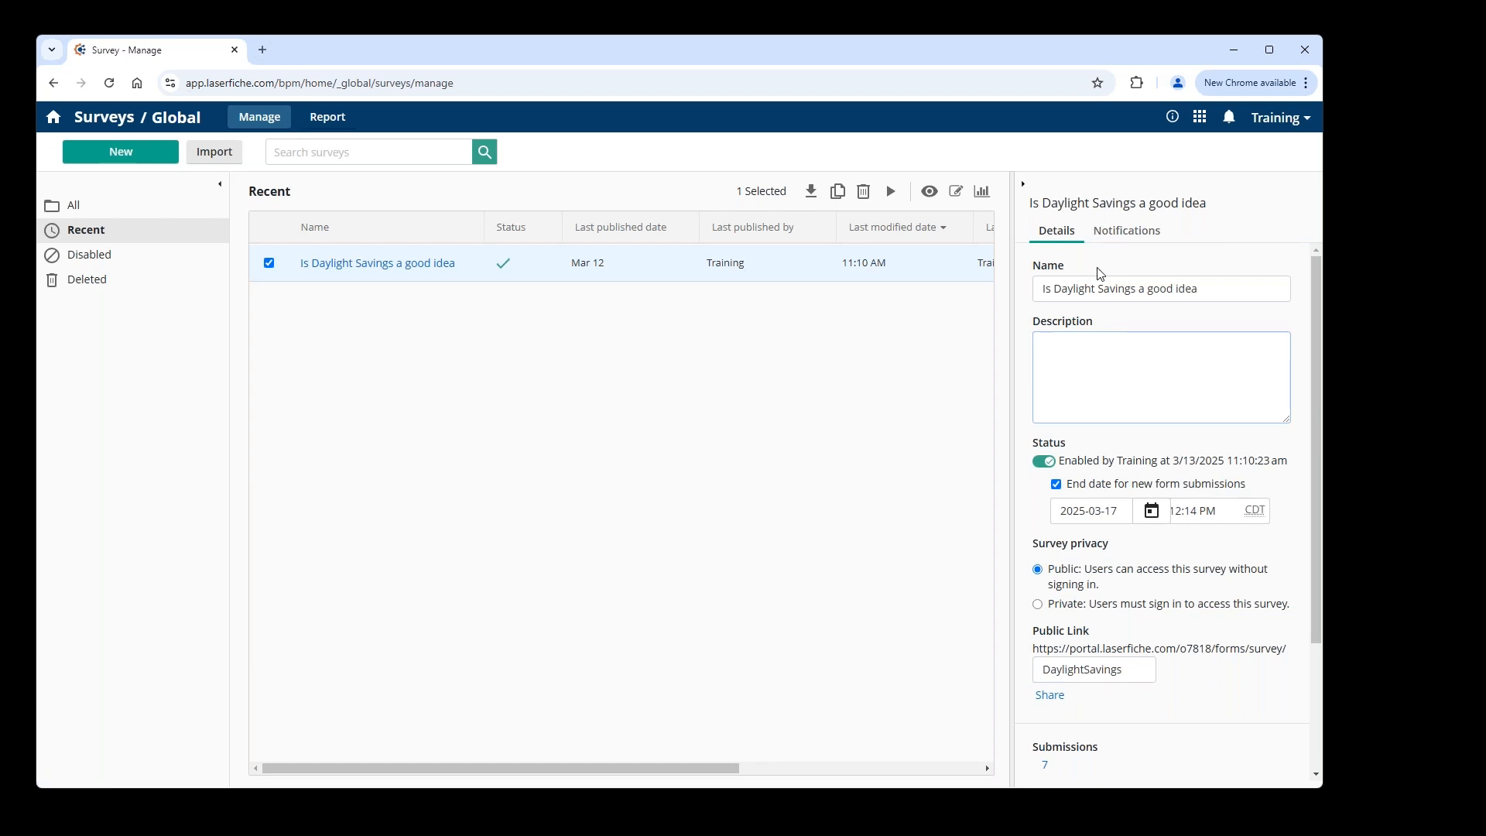
Step: Create a new survey named "my new survey"
{"action": "left_click", "coordinate": [120, 154]}
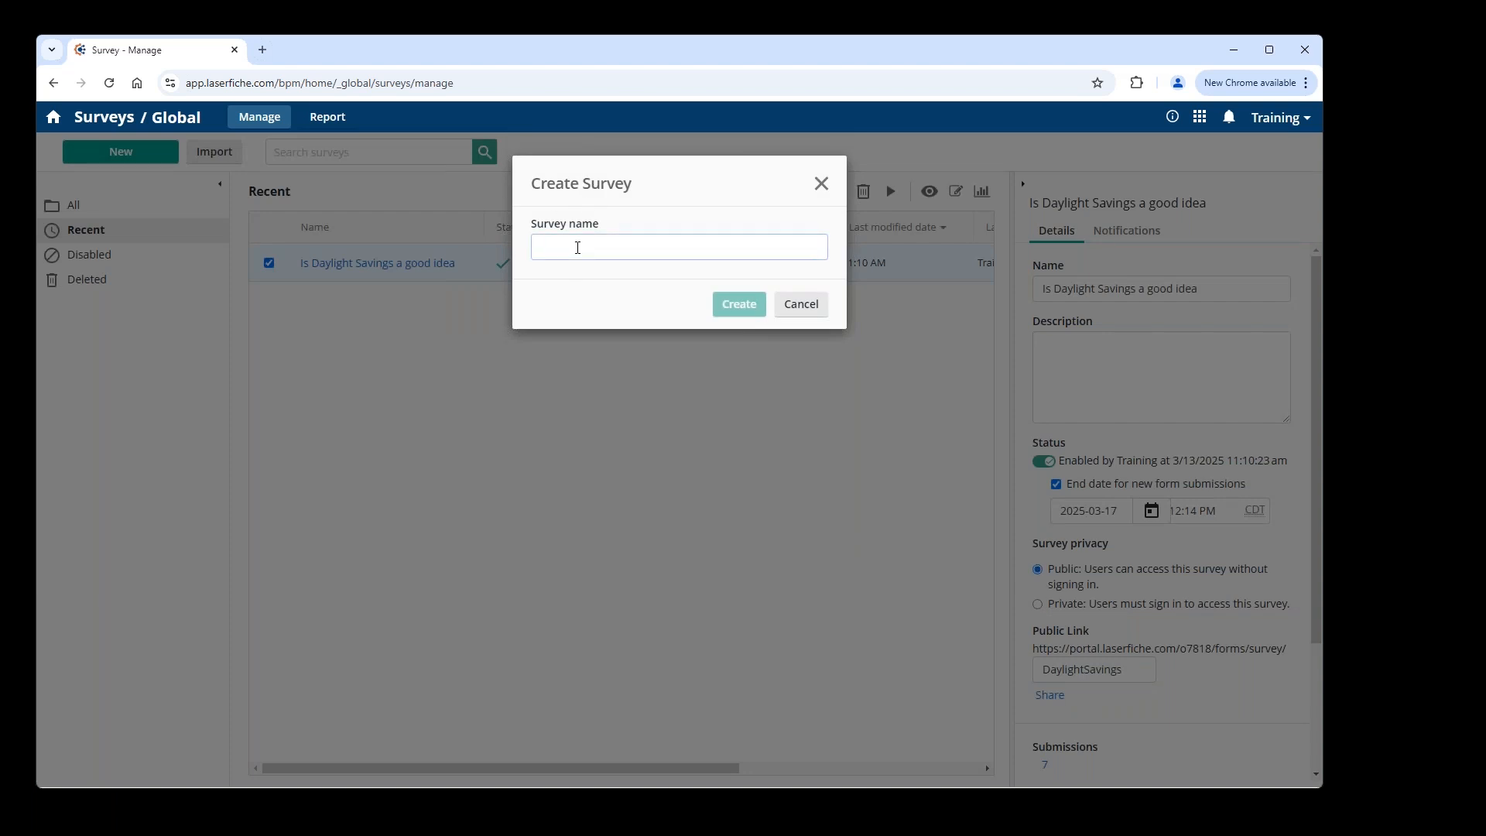
{"action": "type", "text": "my new survey"}
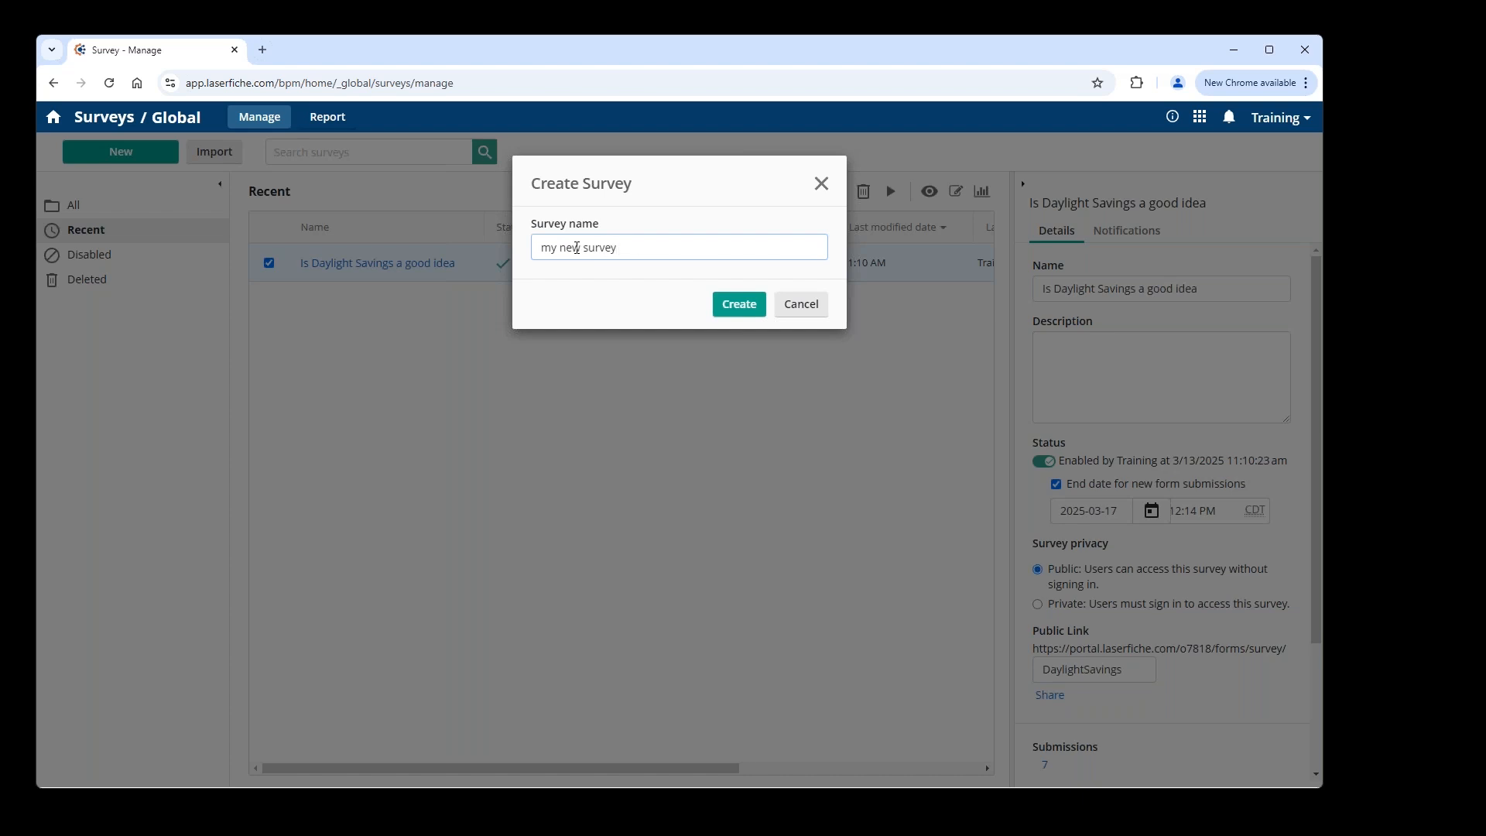
{"action": "left_click", "coordinate": [735, 307]}
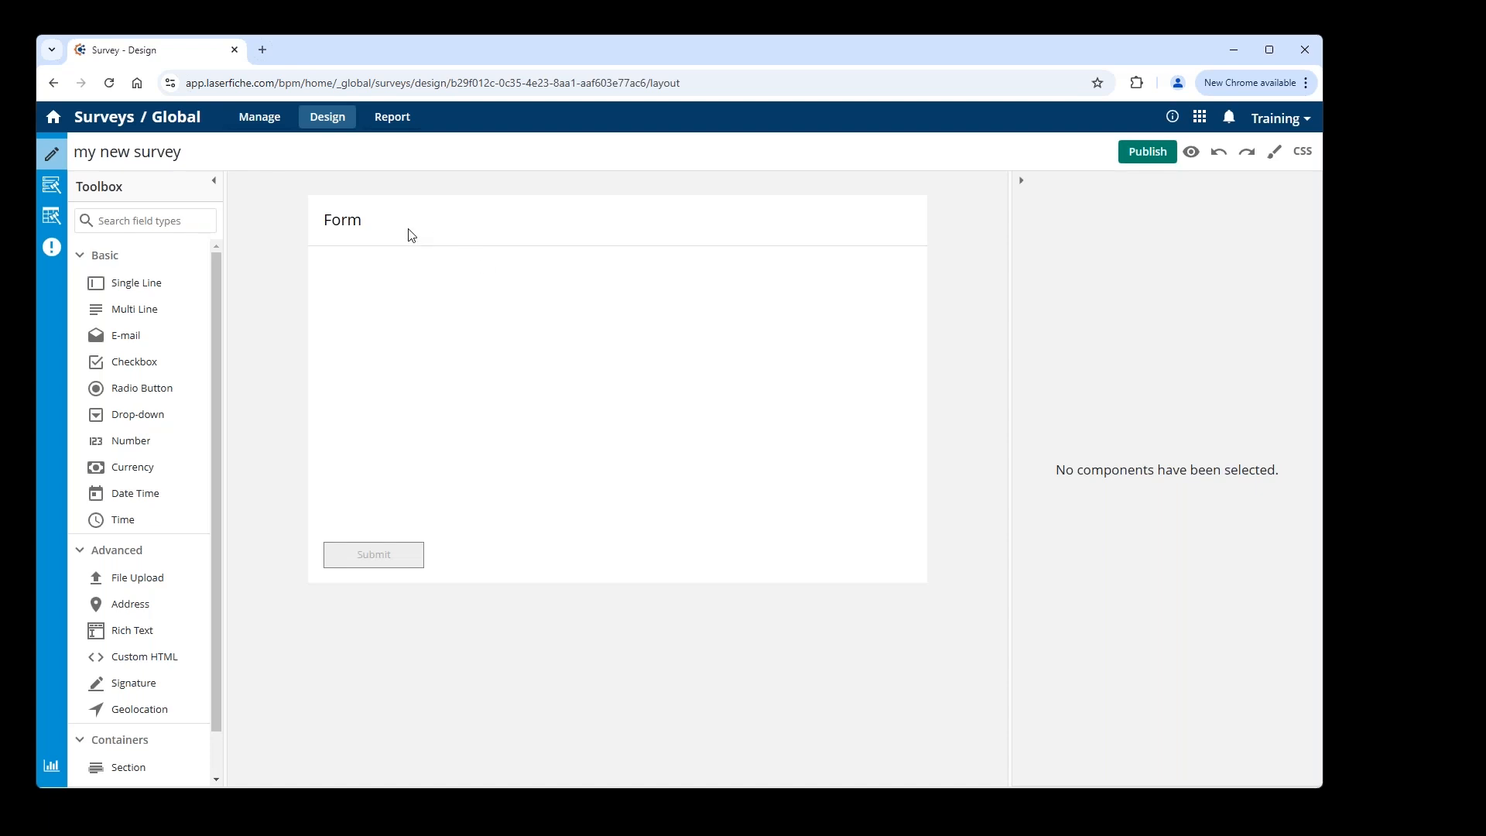
Step: Set the form title to "New Survey" and its description to "Description"
{"action": "left_click", "coordinate": [344, 220]}
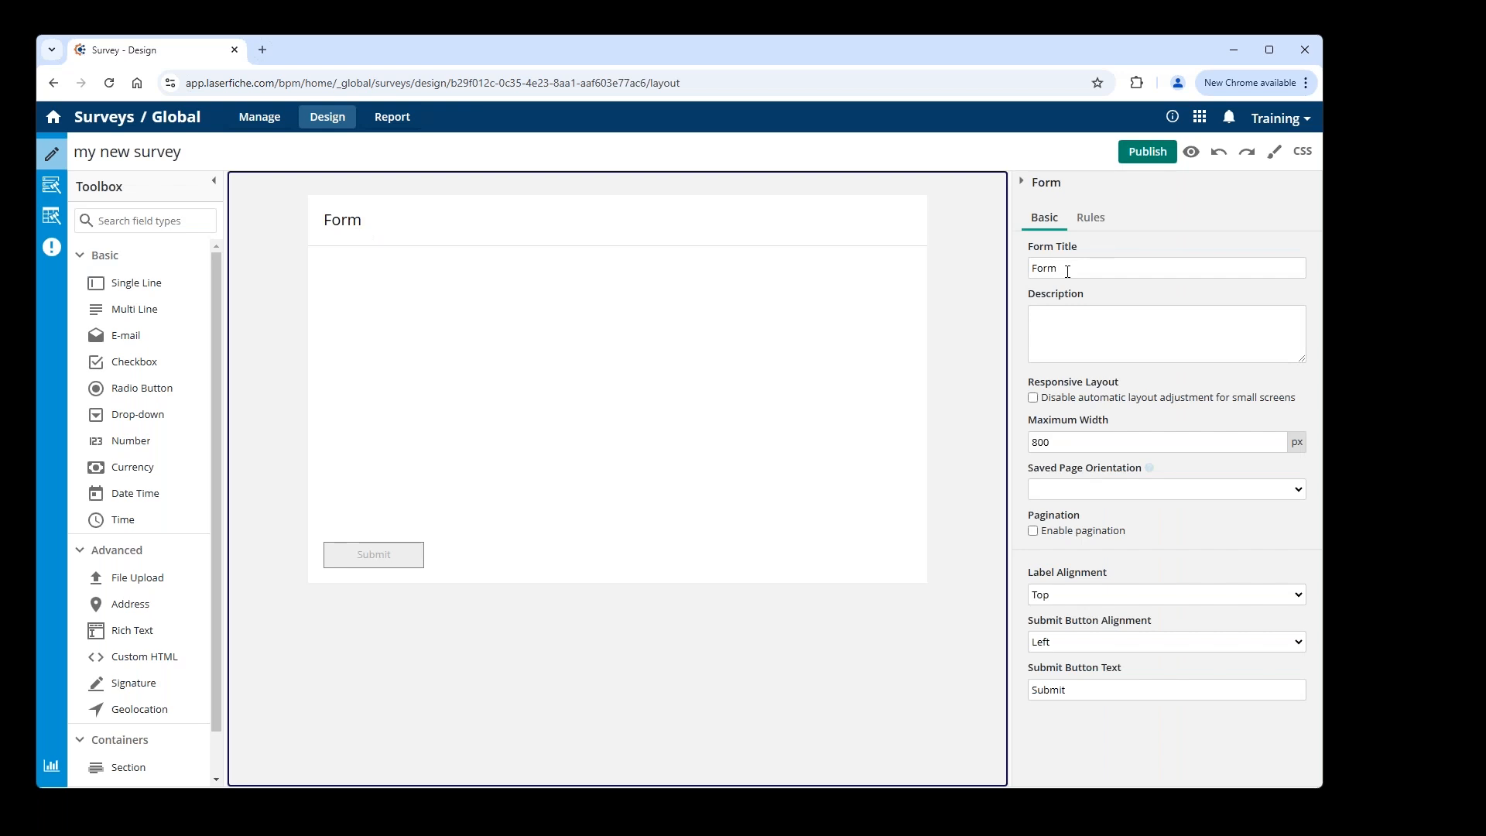
{"action": "double_click", "coordinate": [1037, 268]}
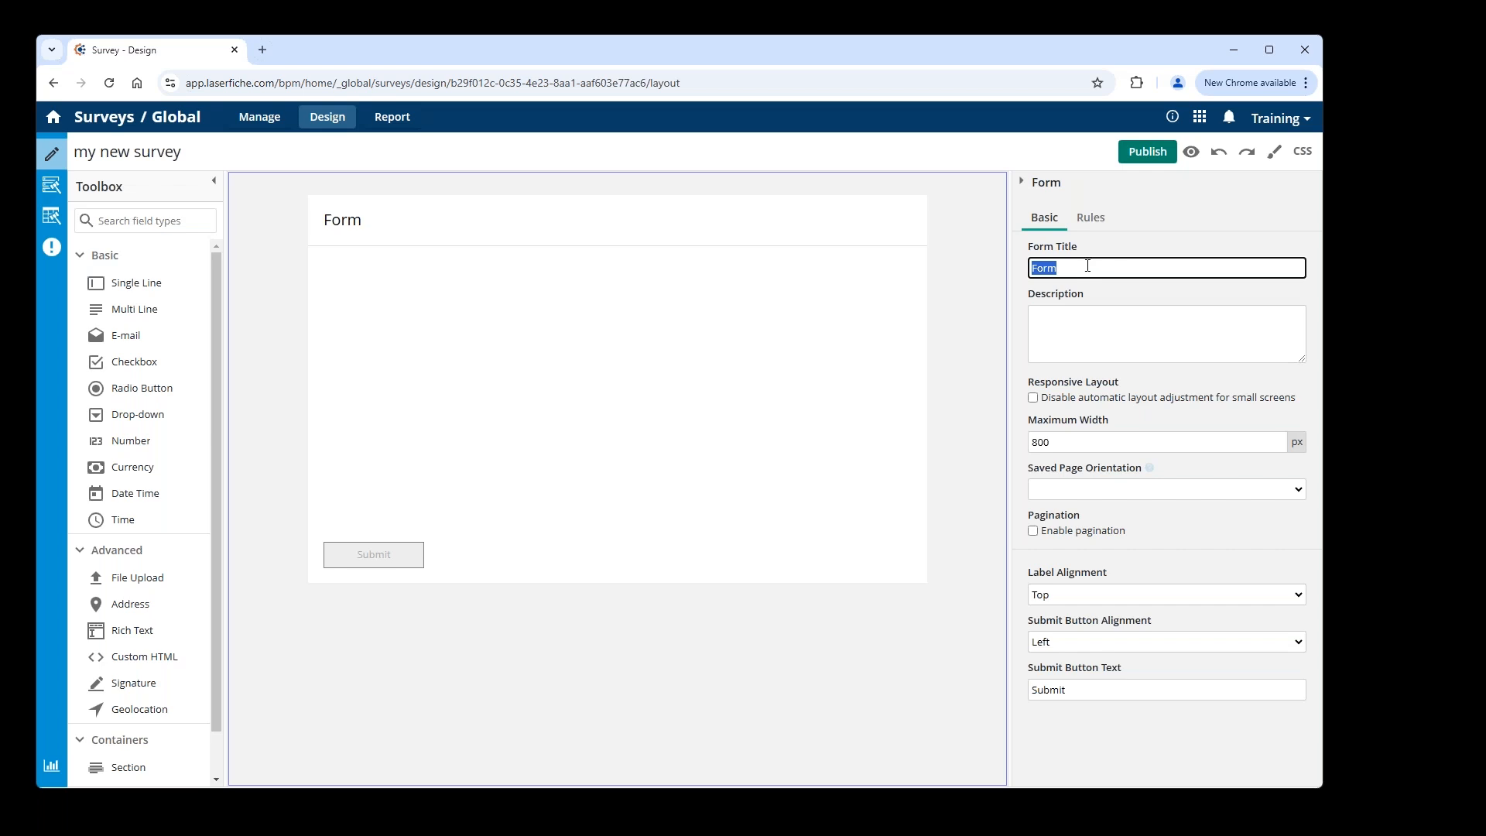
{"action": "type", "text": "New Survey"}
{"action": "left_click", "coordinate": [1100, 342]}
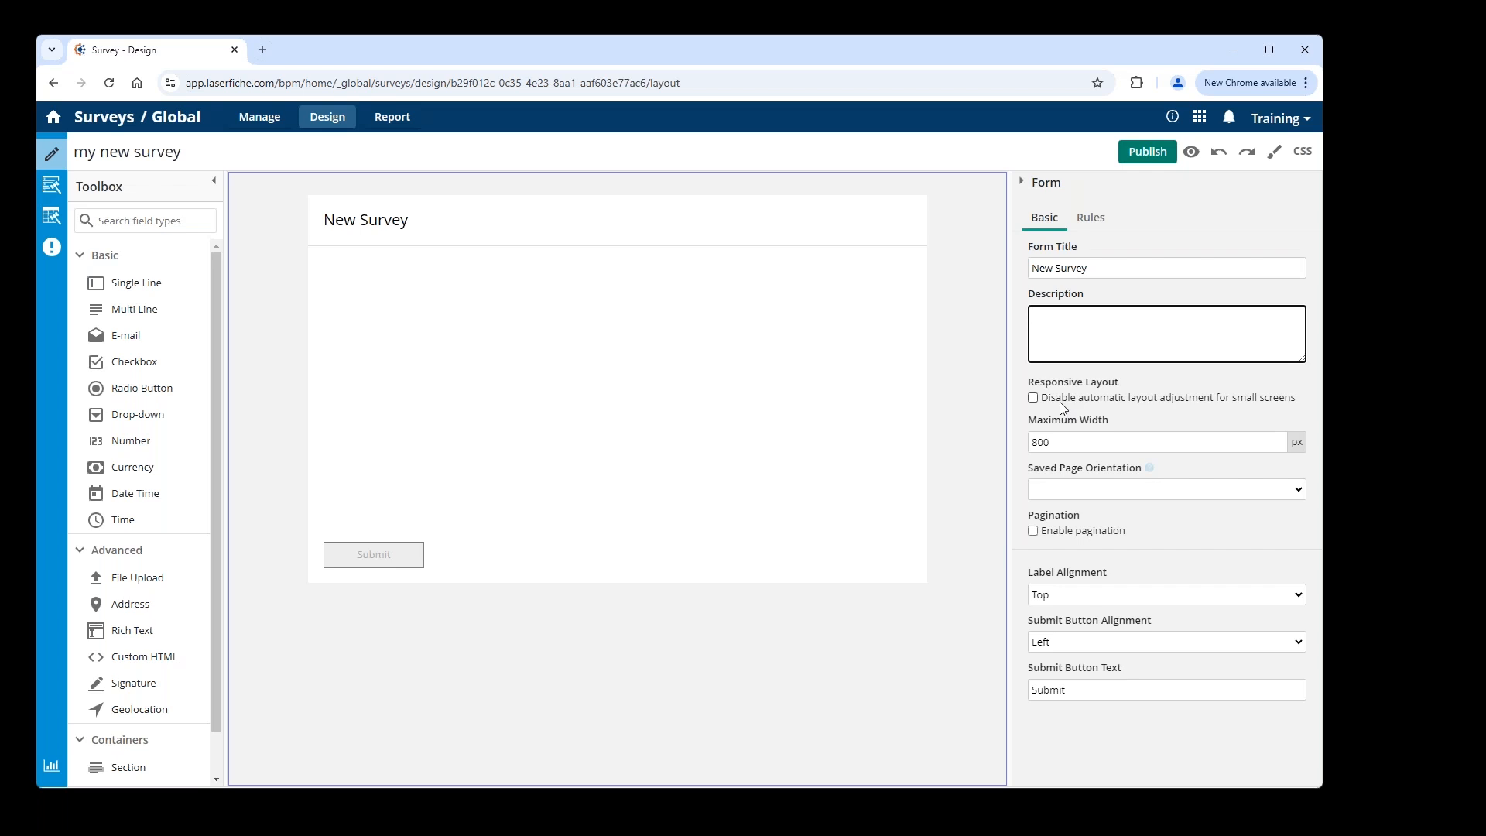
{"action": "left_click", "coordinate": [1129, 310]}
{"action": "type", "text": "Description"}
{"action": "left_click", "coordinate": [1094, 269]}
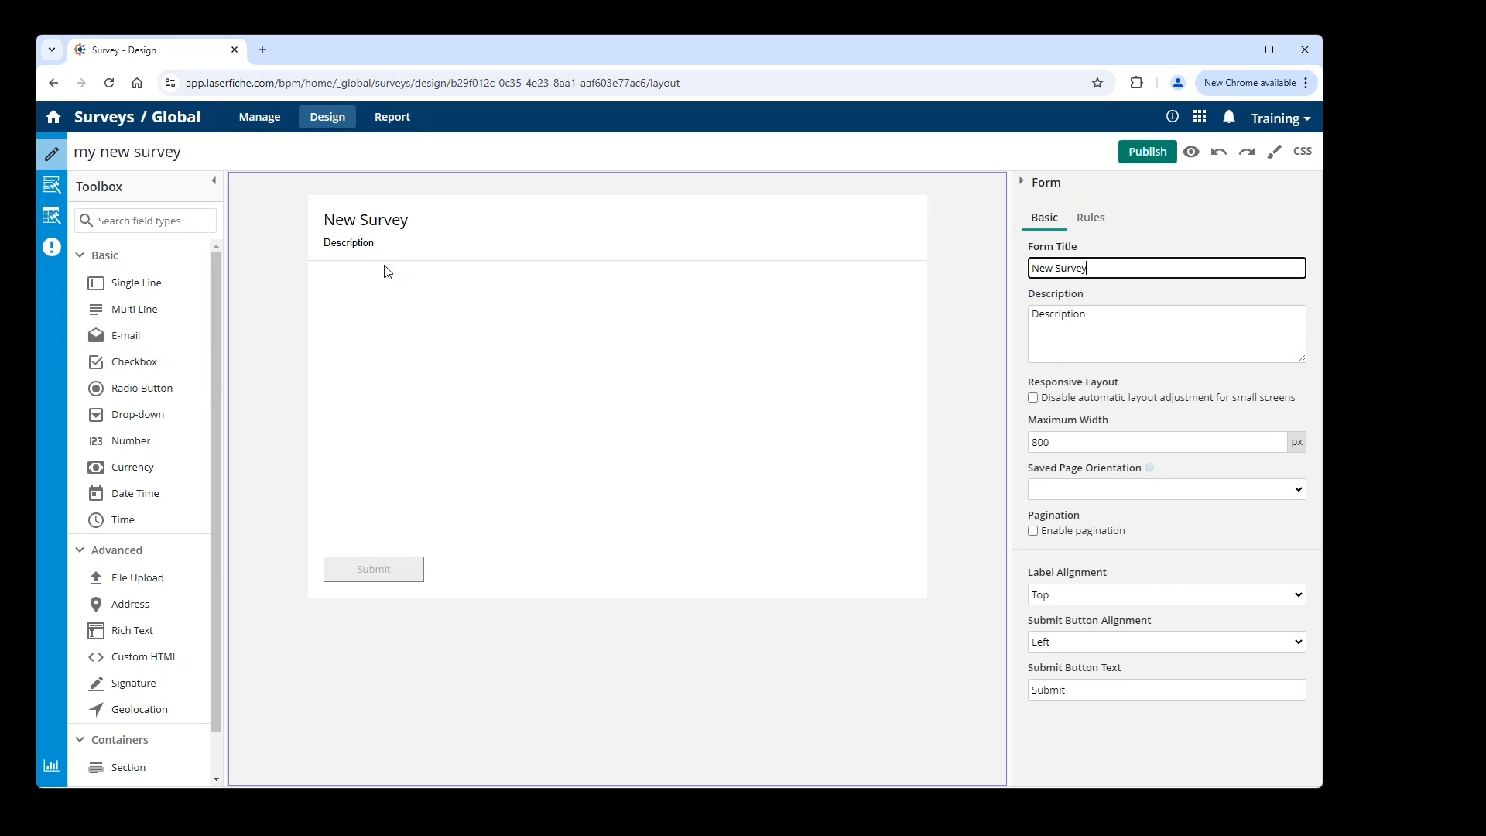
Step: Add a Custom HTML field to the empty form below the header, keeping its placeholder text
{"action": "left_click_drag", "start_coordinate": [211, 443], "coordinate": [206, 536]}
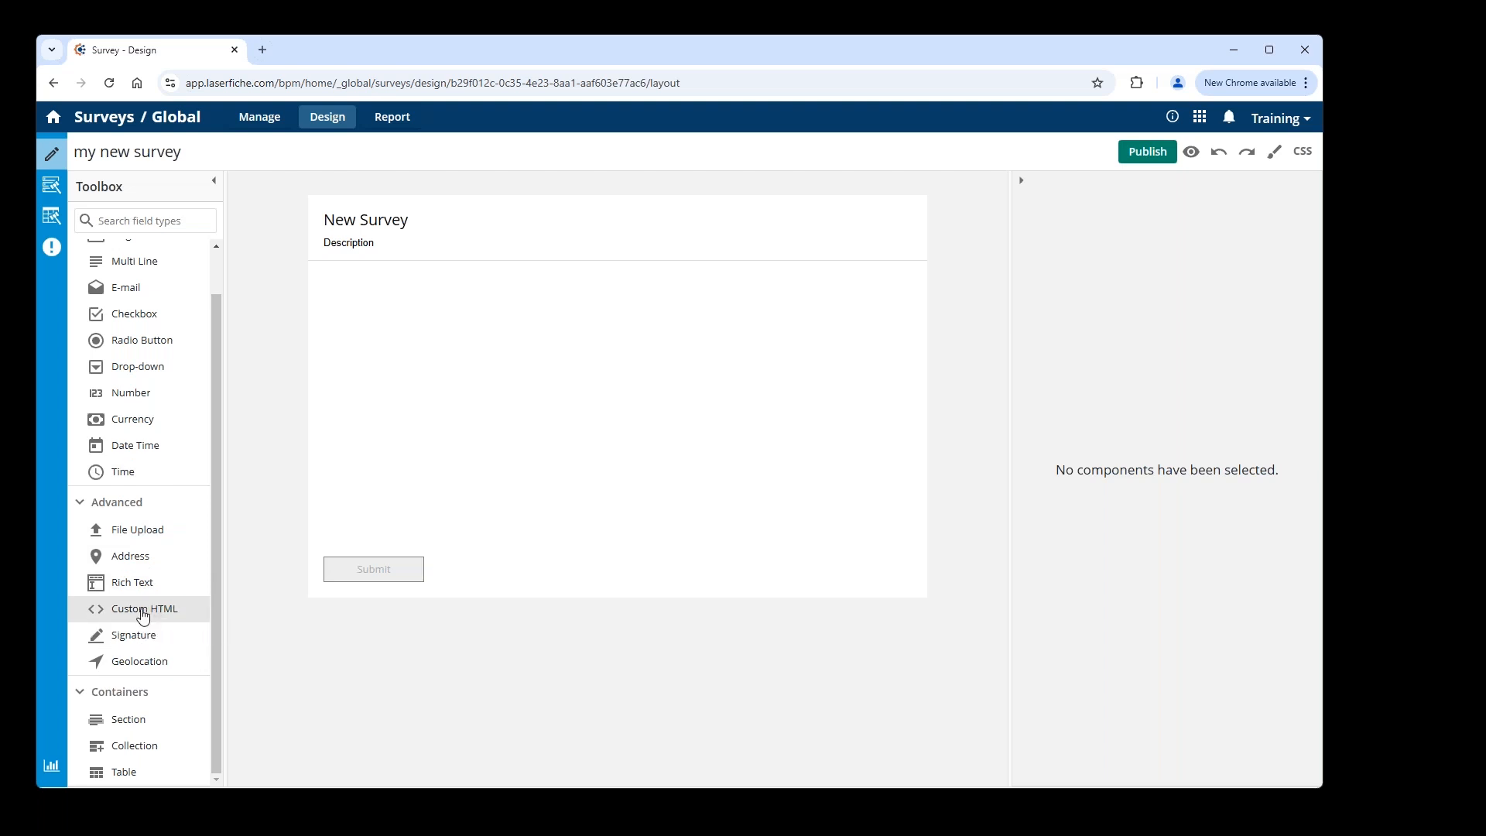
{"action": "left_click_drag", "start_coordinate": [146, 609], "coordinate": [418, 295]}
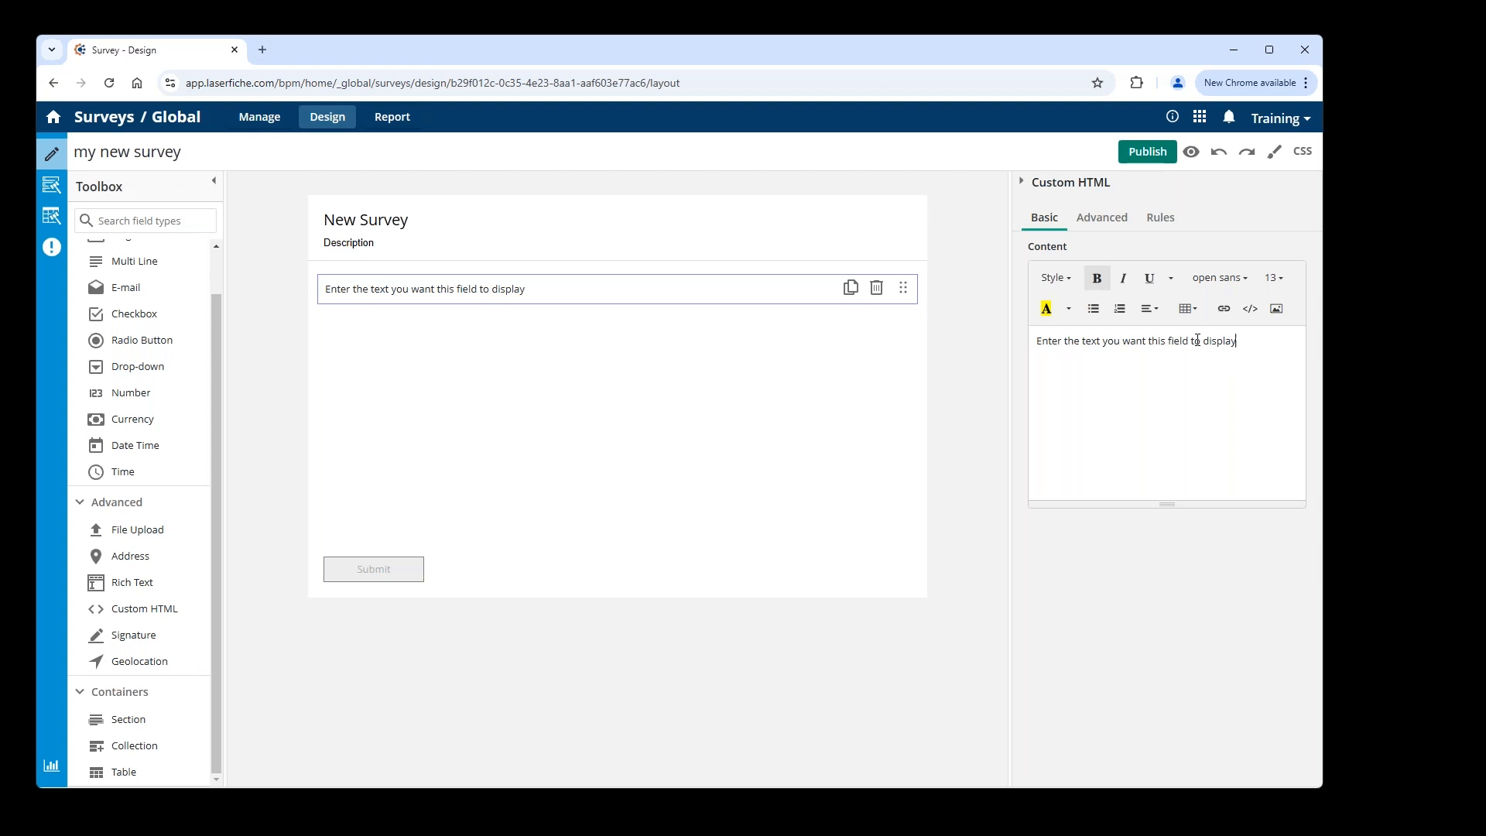
{"action": "left_click_drag", "start_coordinate": [1237, 341], "coordinate": [1036, 343]}
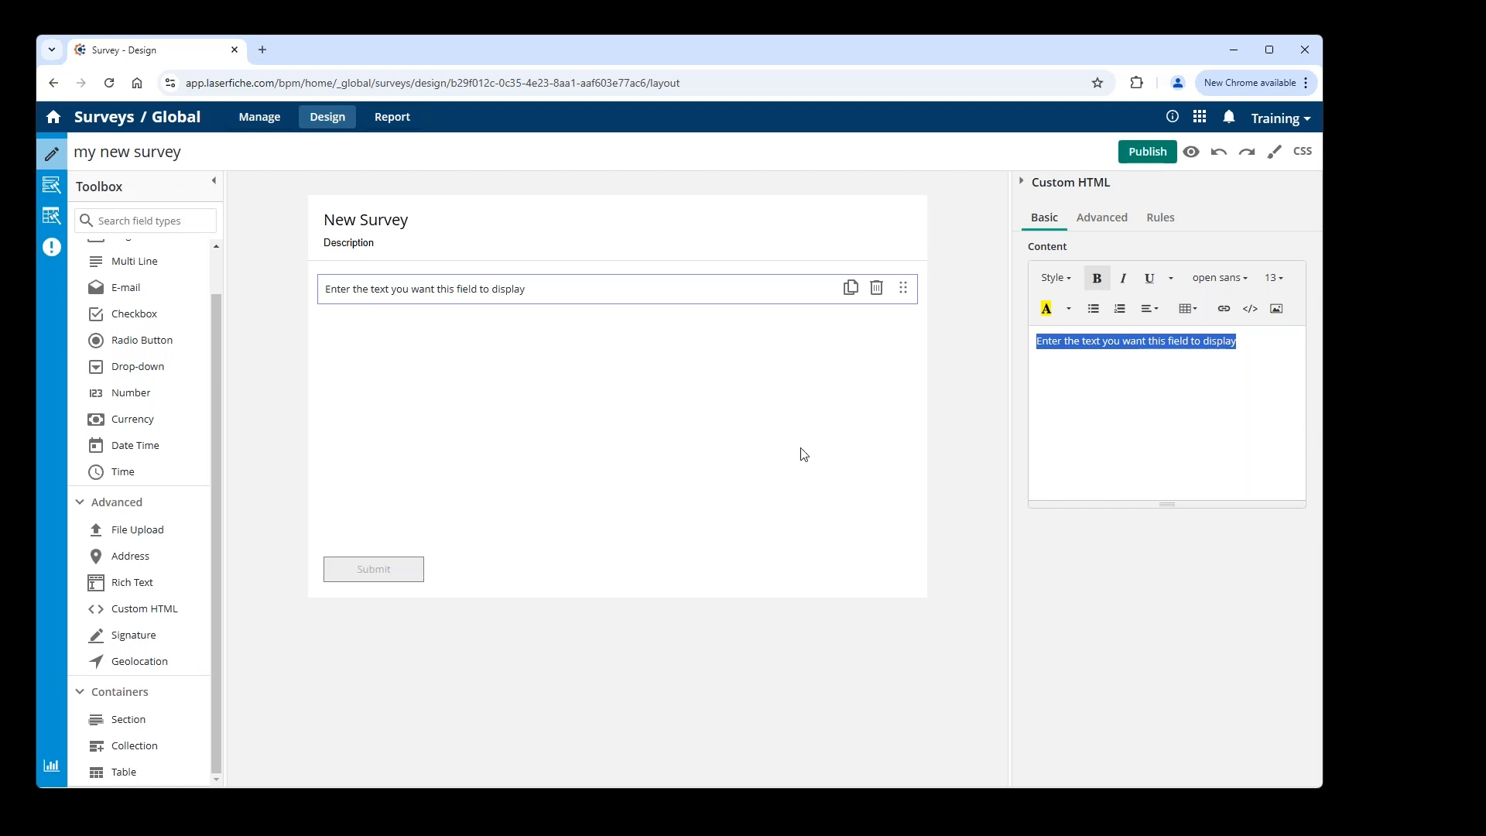
{"action": "left_click", "coordinate": [538, 350]}
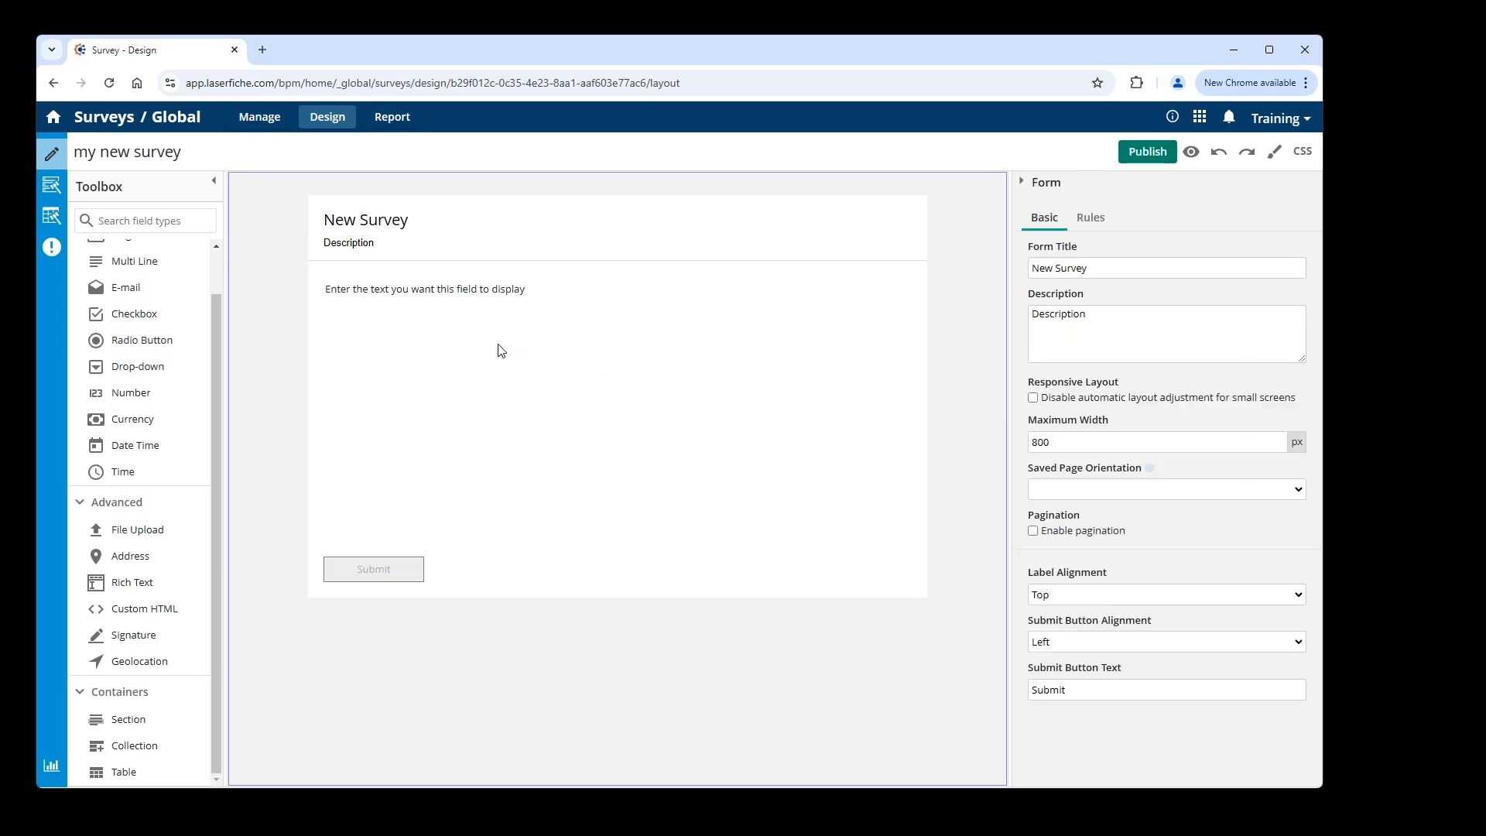
Step: Add two Radio Button fields to the form and arrange them side by side before the Custom HTML field in one row
{"action": "left_click", "coordinate": [149, 348]}
{"action": "left_click_drag", "start_coordinate": [150, 348], "coordinate": [433, 310]}
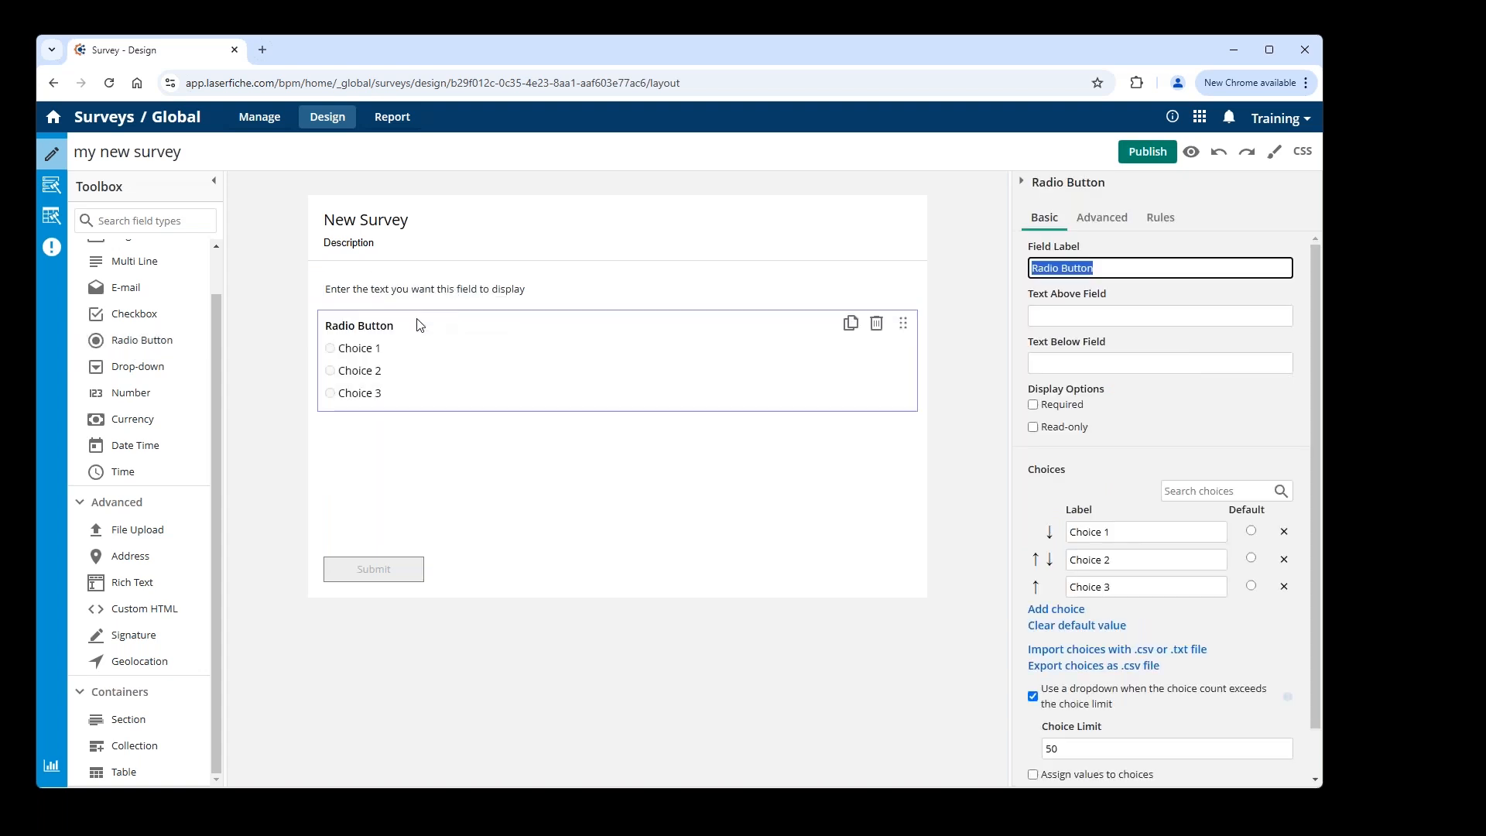
{"action": "left_click_drag", "start_coordinate": [901, 323], "coordinate": [460, 312]}
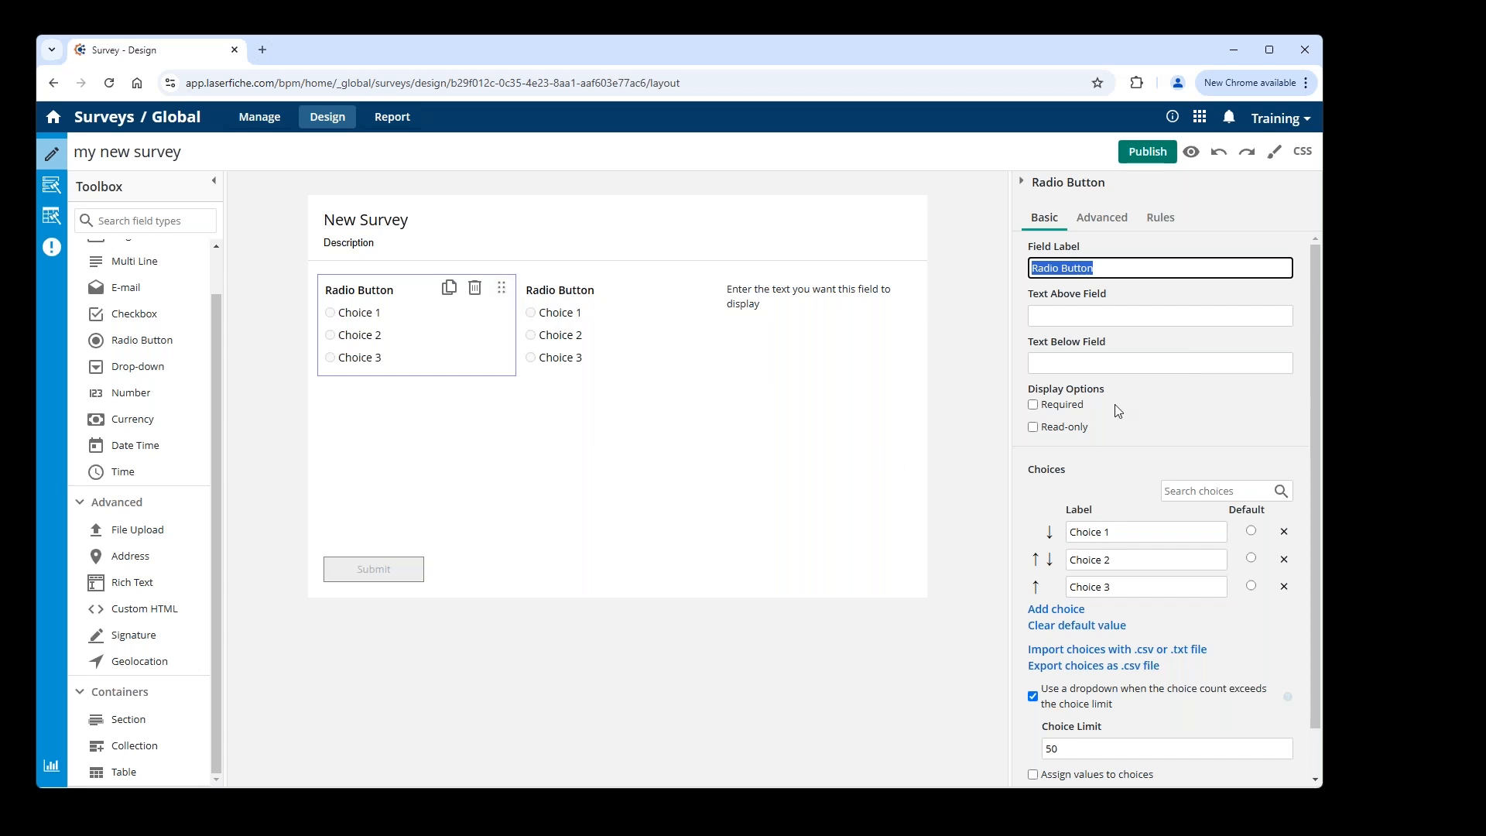
Step: Assign values to the first Radio Button field's choices, using 1, 2 and 3 for Choice 1, Choice 2 and Choice 3
{"action": "left_click_drag", "start_coordinate": [1119, 266], "coordinate": [1017, 263]}
{"action": "left_click_drag", "start_coordinate": [1126, 532], "coordinate": [1025, 571]}
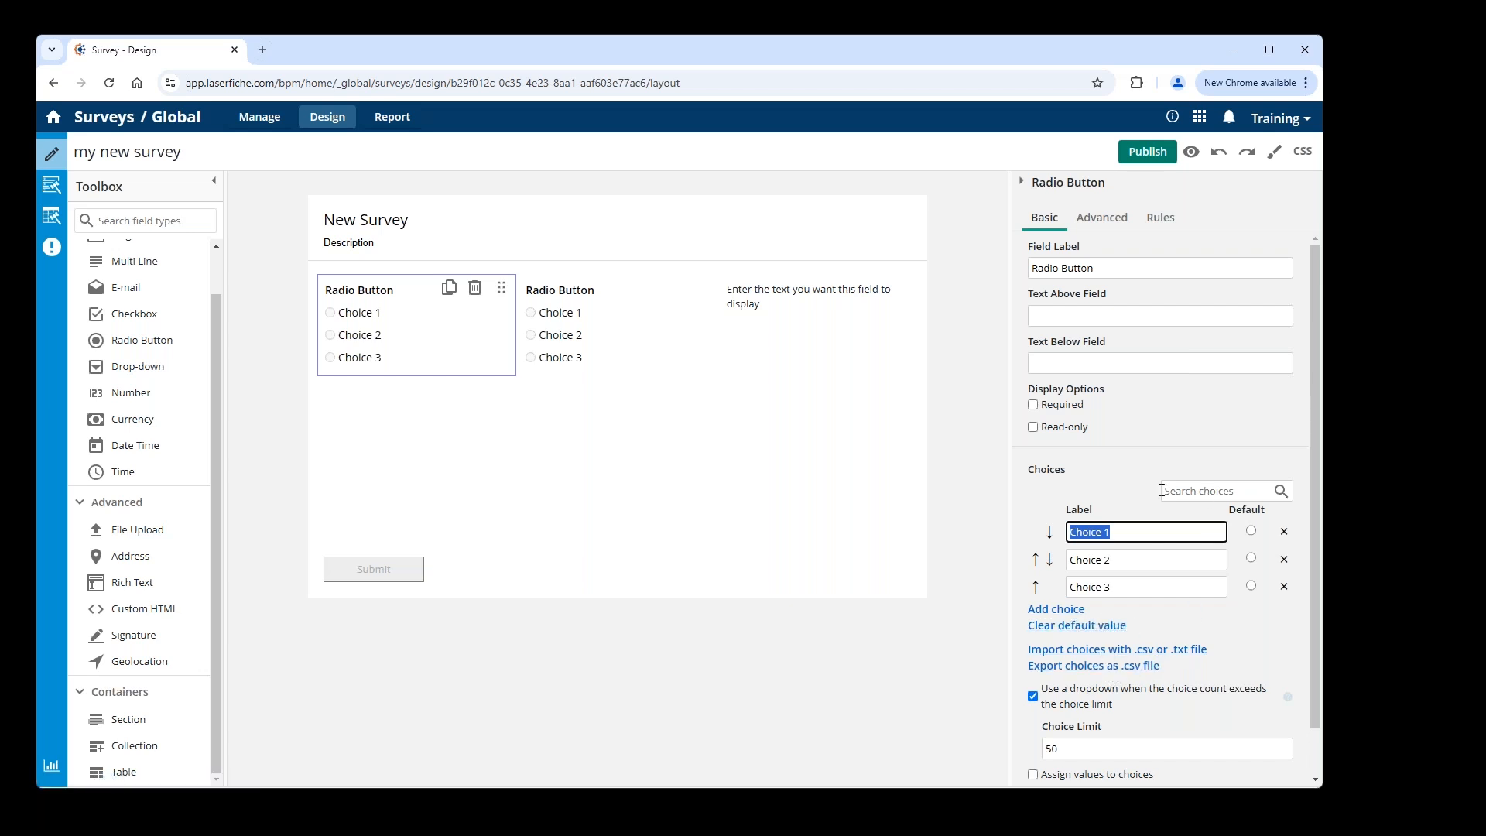
{"action": "scroll", "coordinate": [1060, 619], "scroll_direction": "down", "scroll_amount": 1}
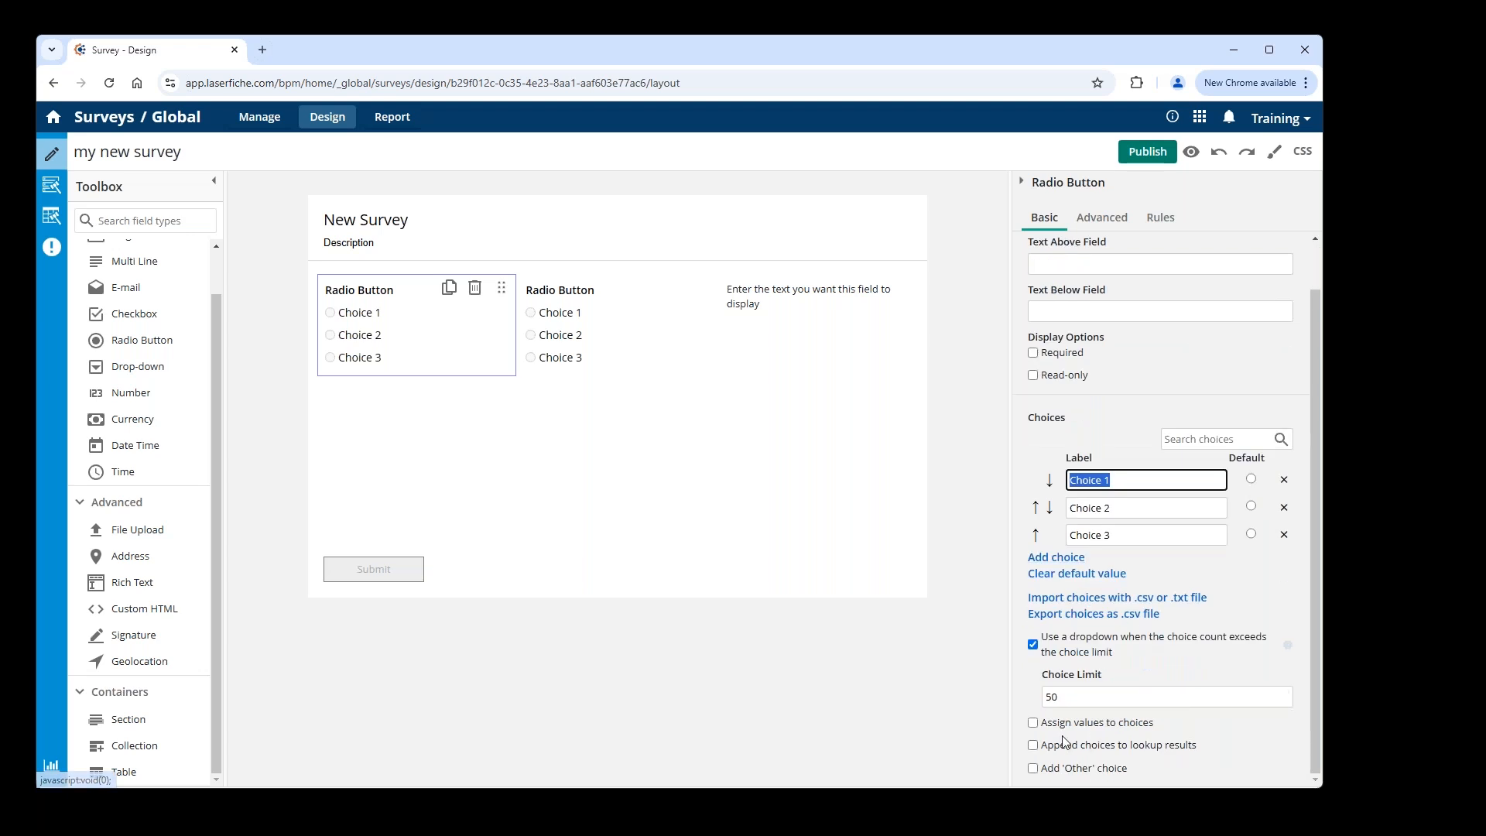
{"action": "left_click", "coordinate": [1033, 723]}
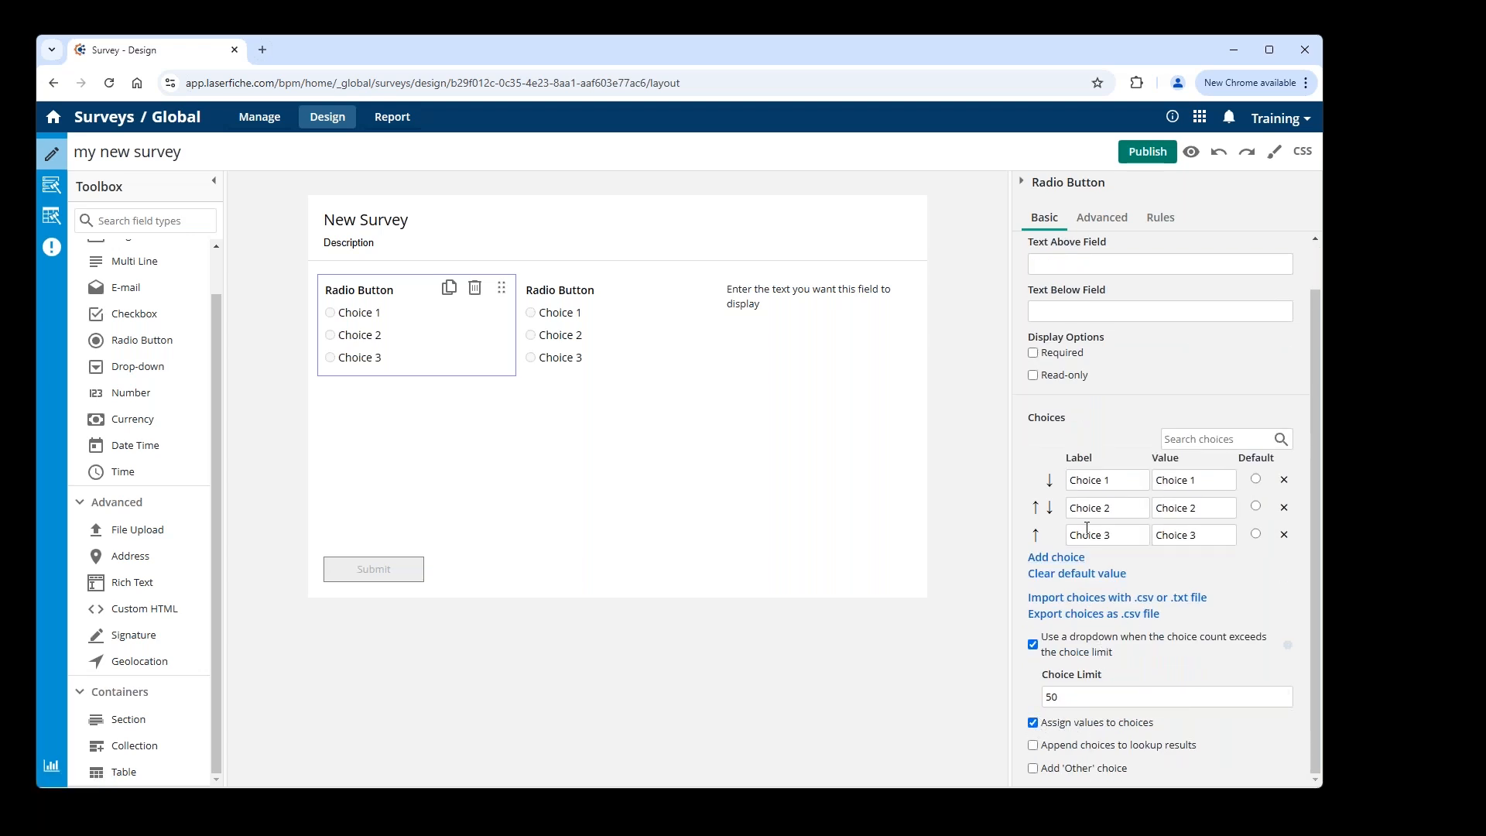
{"action": "left_click", "coordinate": [1126, 482]}
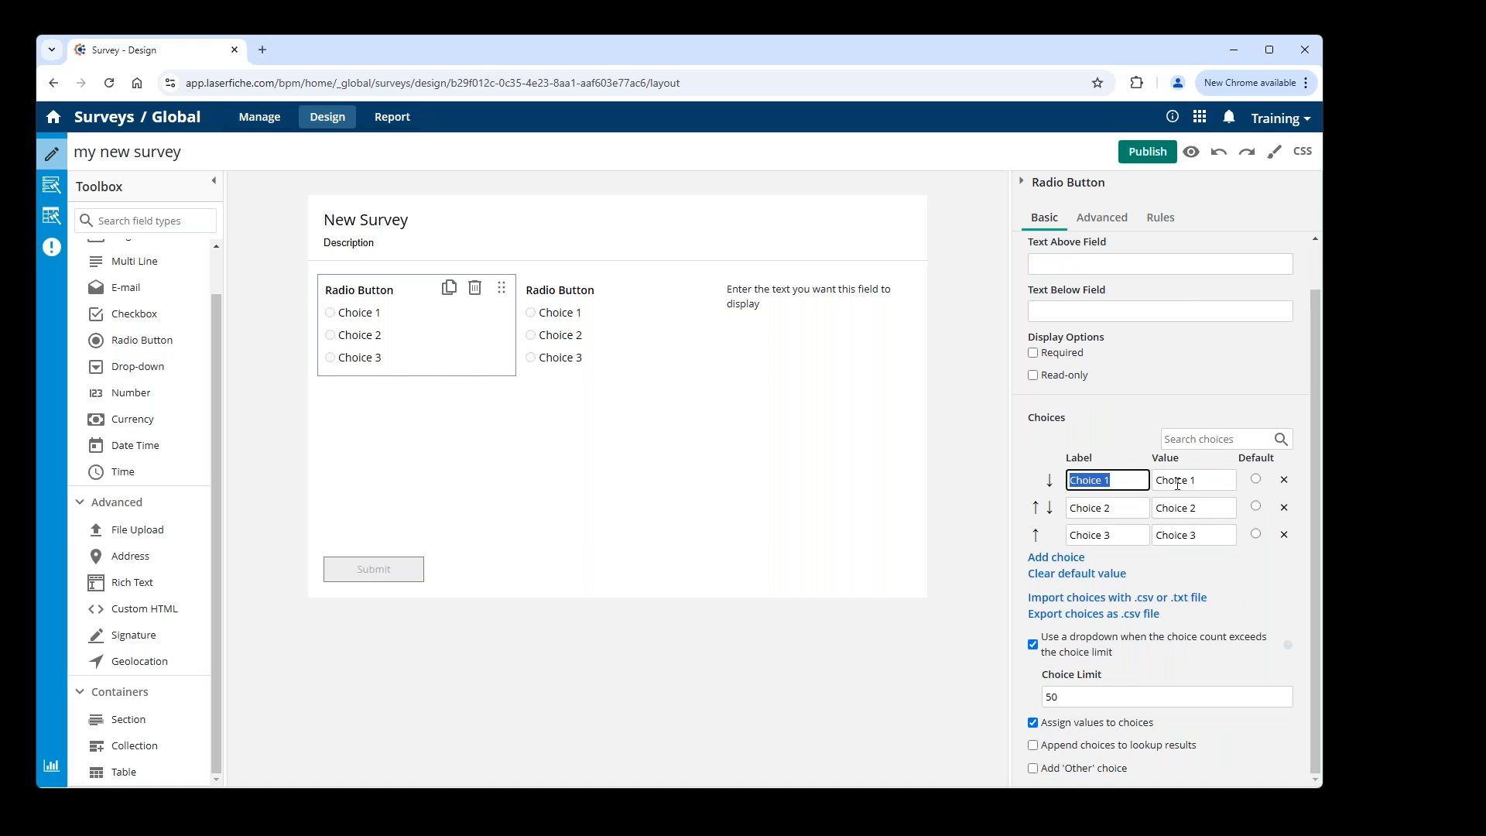
{"action": "left_click", "coordinate": [1209, 479]}
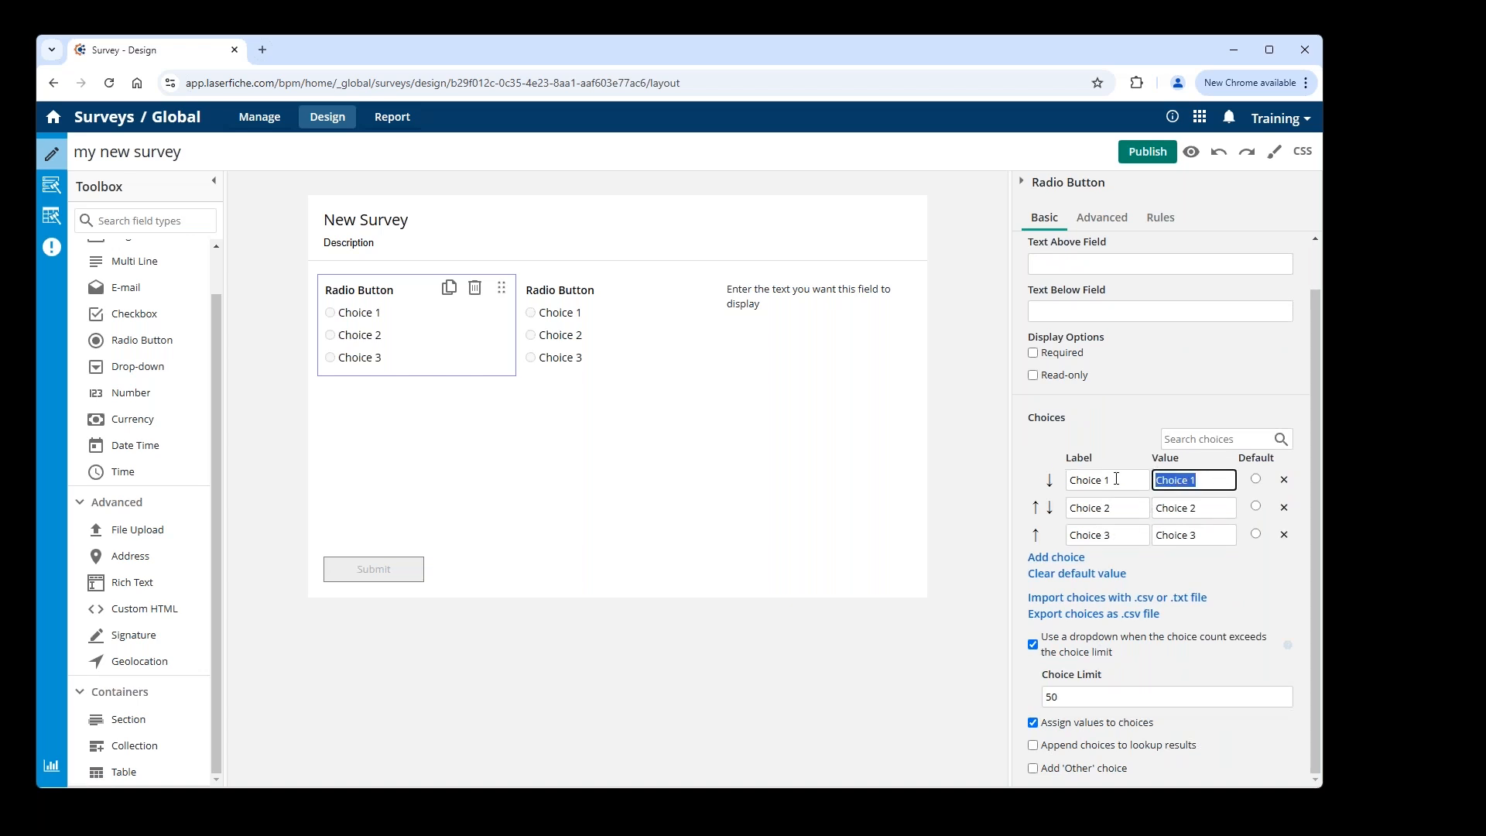
{"action": "left_click", "coordinate": [1191, 483]}
{"action": "left_click_drag", "start_coordinate": [1191, 483], "coordinate": [1110, 483]}
{"action": "key", "text": "BackSpace"}
{"action": "left_click_drag", "start_coordinate": [1193, 508], "coordinate": [1122, 536]}
{"action": "key", "text": "BackSpace"}
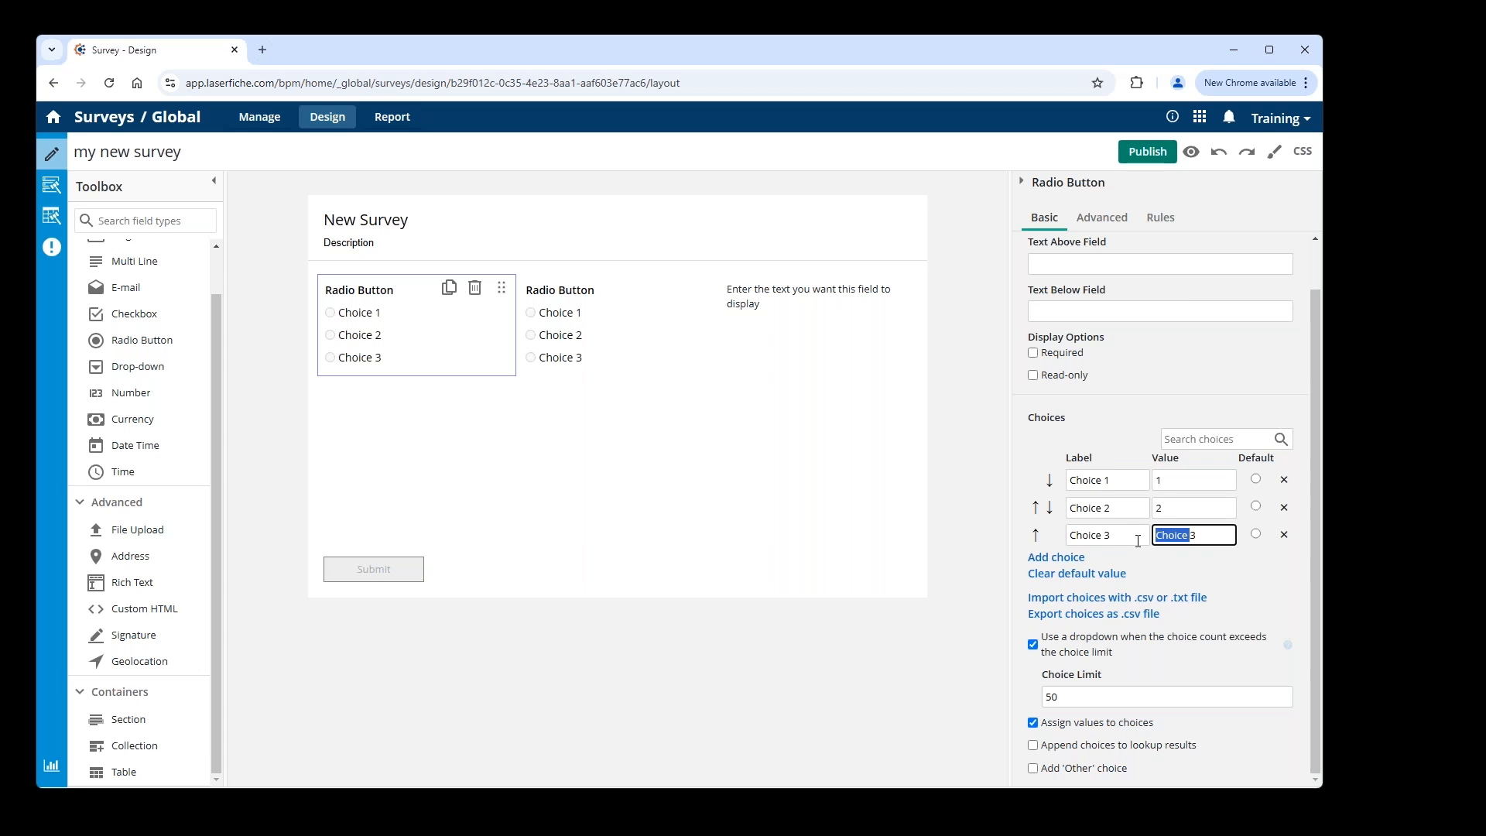
{"action": "key", "text": "BackSpace"}
Step: Remove Choice 3 from the first Radio Button field and turn off assigning values to its choices
{"action": "left_click", "coordinate": [1284, 534]}
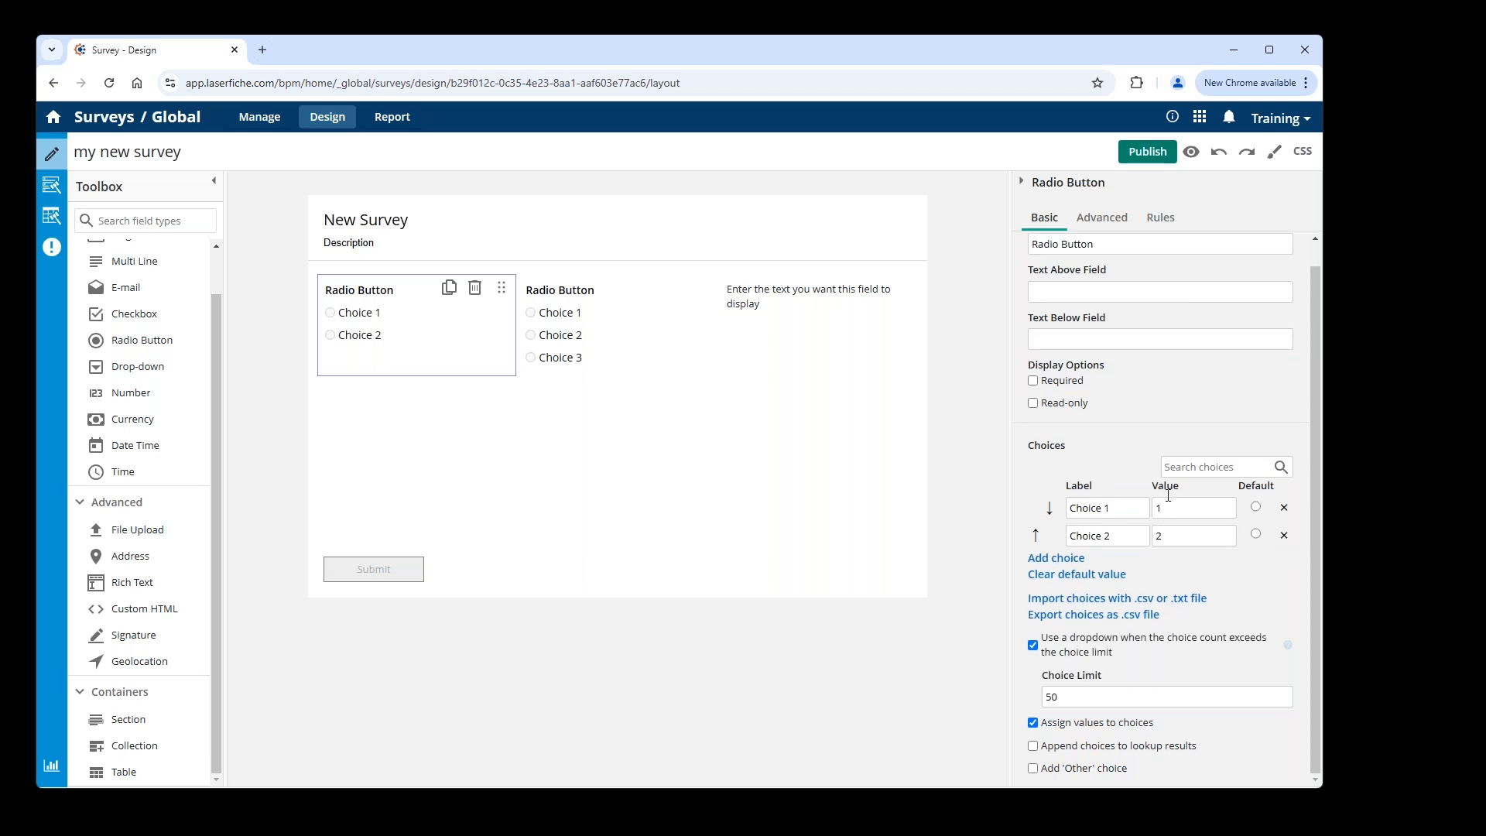
{"action": "left_click", "coordinate": [1032, 721]}
{"action": "scroll", "coordinate": [1084, 292], "scroll_direction": "up", "scroll_amount": 1}
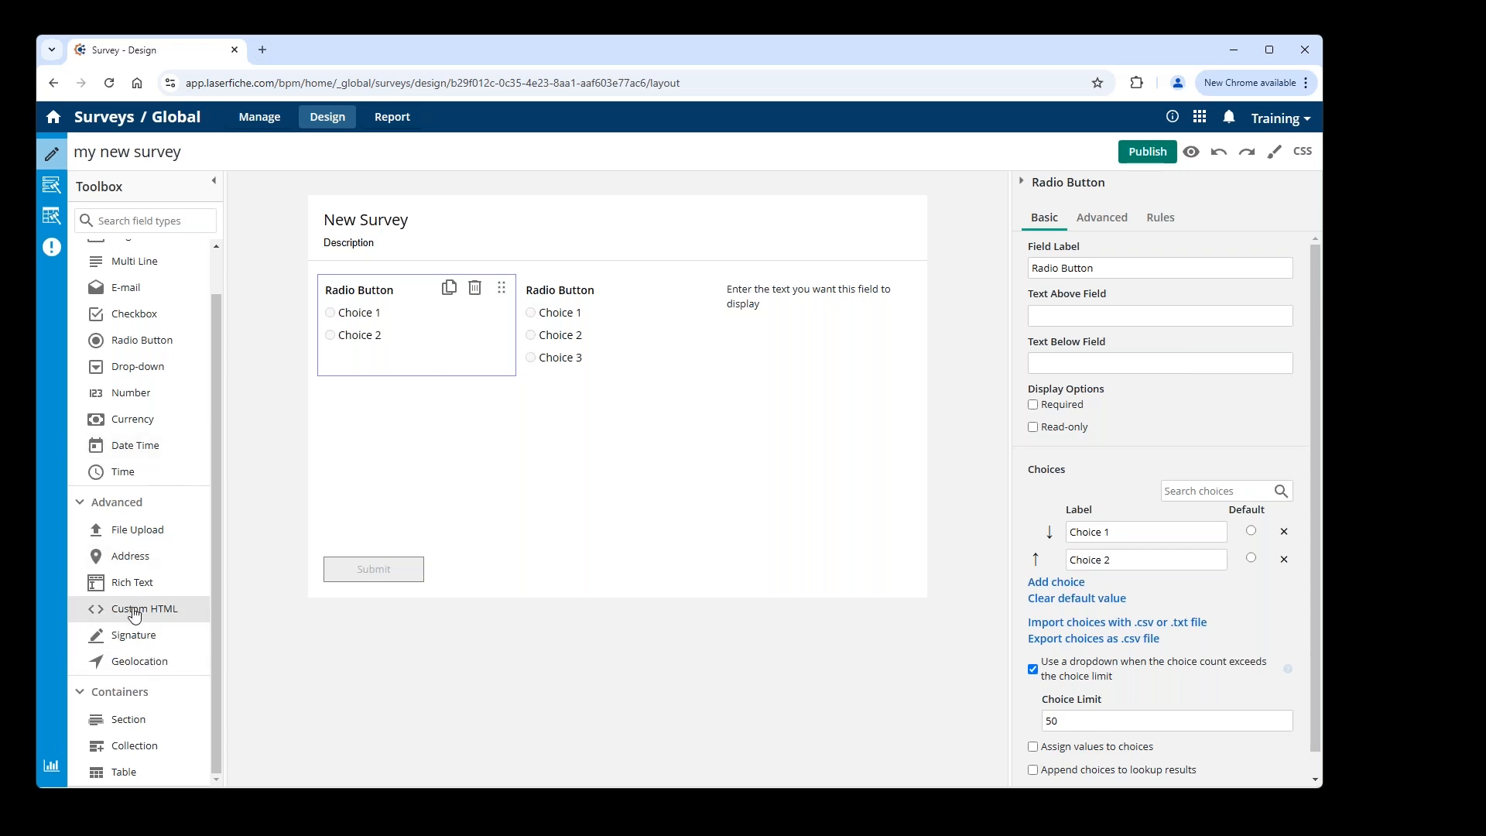
Step: Add another Custom HTML field as a full-width row above the Radio Button fields
{"action": "left_click_drag", "start_coordinate": [135, 614], "coordinate": [379, 272]}
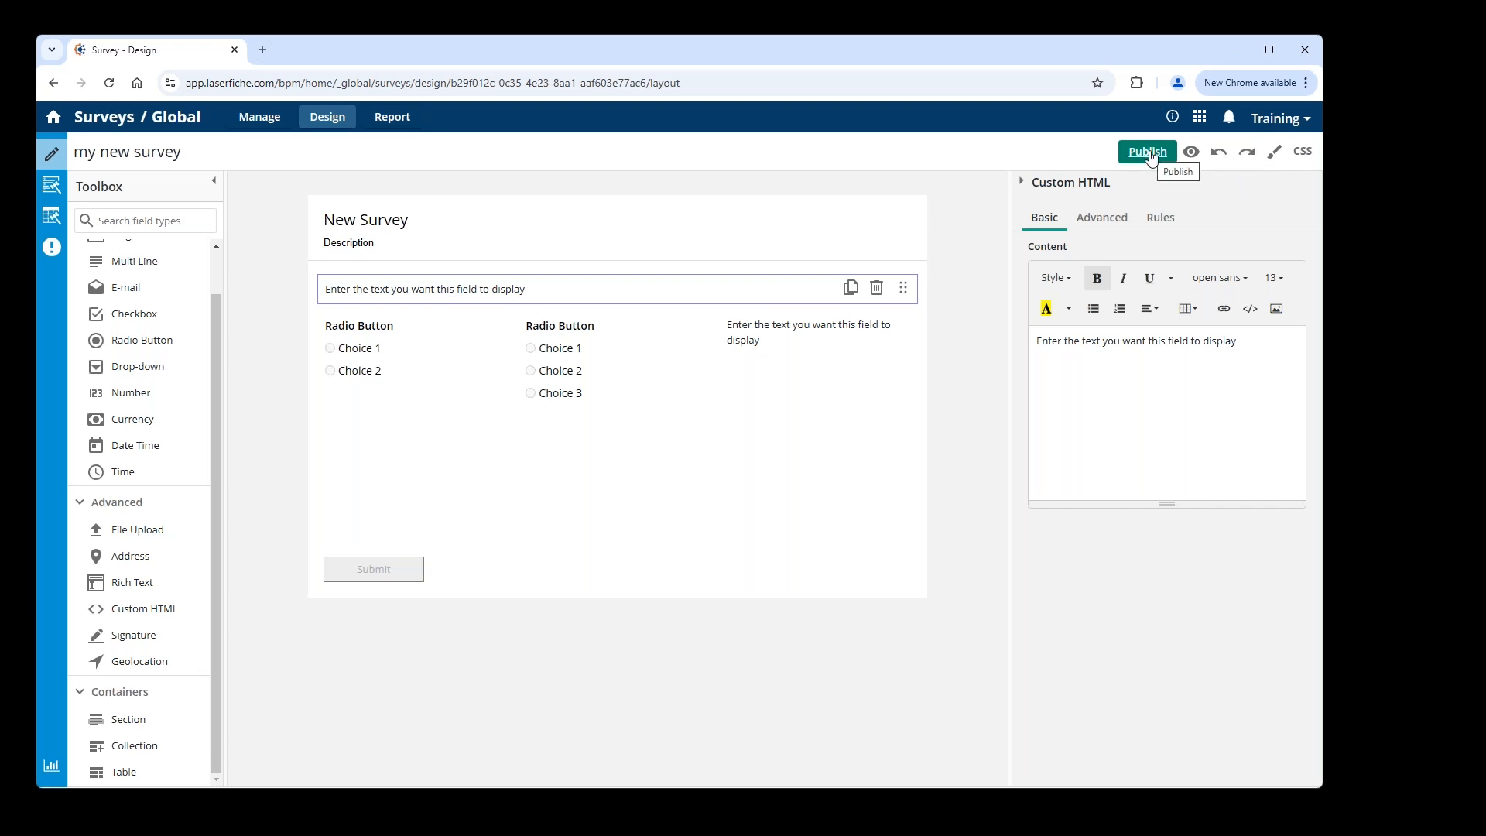
Step: Browse the available form themes and apply the default Turquoise theme to the survey
{"action": "left_click", "coordinate": [1274, 155]}
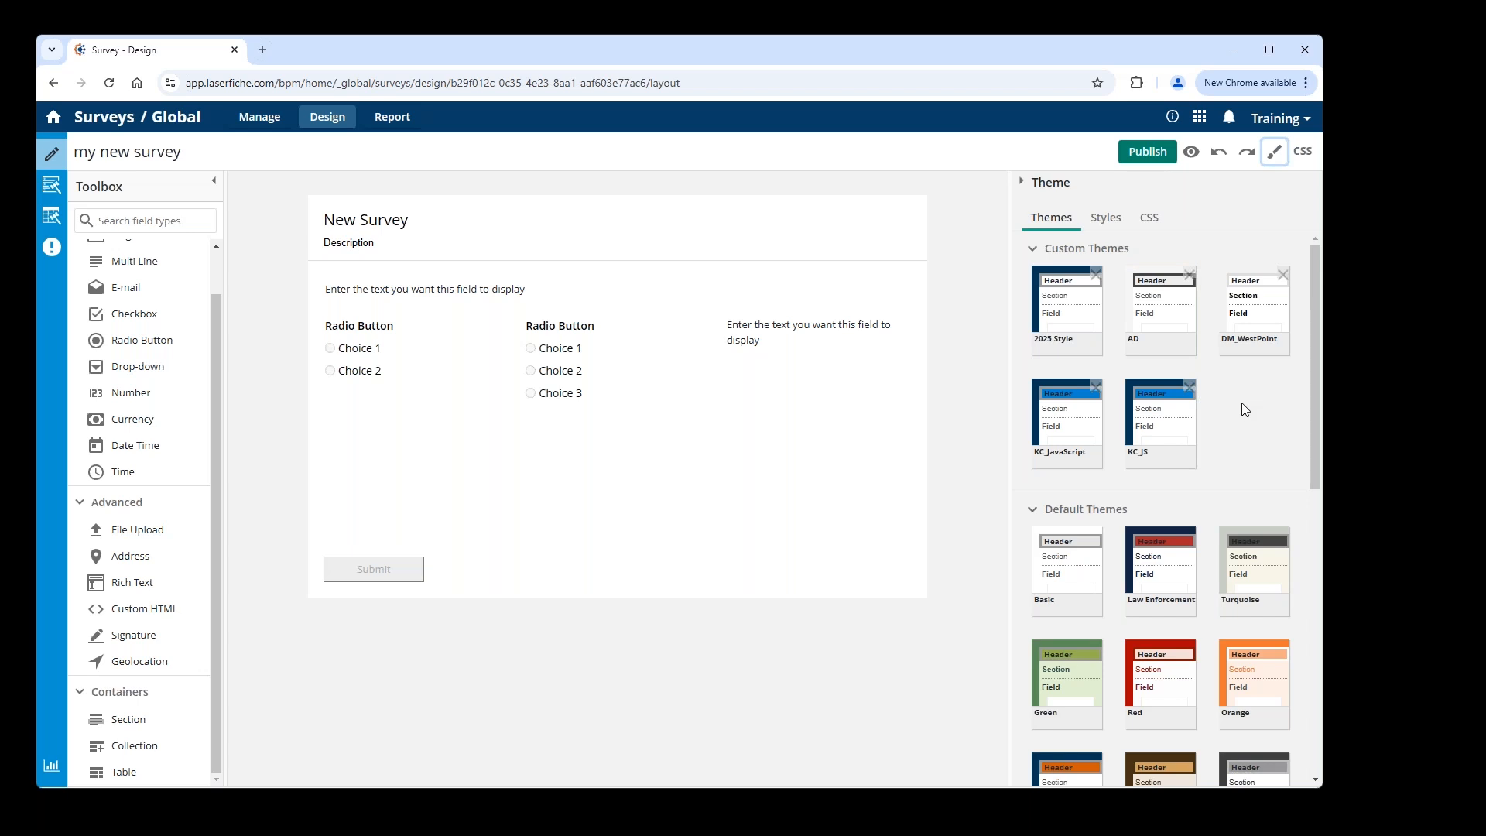
{"action": "scroll", "coordinate": [1242, 406], "scroll_direction": "down", "scroll_amount": 4}
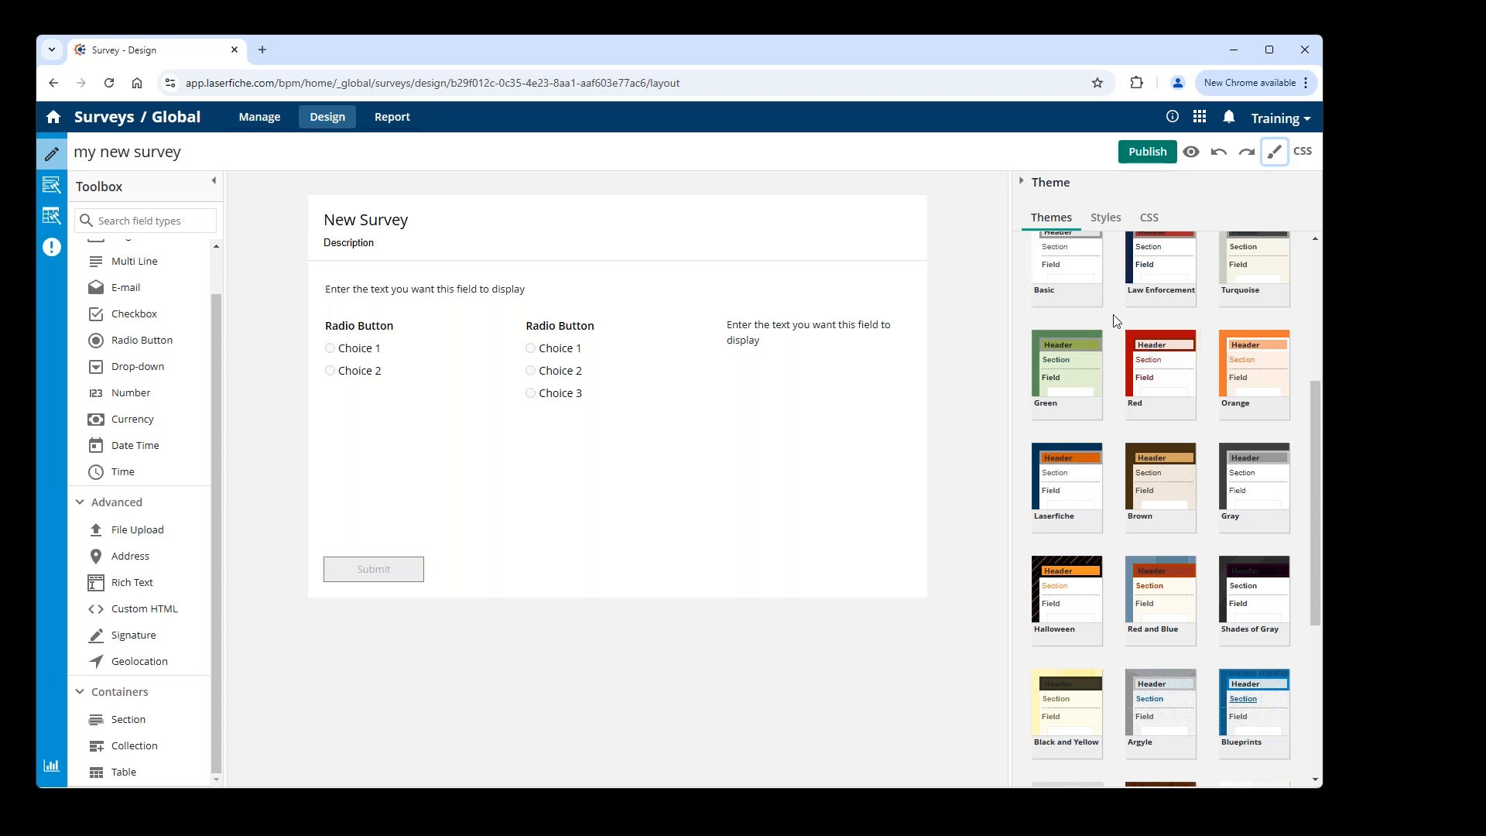
{"action": "scroll", "coordinate": [1125, 372], "scroll_direction": "up", "scroll_amount": 4}
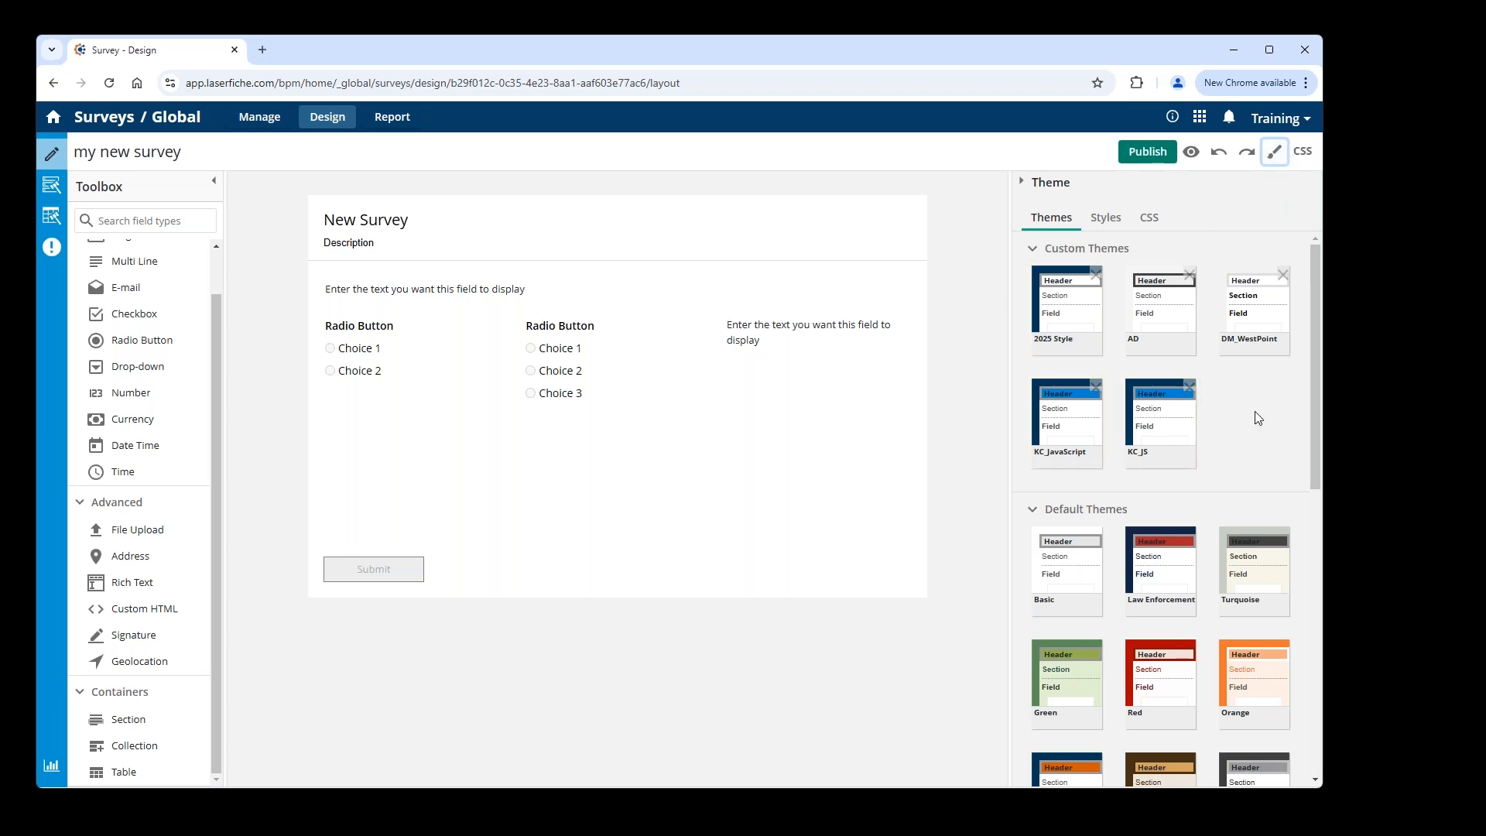
{"action": "left_click", "coordinate": [1260, 568]}
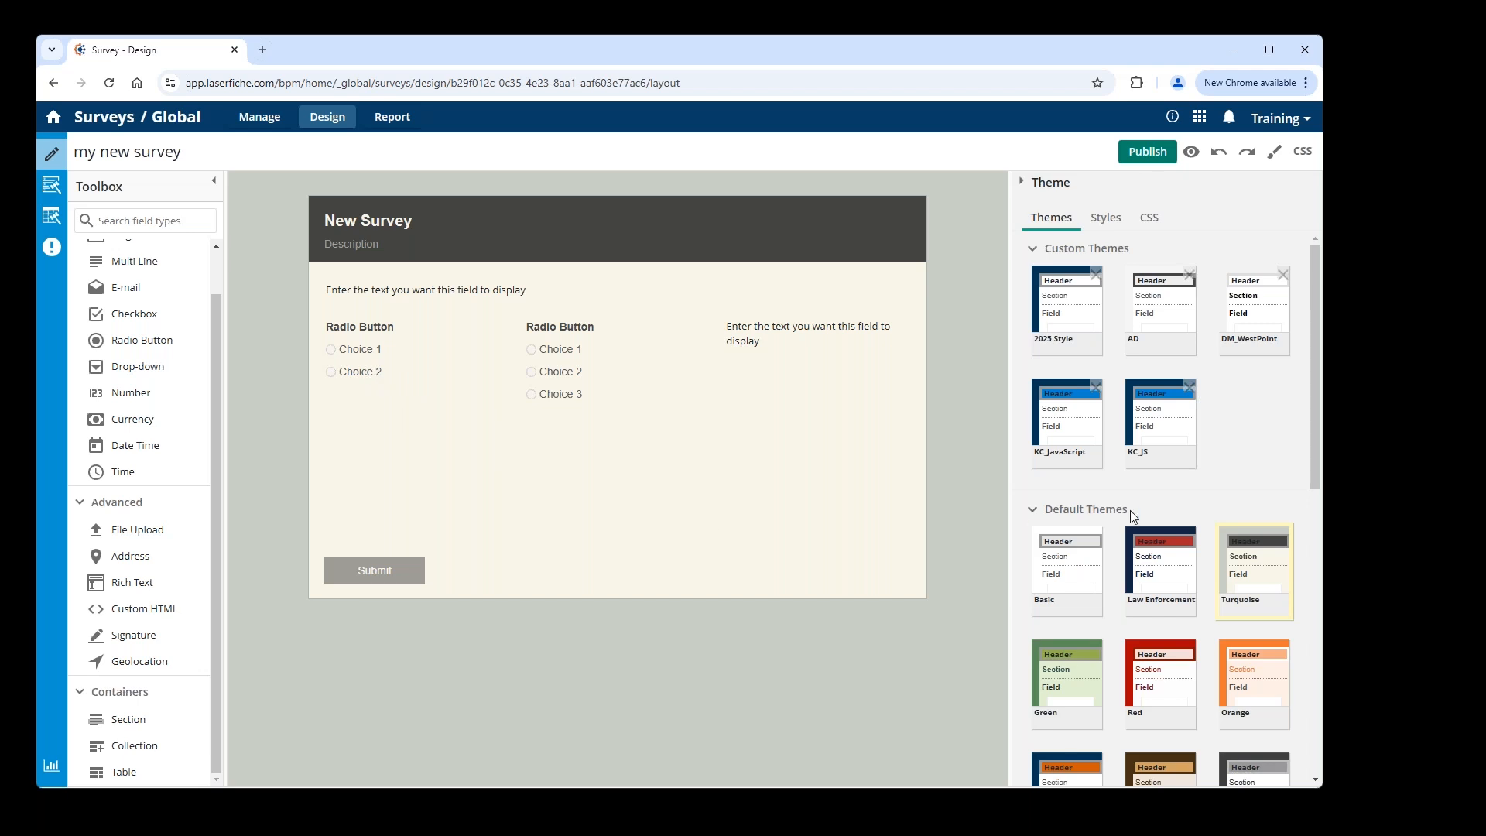
Step: Examine the theme's style settings for the background, form header and fields
{"action": "left_click", "coordinate": [1104, 219]}
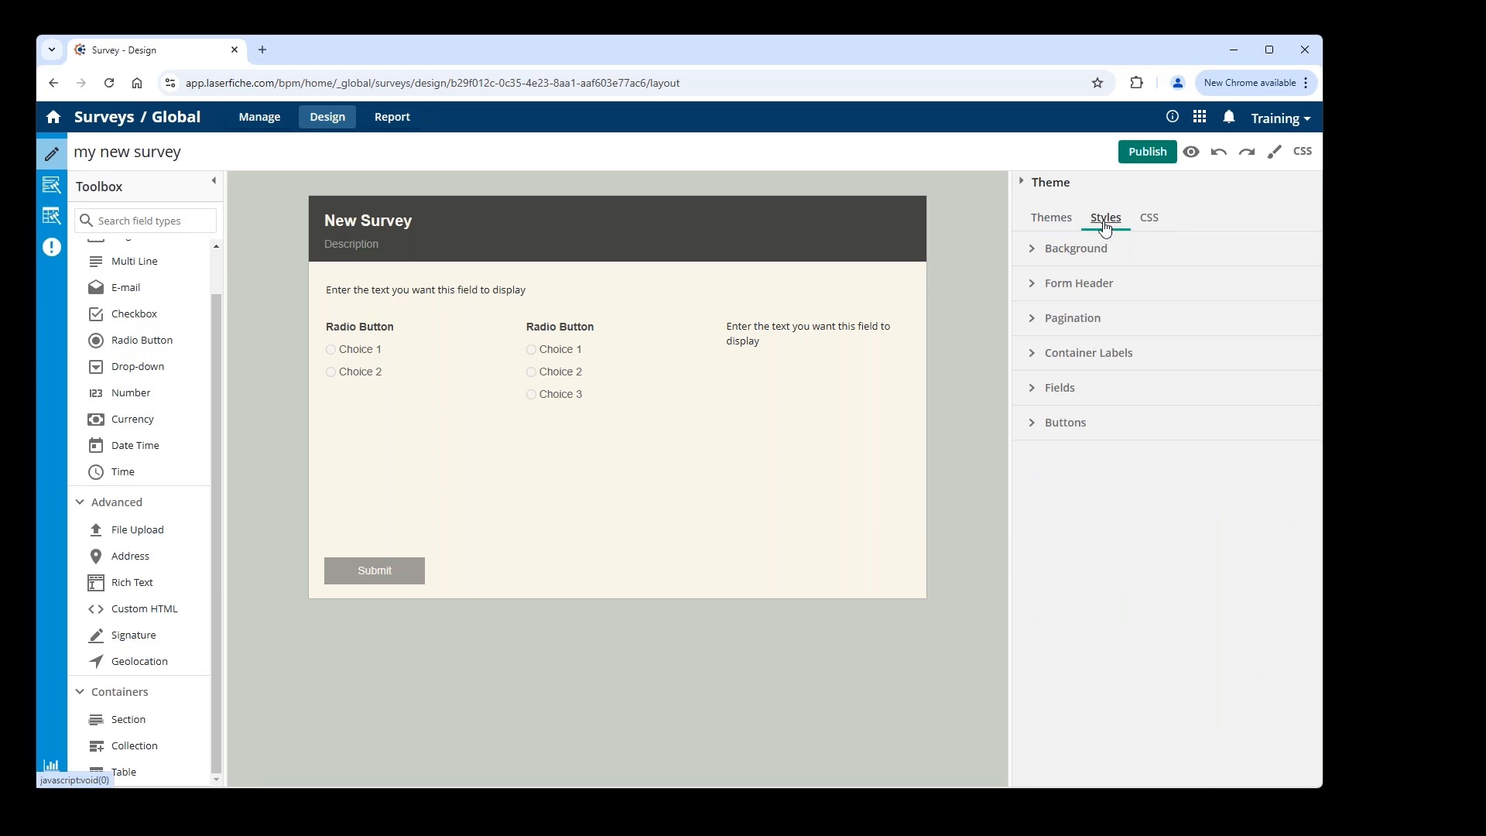
{"action": "left_click", "coordinate": [1032, 249]}
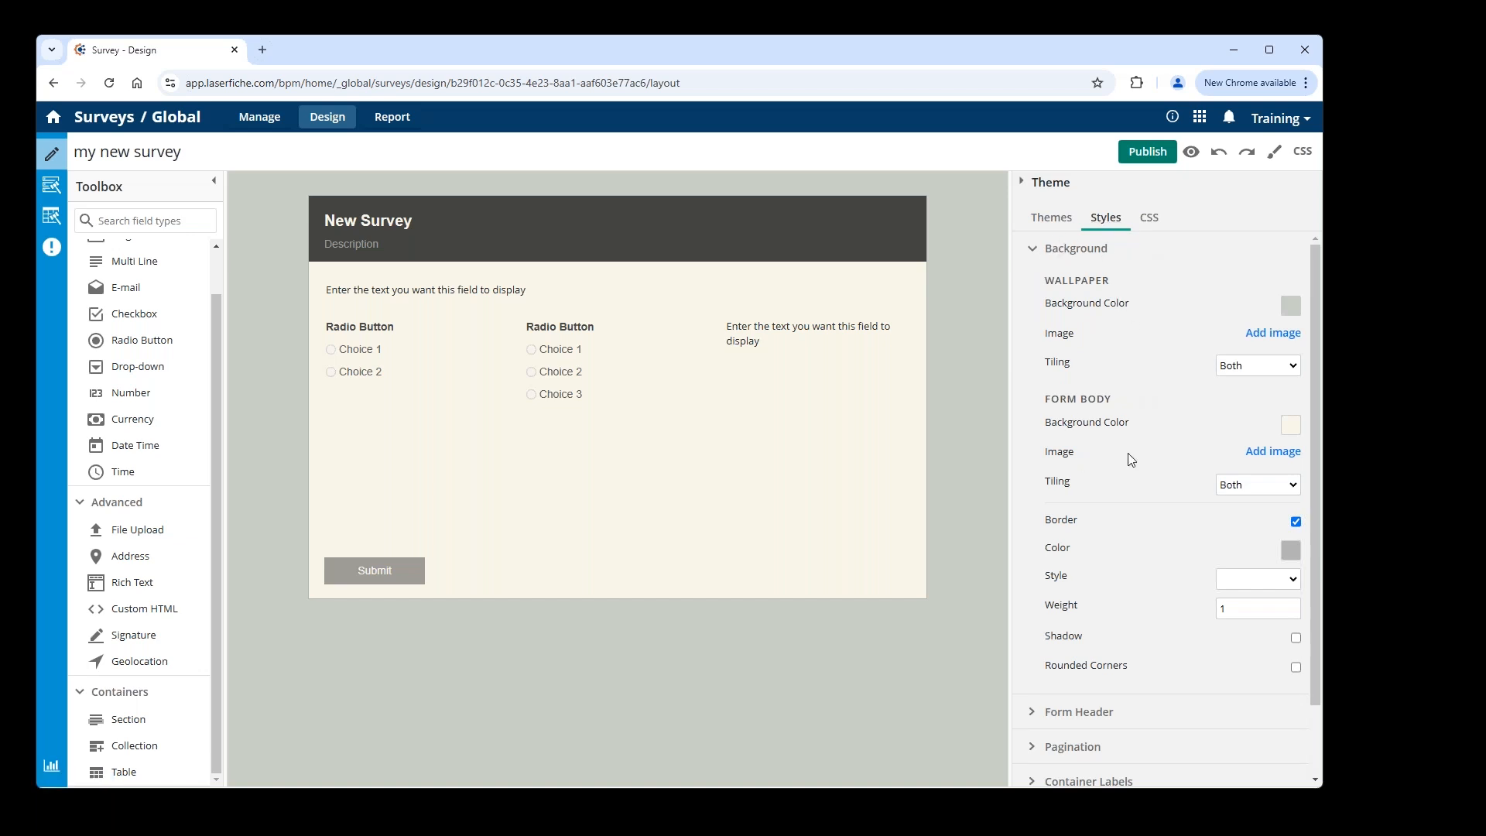
{"action": "scroll", "coordinate": [1127, 457], "scroll_direction": "down", "scroll_amount": 1}
{"action": "left_click", "coordinate": [1033, 632]}
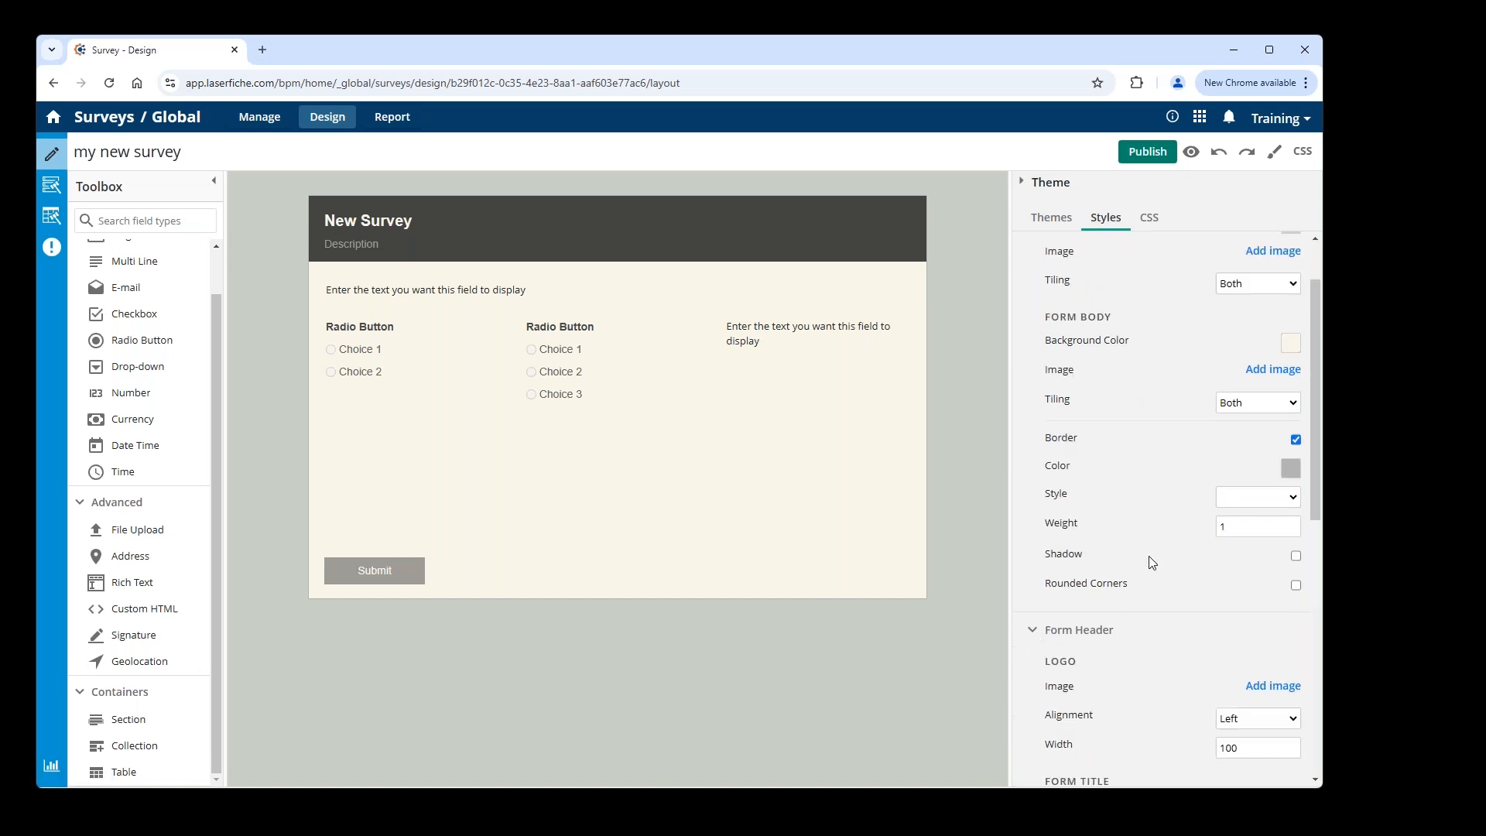
{"action": "scroll", "coordinate": [1150, 557], "scroll_direction": "down", "scroll_amount": 4}
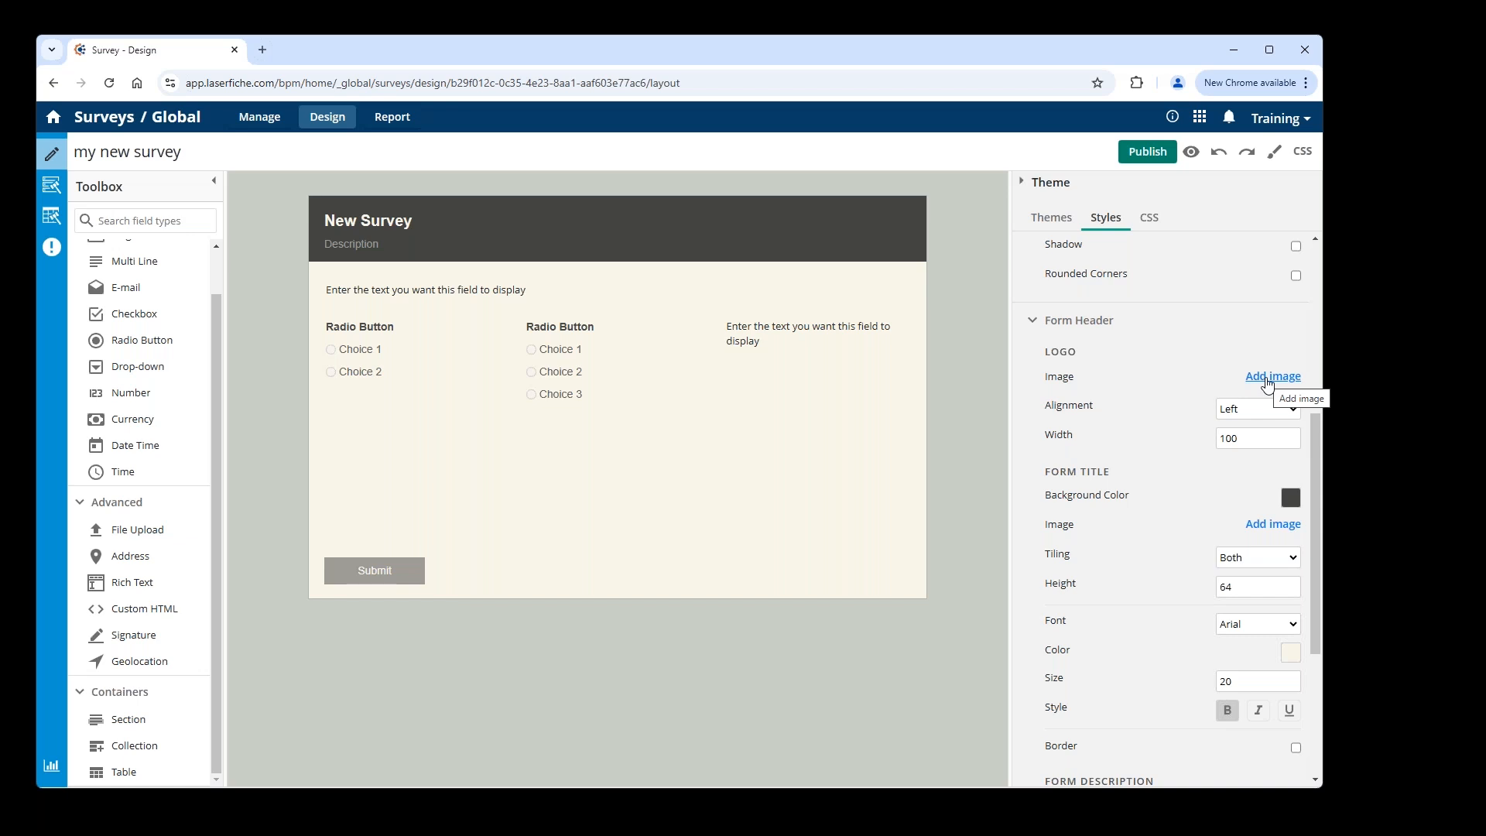
{"action": "scroll", "coordinate": [1138, 503], "scroll_direction": "down", "scroll_amount": 4}
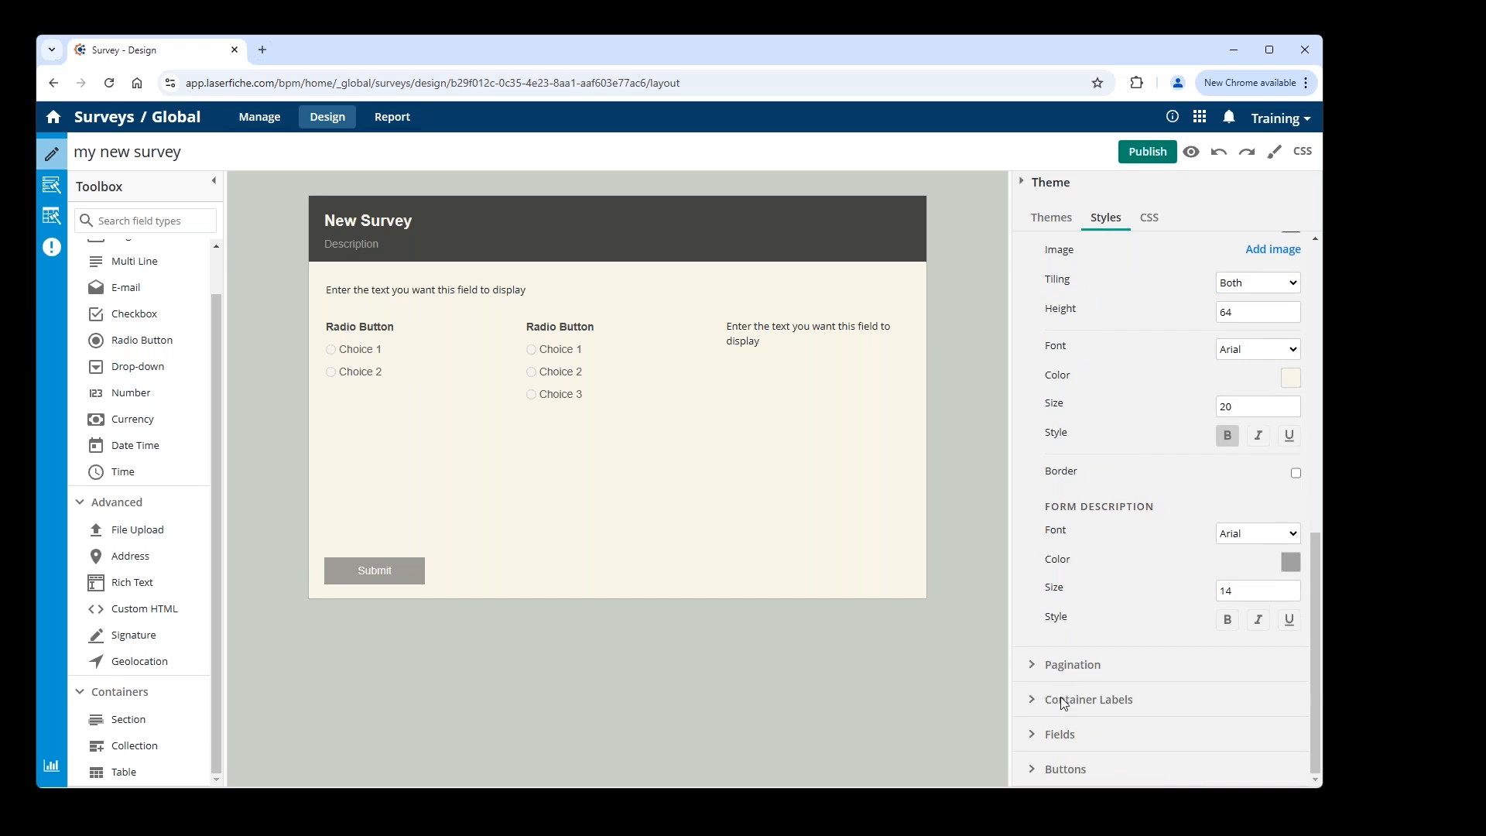
{"action": "left_click", "coordinate": [1033, 735]}
{"action": "scroll", "coordinate": [1121, 656], "scroll_direction": "down", "scroll_amount": 4}
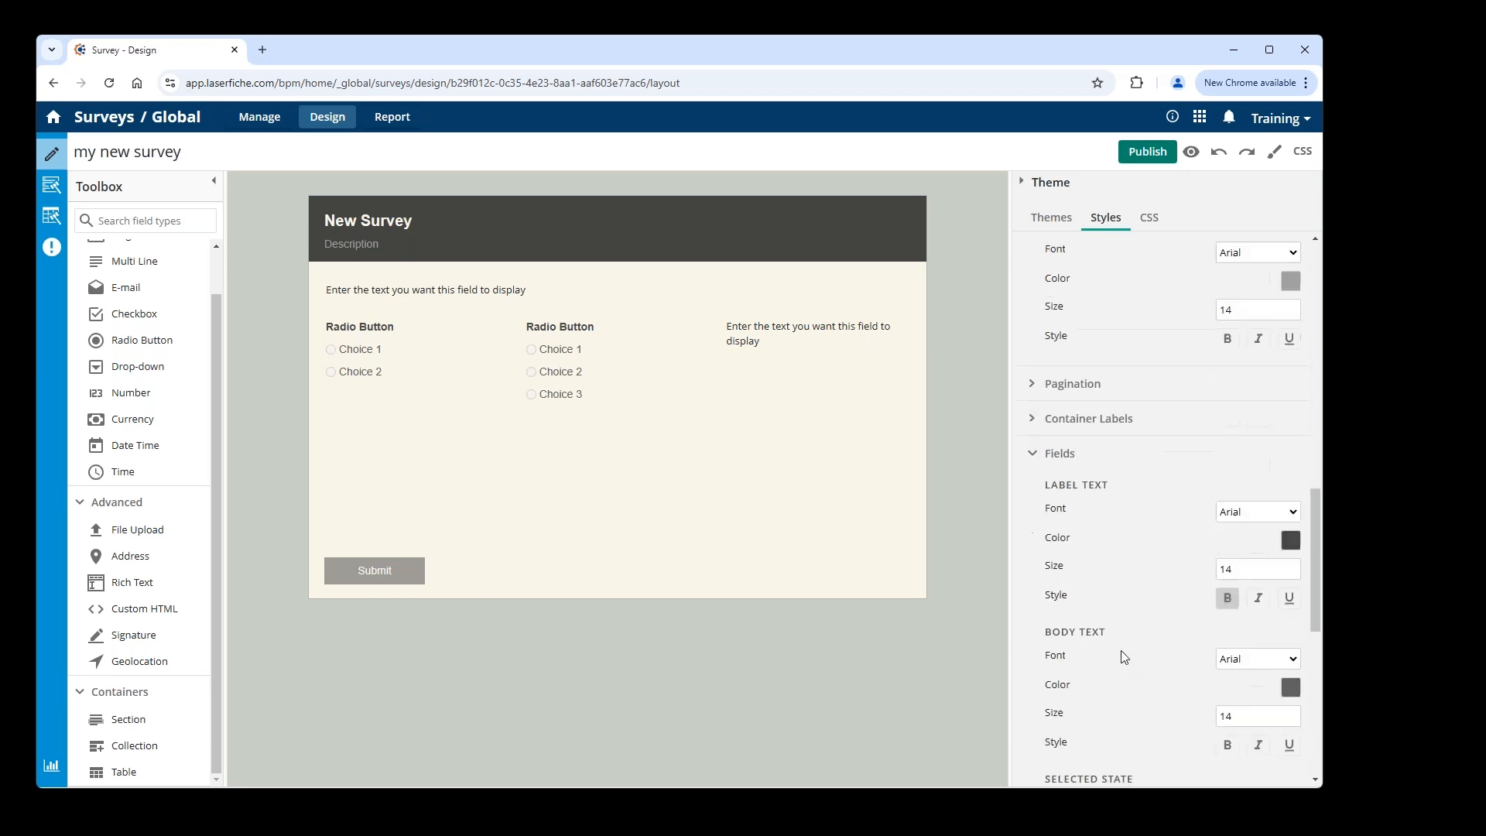
{"action": "scroll", "coordinate": [1120, 650], "scroll_direction": "down", "scroll_amount": 1}
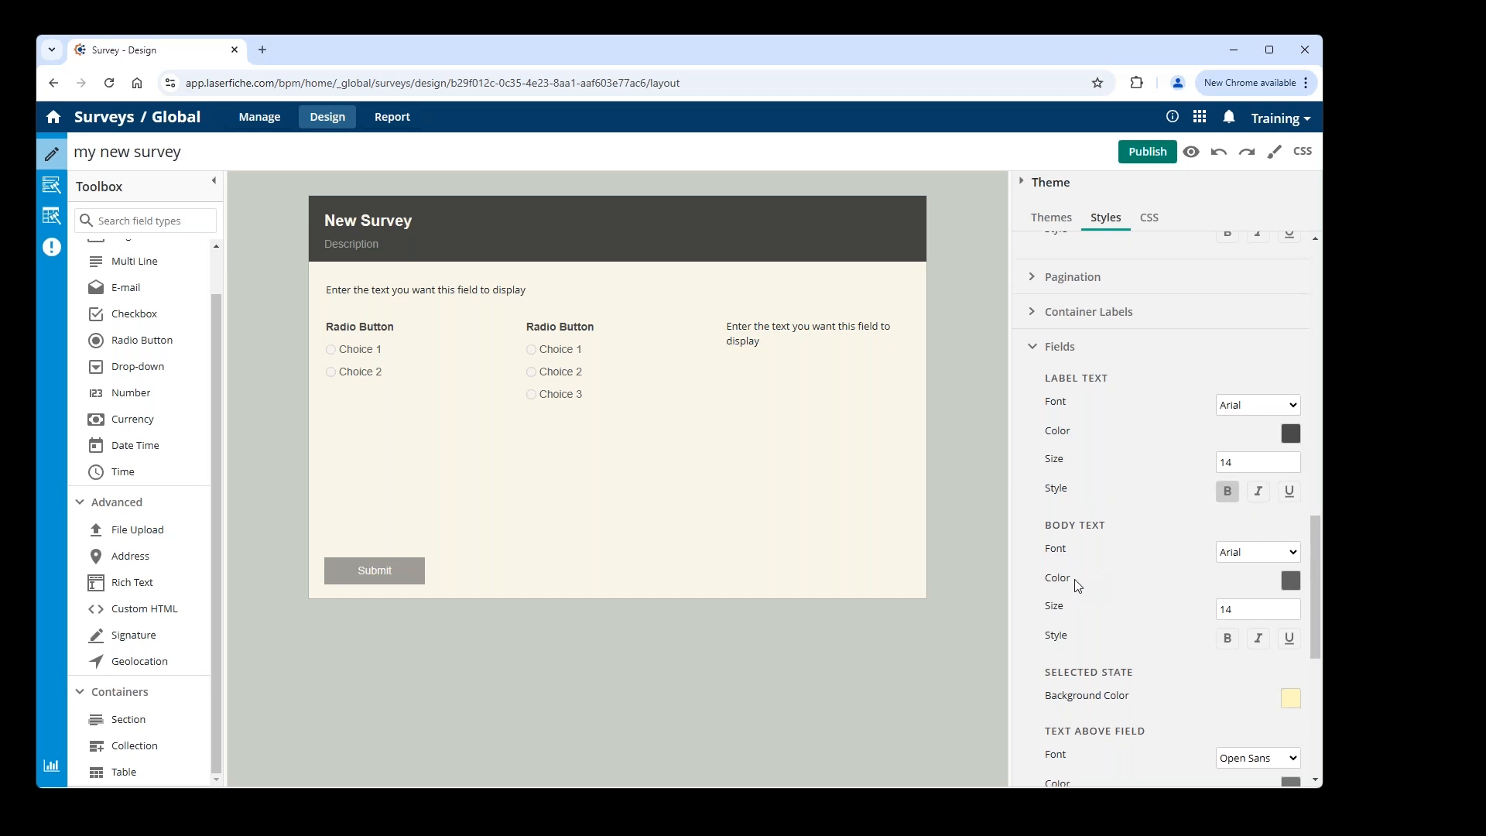
{"action": "scroll", "coordinate": [1074, 579], "scroll_direction": "up", "scroll_amount": 6}
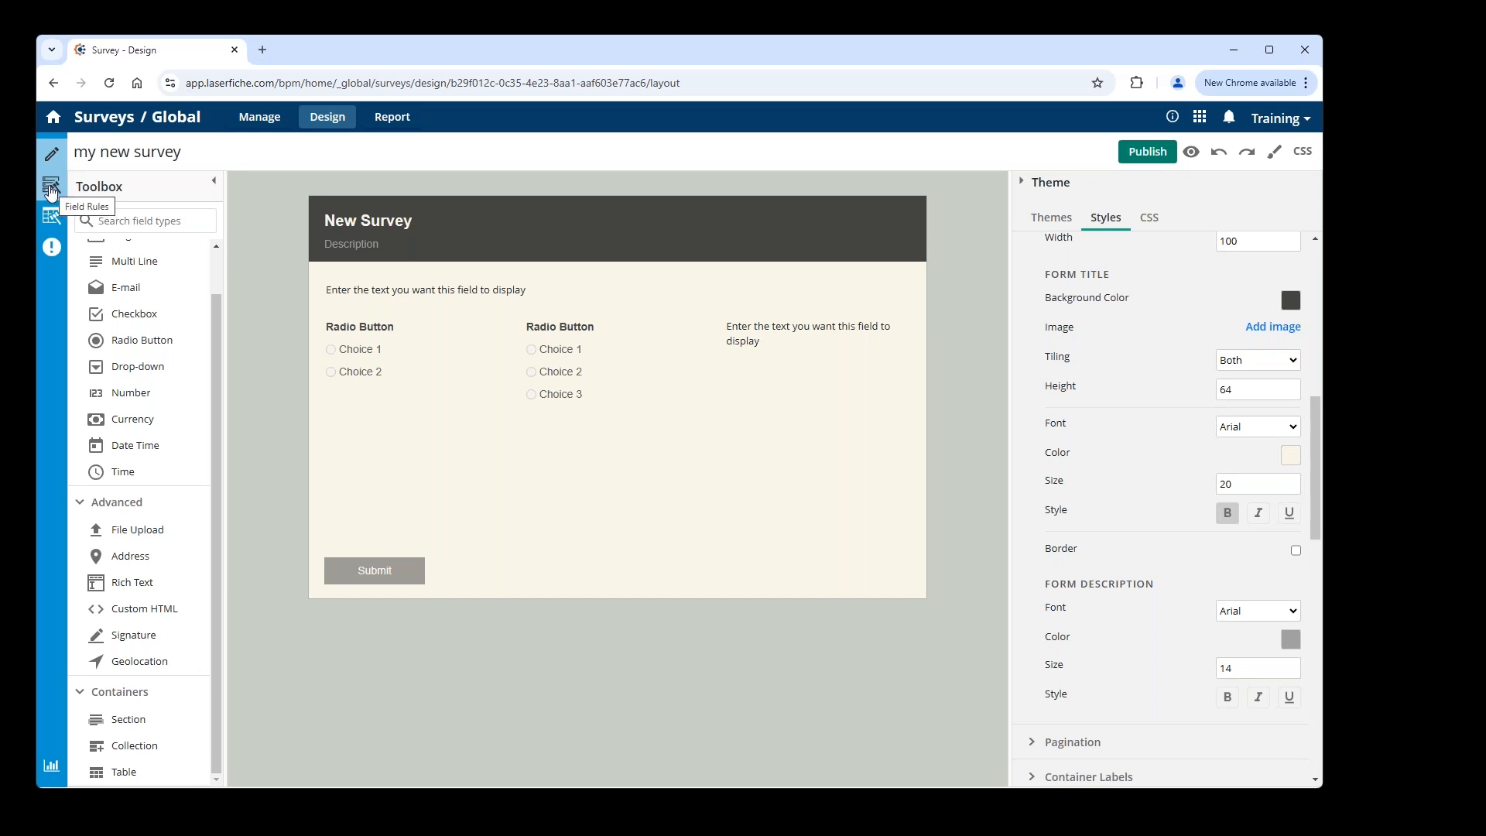
Step: Open the new survey's field rules, discarding the unsaved changes, and return to the form layout
{"action": "left_click", "coordinate": [51, 189]}
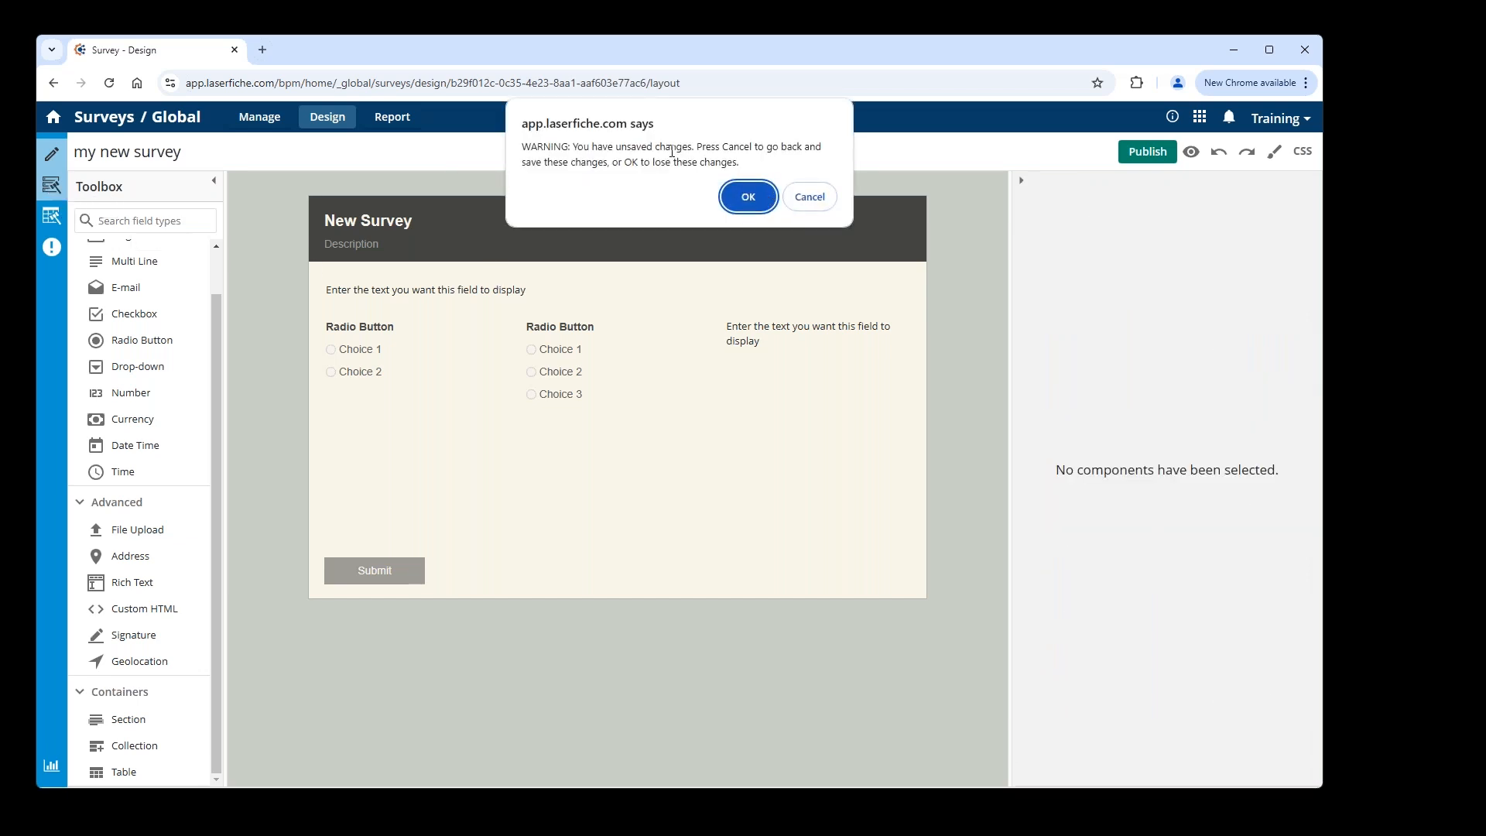
{"action": "left_click", "coordinate": [752, 203]}
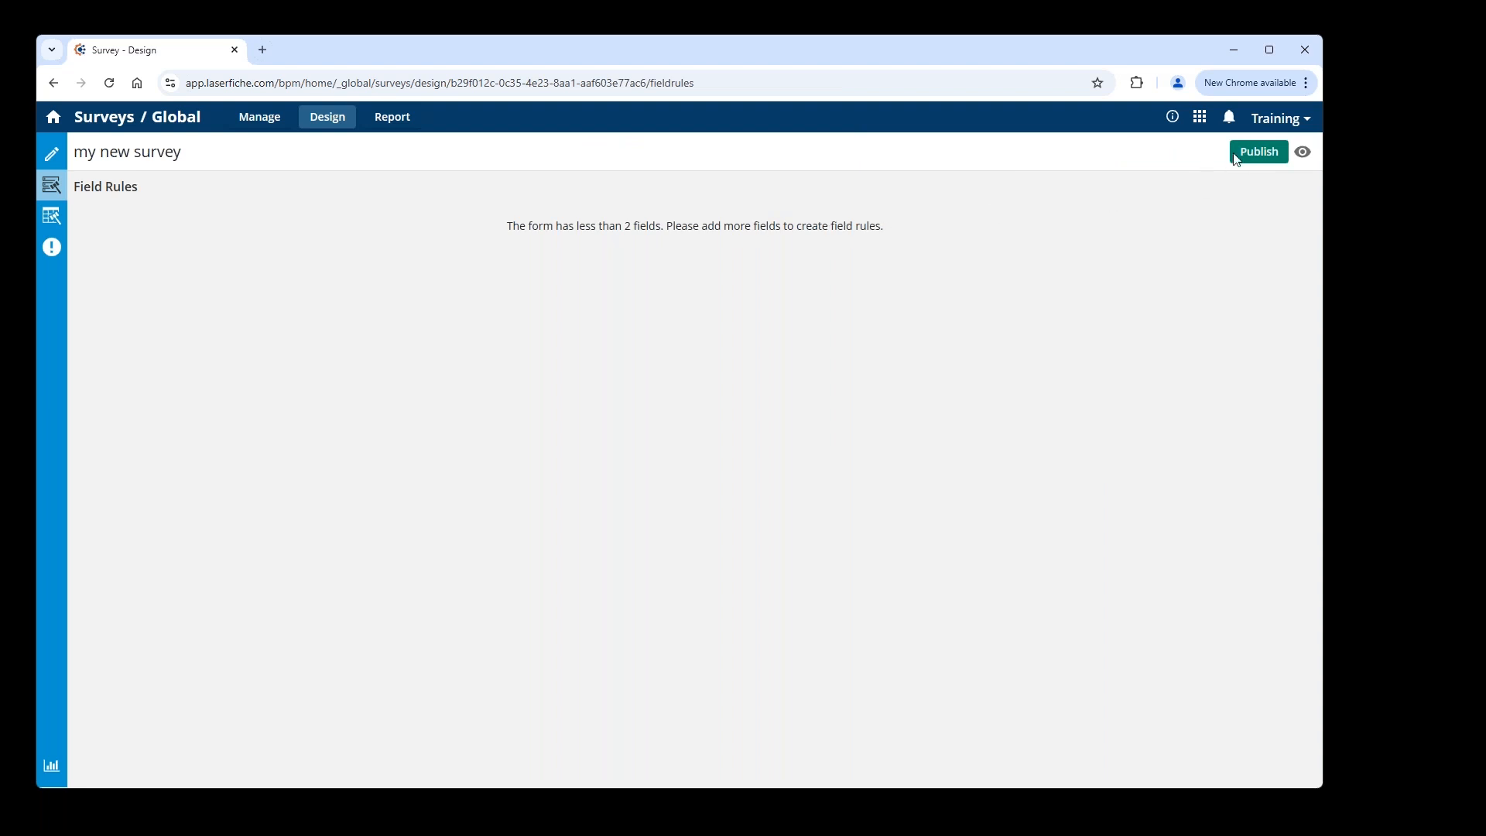
{"action": "left_click", "coordinate": [64, 161]}
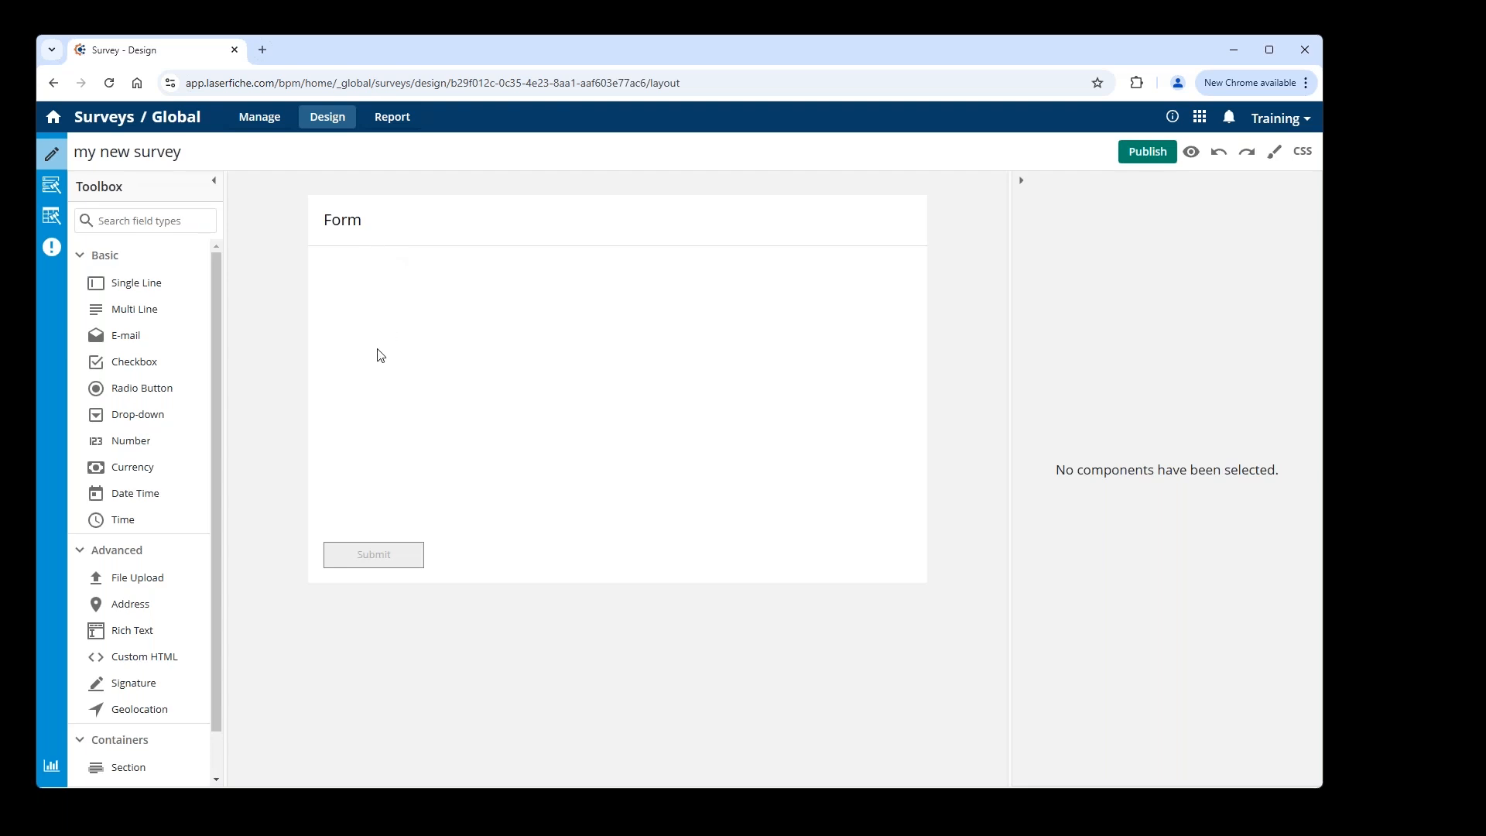
Step: Open the survey "Is Daylight Savings a good idea" and preview it, answering "Yes, keep it." with "Other" as the reason
{"action": "left_click", "coordinate": [259, 116]}
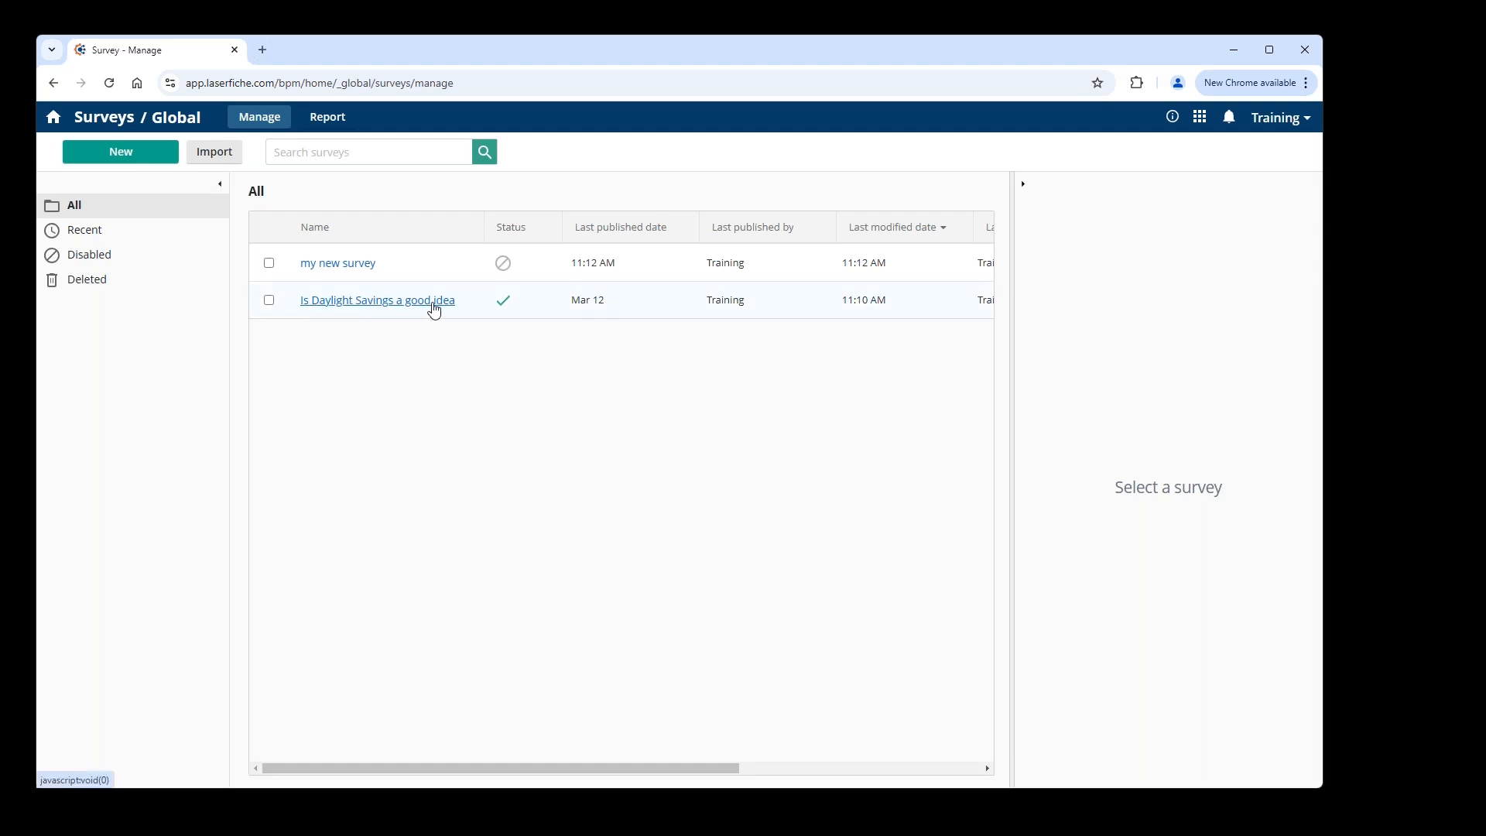
{"action": "left_click", "coordinate": [384, 305]}
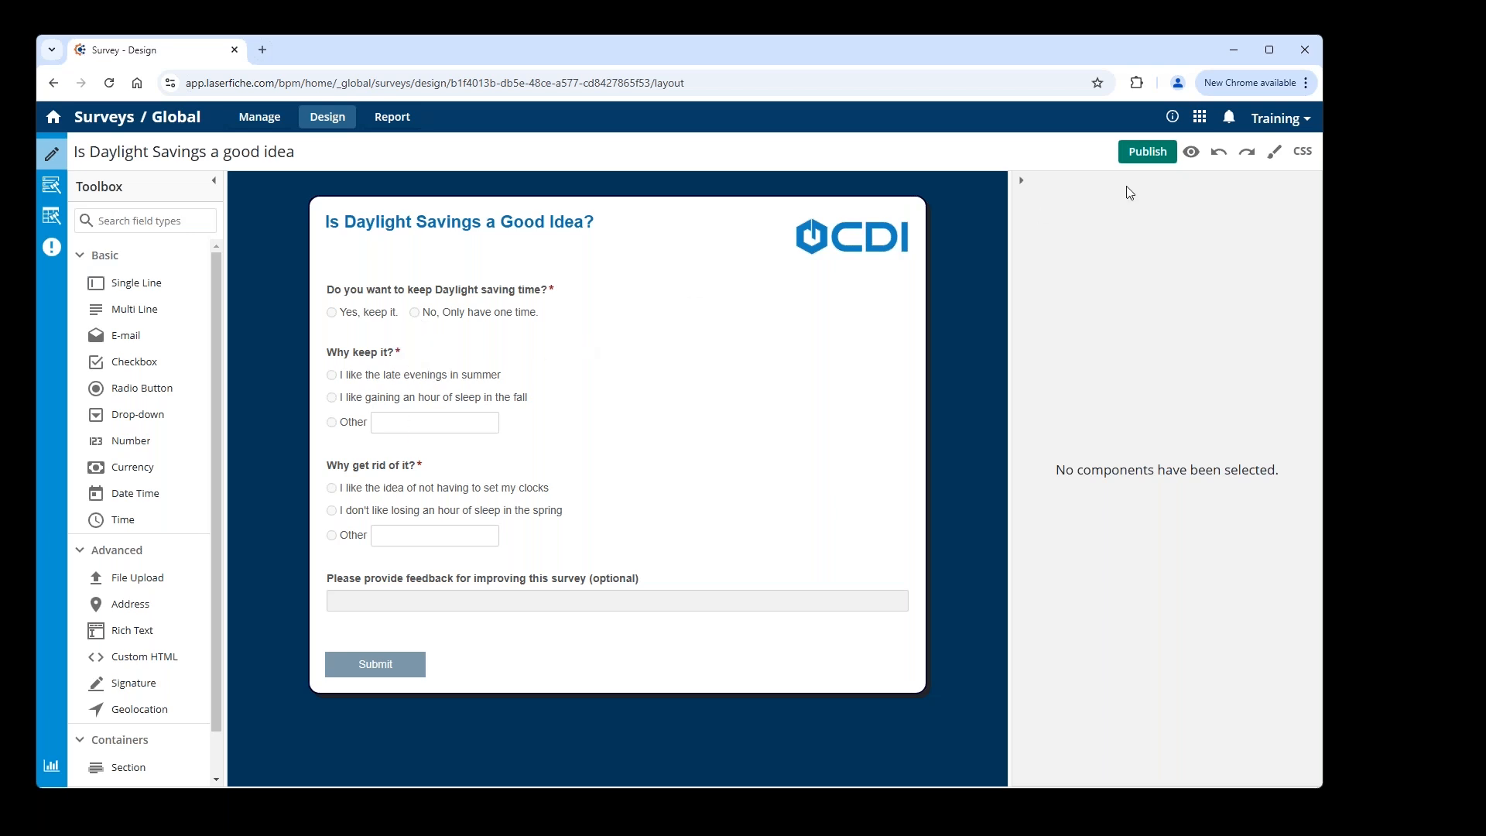
{"action": "left_click", "coordinate": [1193, 154]}
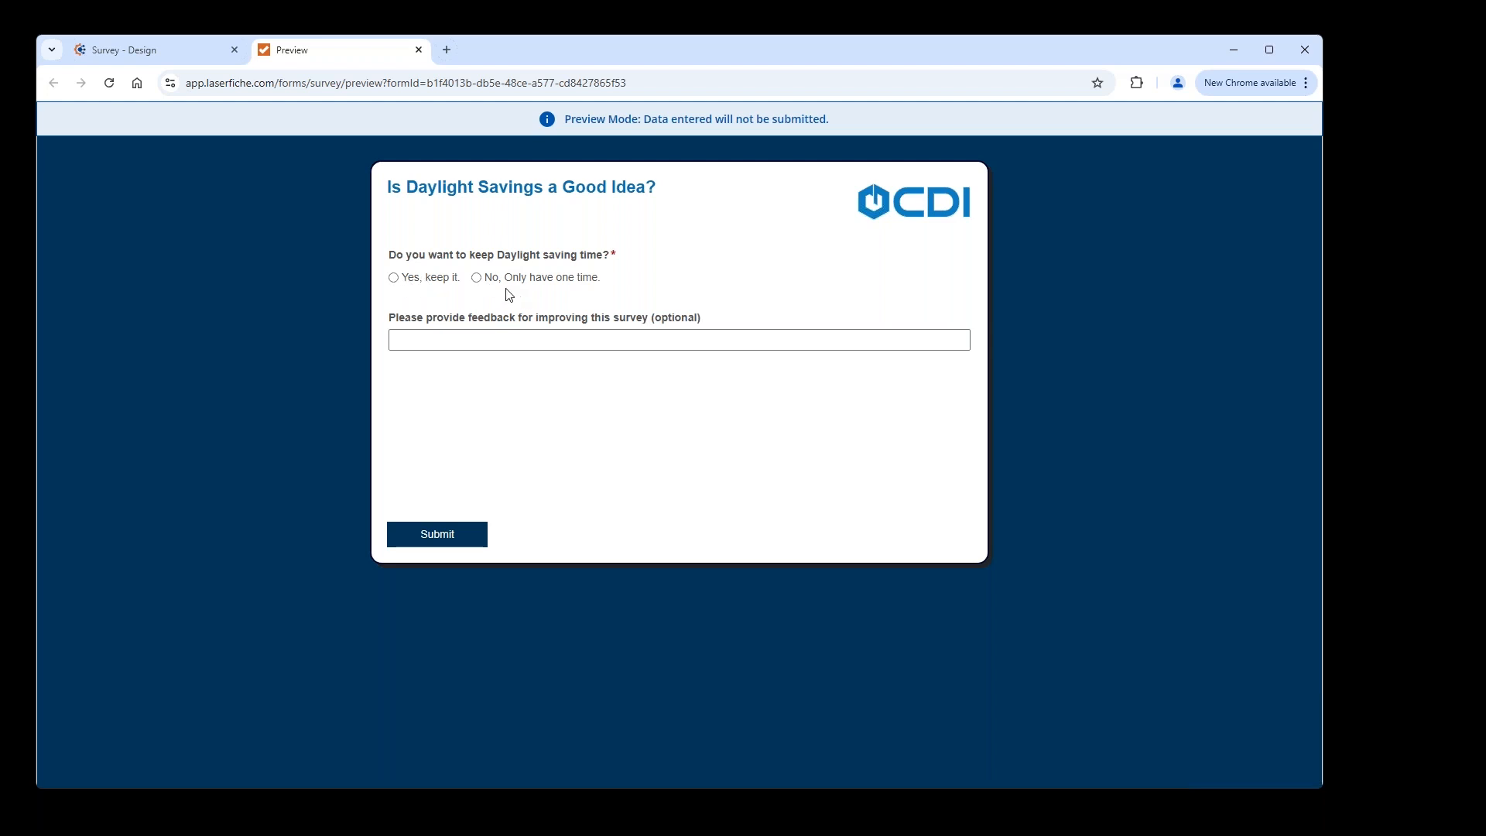
{"action": "left_click", "coordinate": [395, 278]}
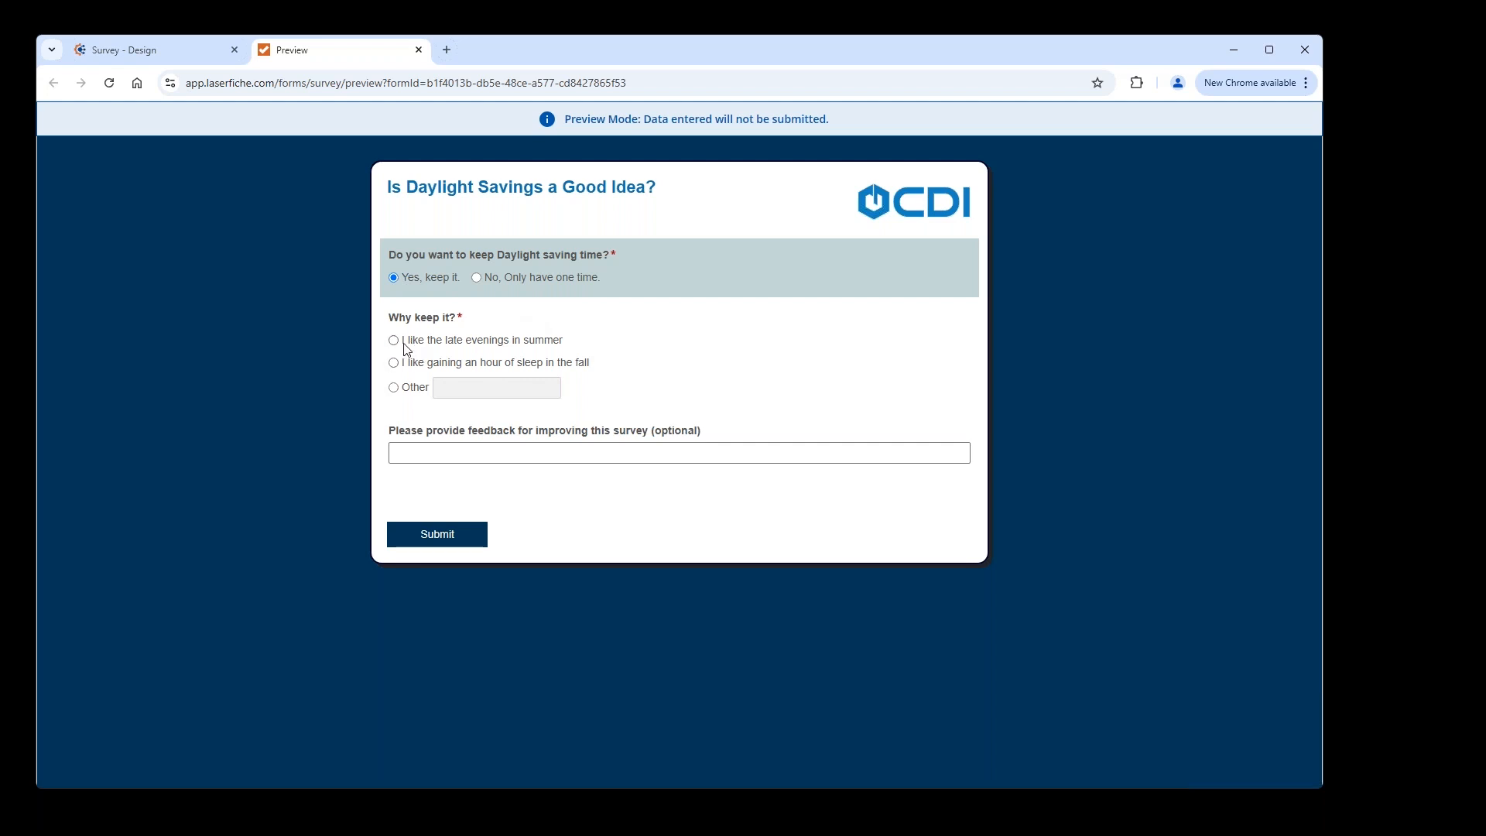
{"action": "left_click", "coordinate": [394, 387]}
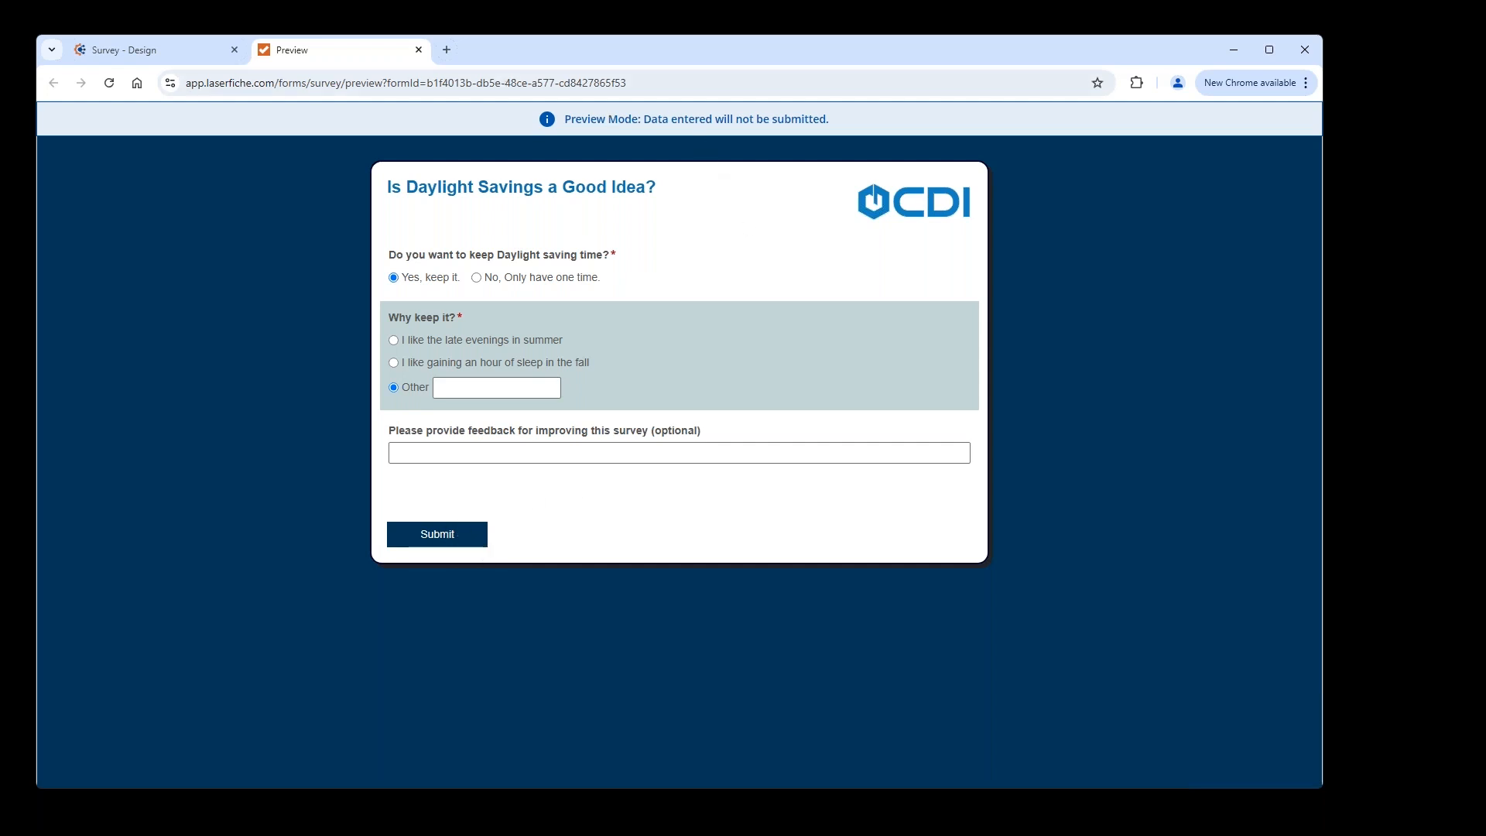
{"action": "left_click", "coordinate": [418, 49]}
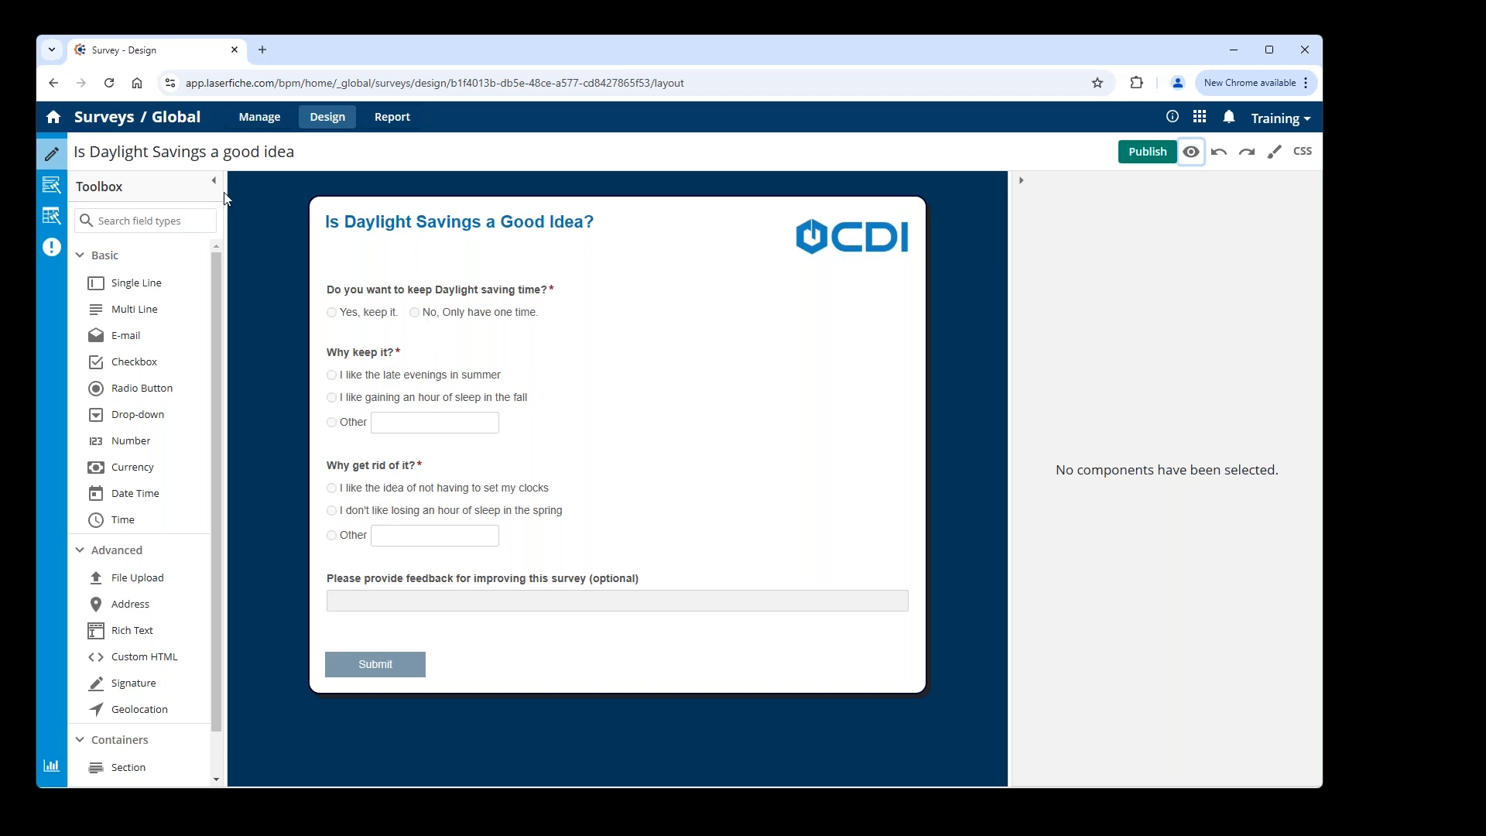
Step: Add a new field rule to the survey and move it to the first position
{"action": "left_click", "coordinate": [53, 192]}
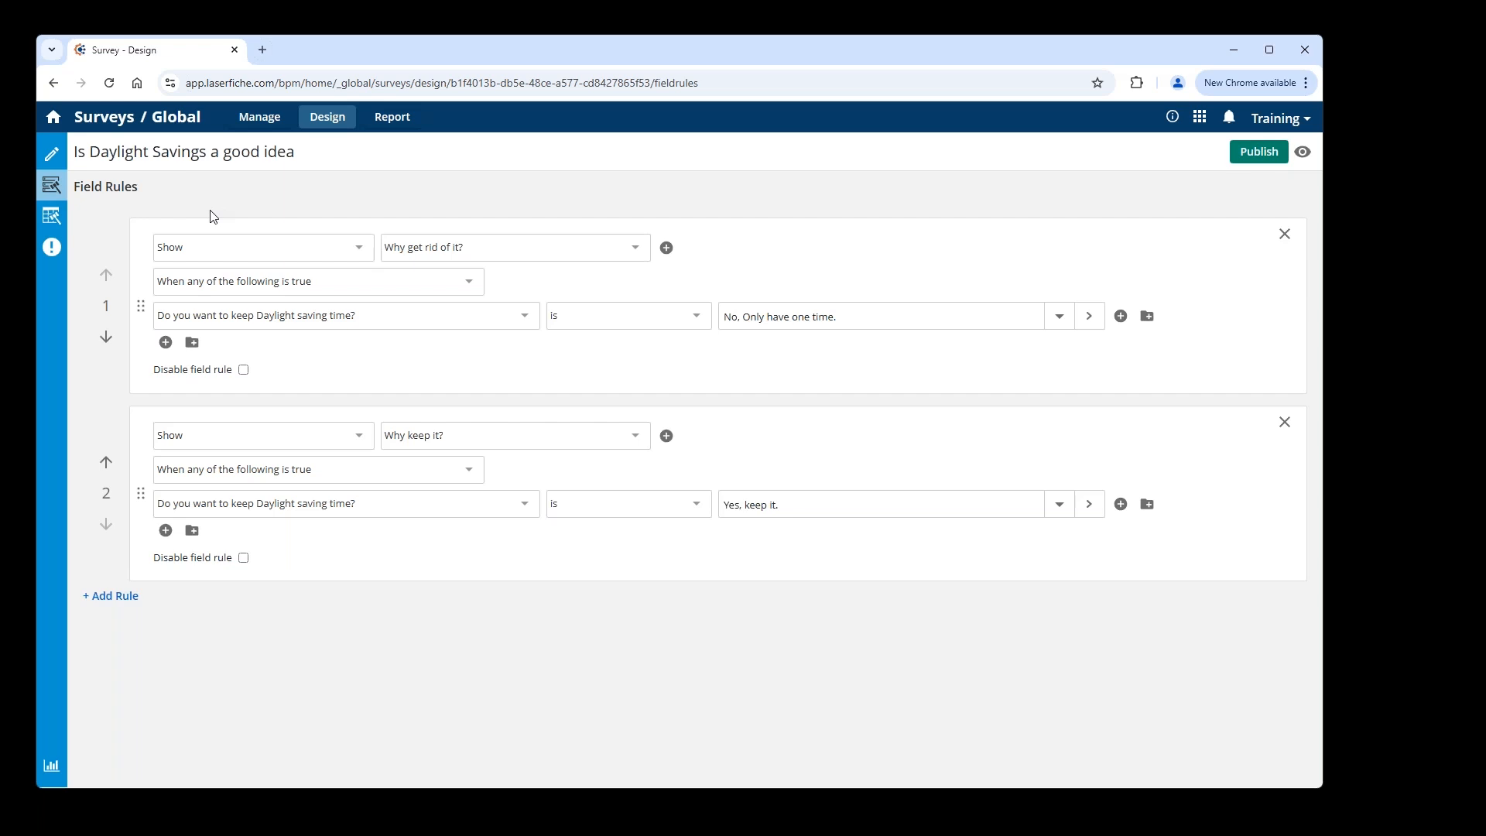
{"action": "left_click", "coordinate": [114, 596]}
{"action": "scroll", "coordinate": [511, 611], "scroll_direction": "down", "scroll_amount": 1}
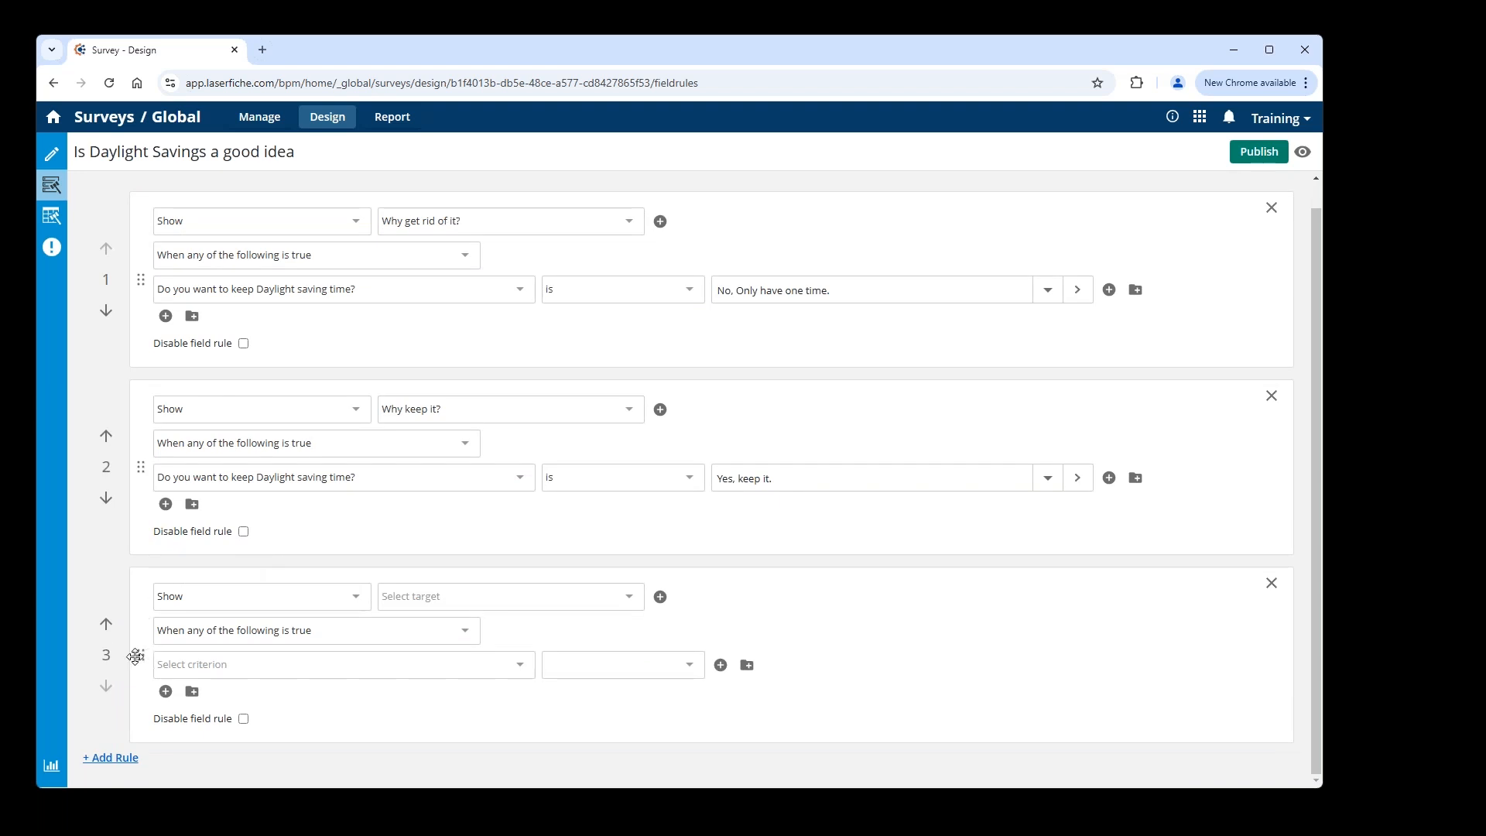
{"action": "left_click_drag", "start_coordinate": [138, 656], "coordinate": [177, 289]}
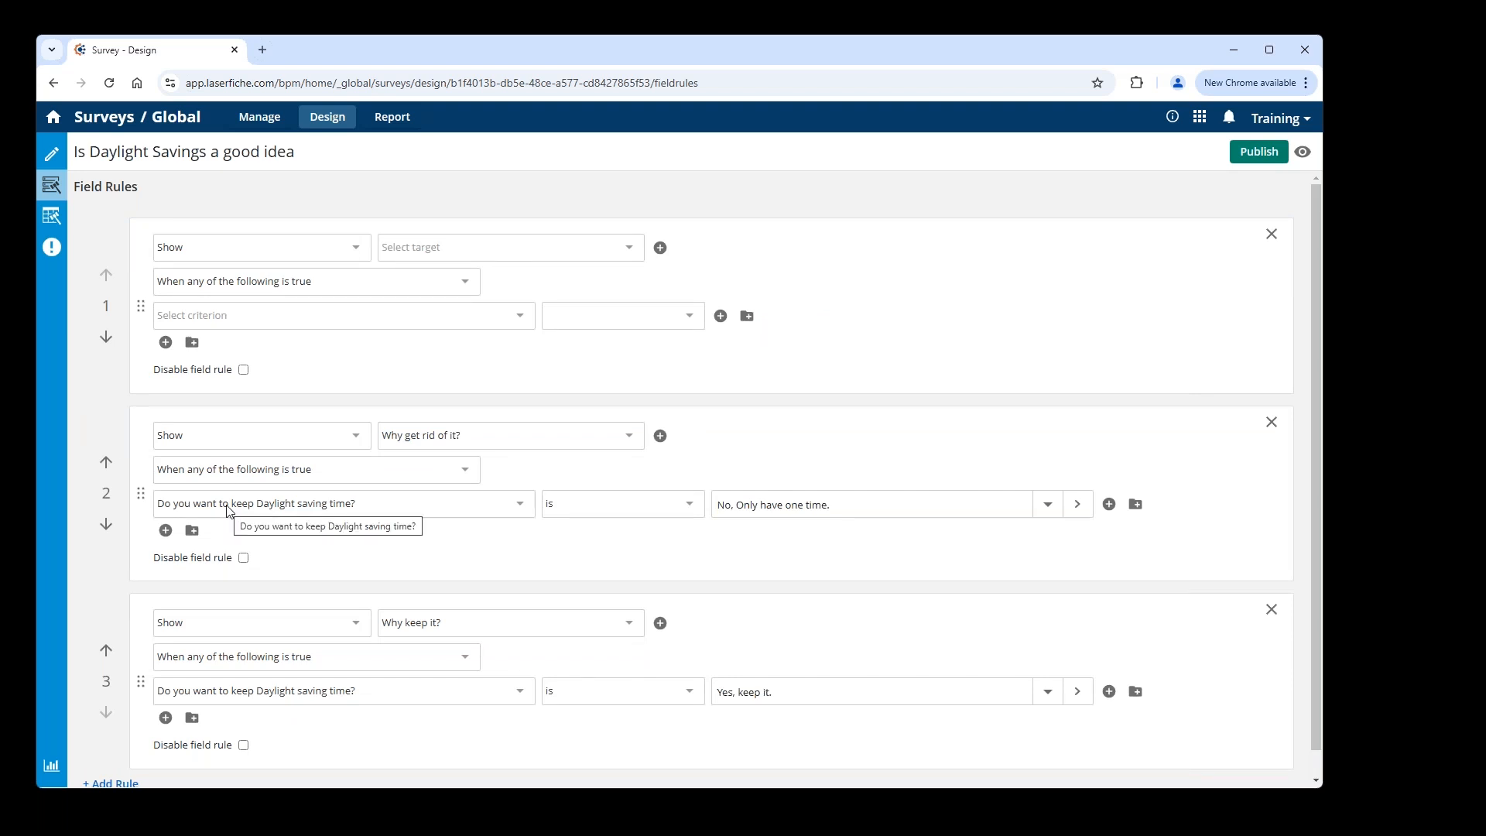
Step: Set the first rule to show "Why keep it?" when "Do you want to keep Daylight saving time?" is "Yes, keep it."
{"action": "left_click", "coordinate": [358, 249]}
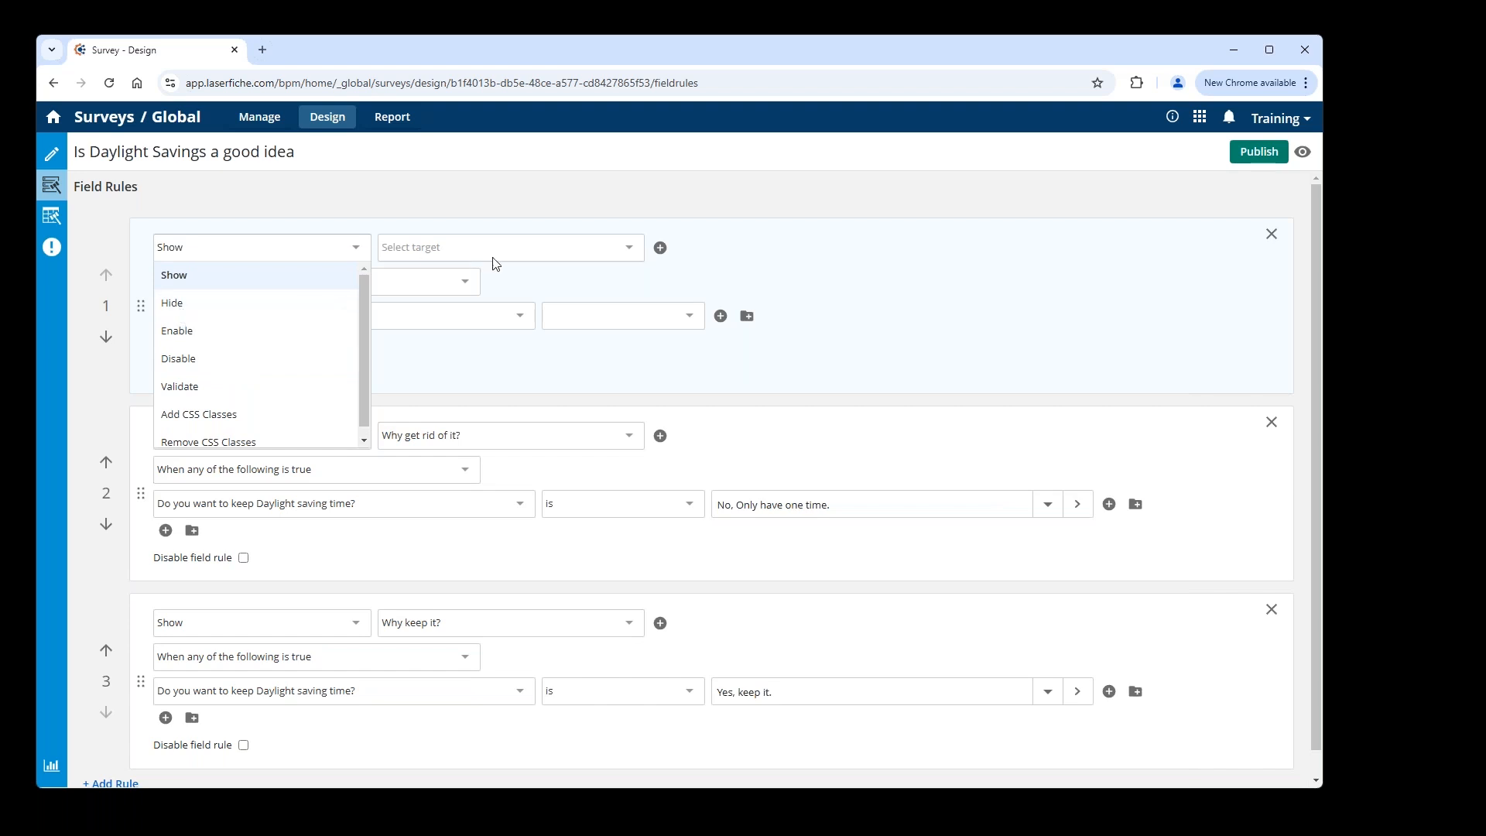
{"action": "left_click", "coordinate": [627, 249]}
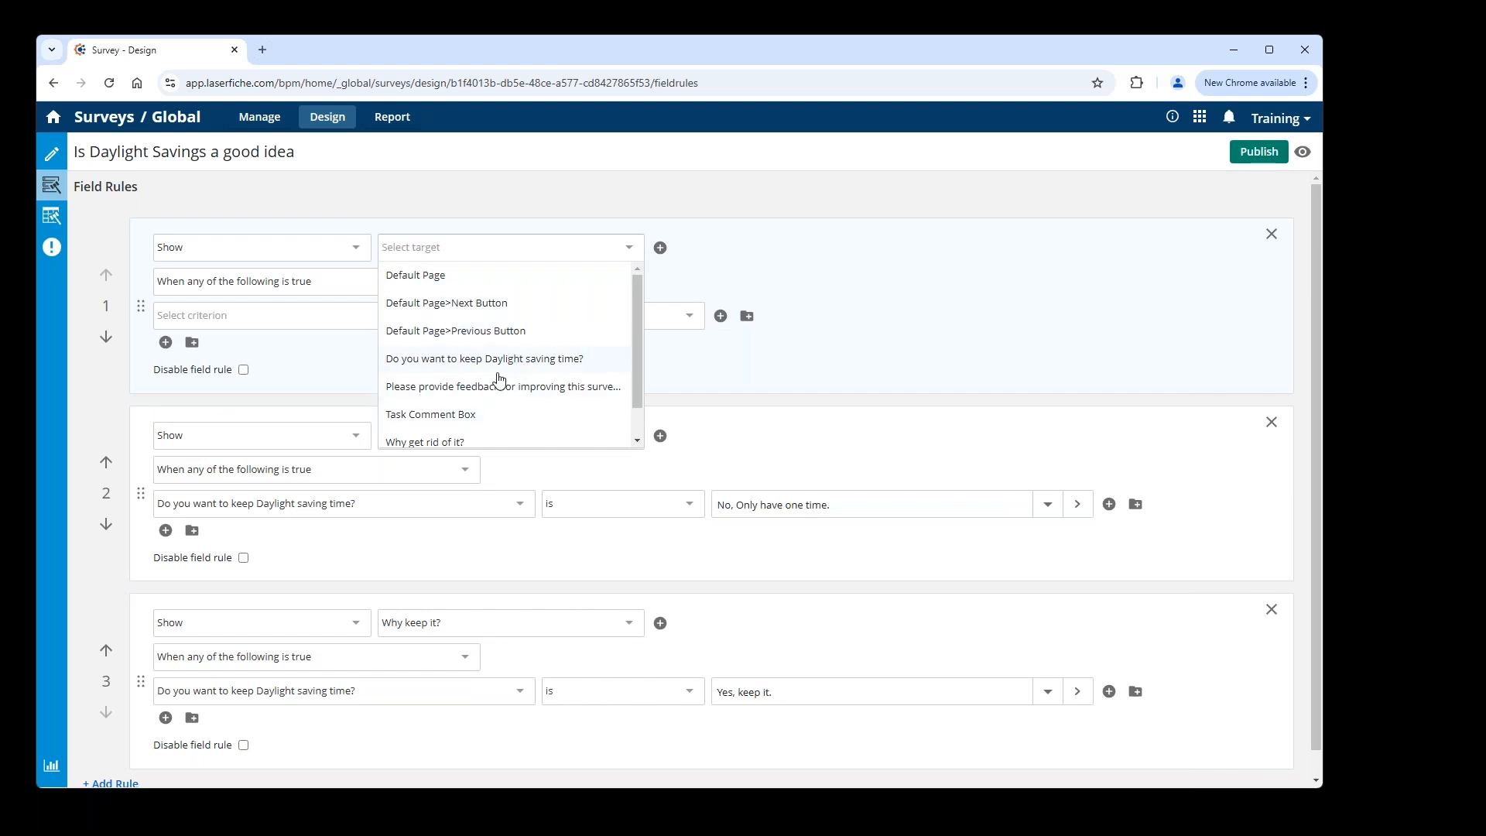
{"action": "scroll", "coordinate": [496, 379], "scroll_direction": "down", "scroll_amount": 1}
{"action": "left_click", "coordinate": [441, 434]}
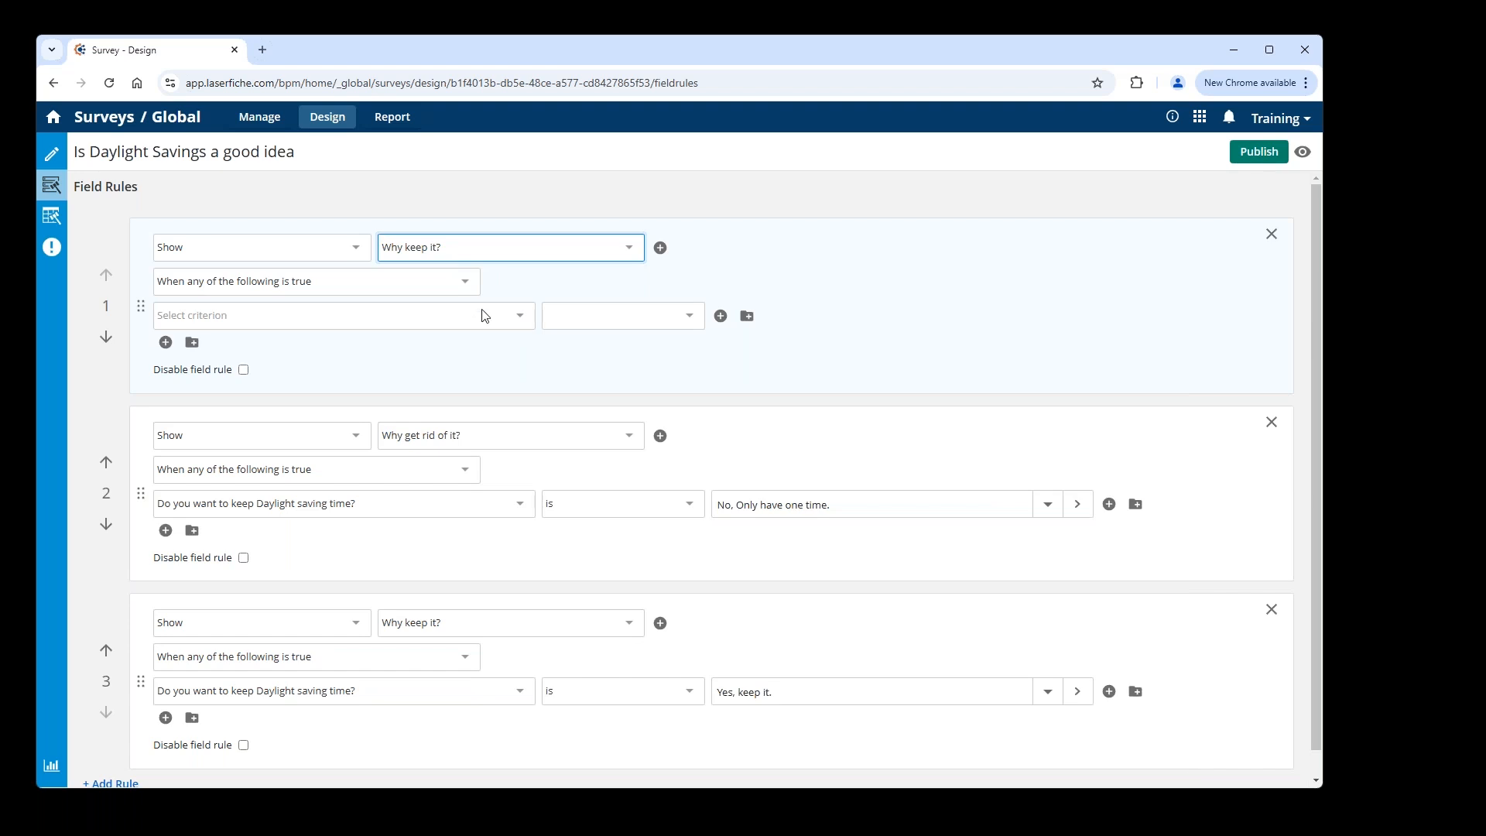
{"action": "left_click", "coordinate": [523, 319]}
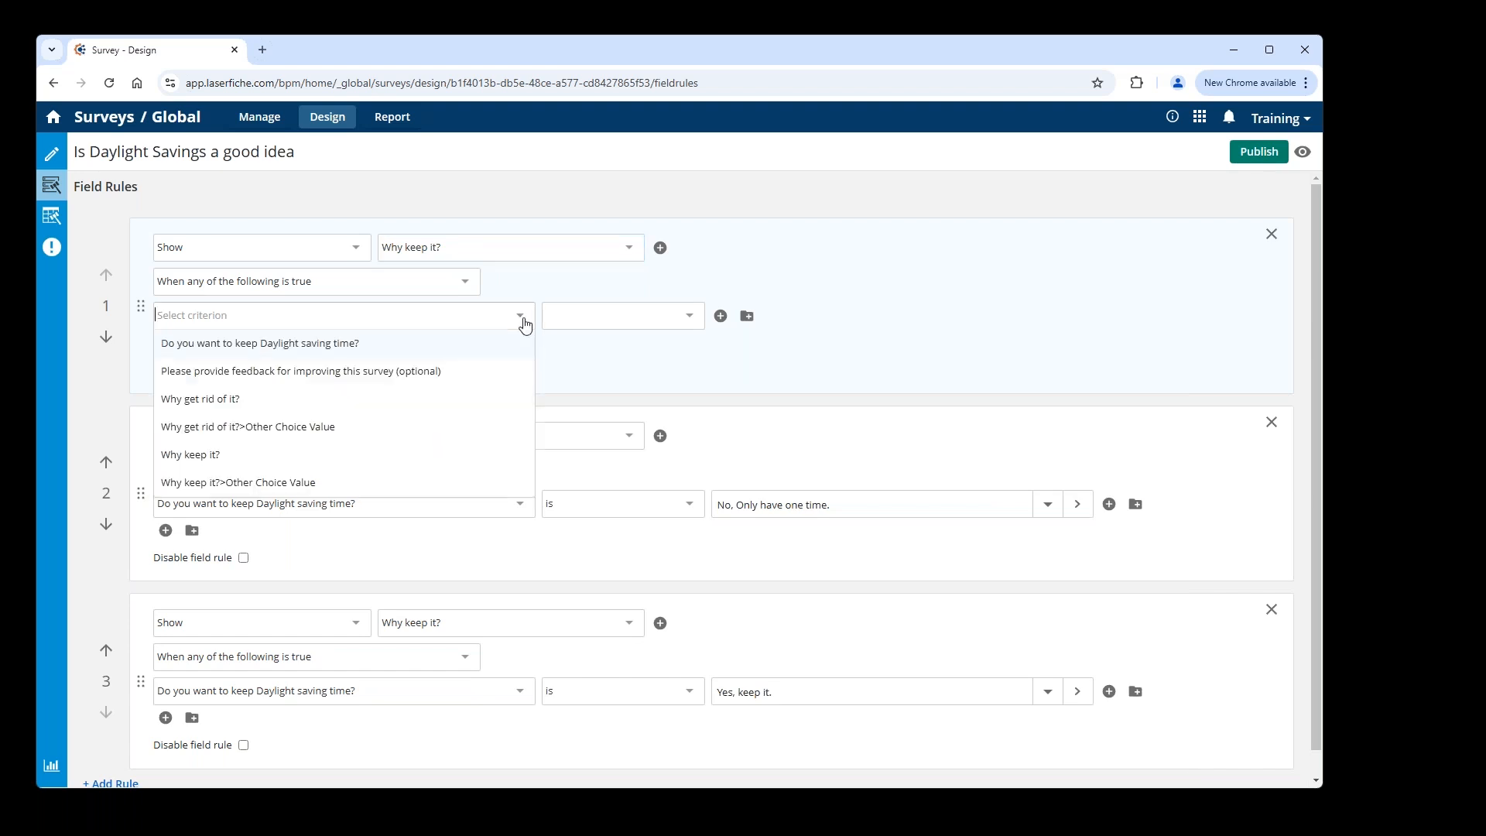
{"action": "left_click", "coordinate": [293, 344]}
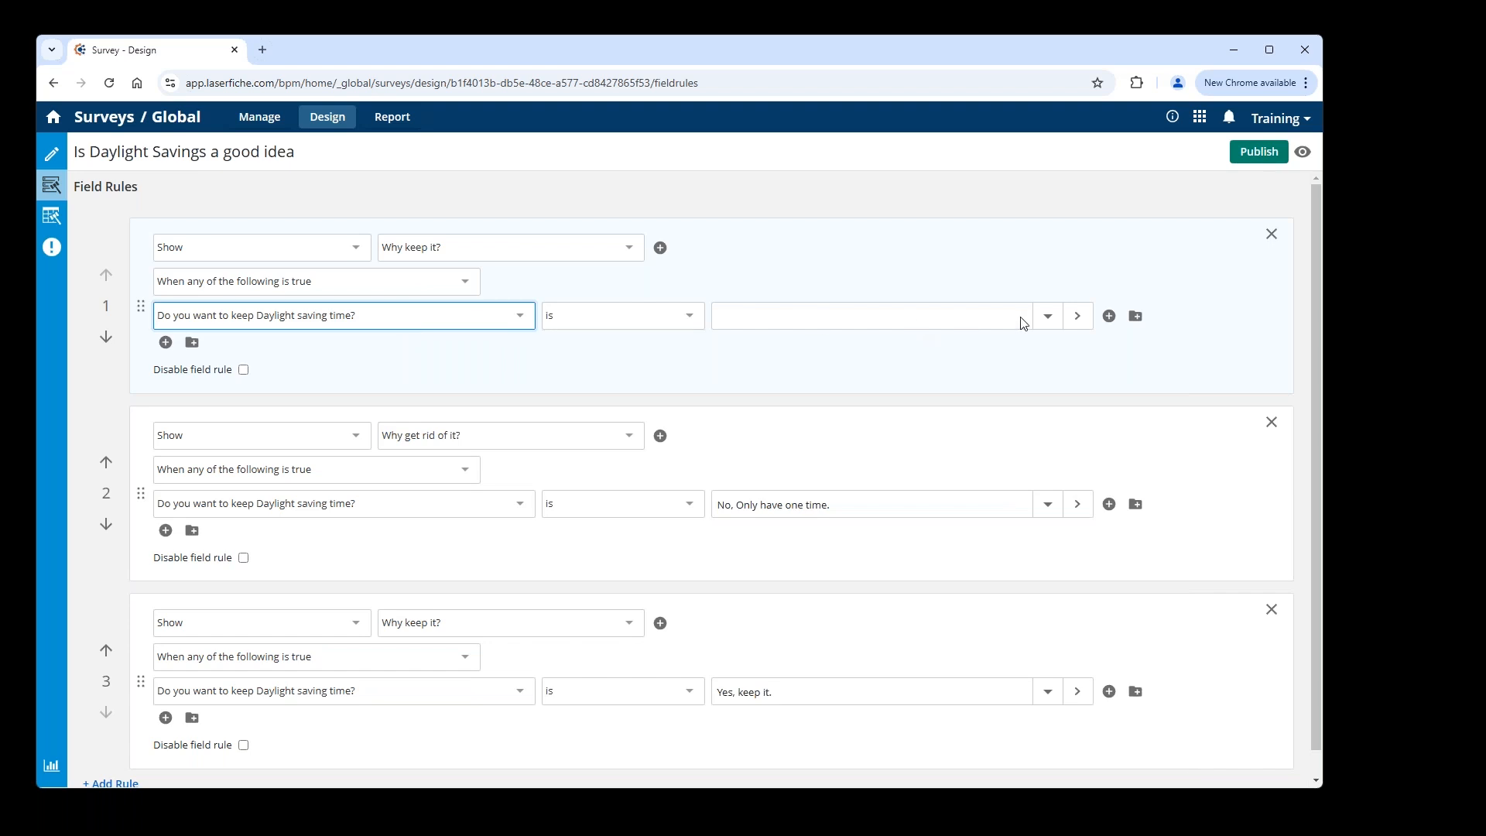
{"action": "left_click", "coordinate": [1047, 316]}
{"action": "left_click", "coordinate": [761, 350]}
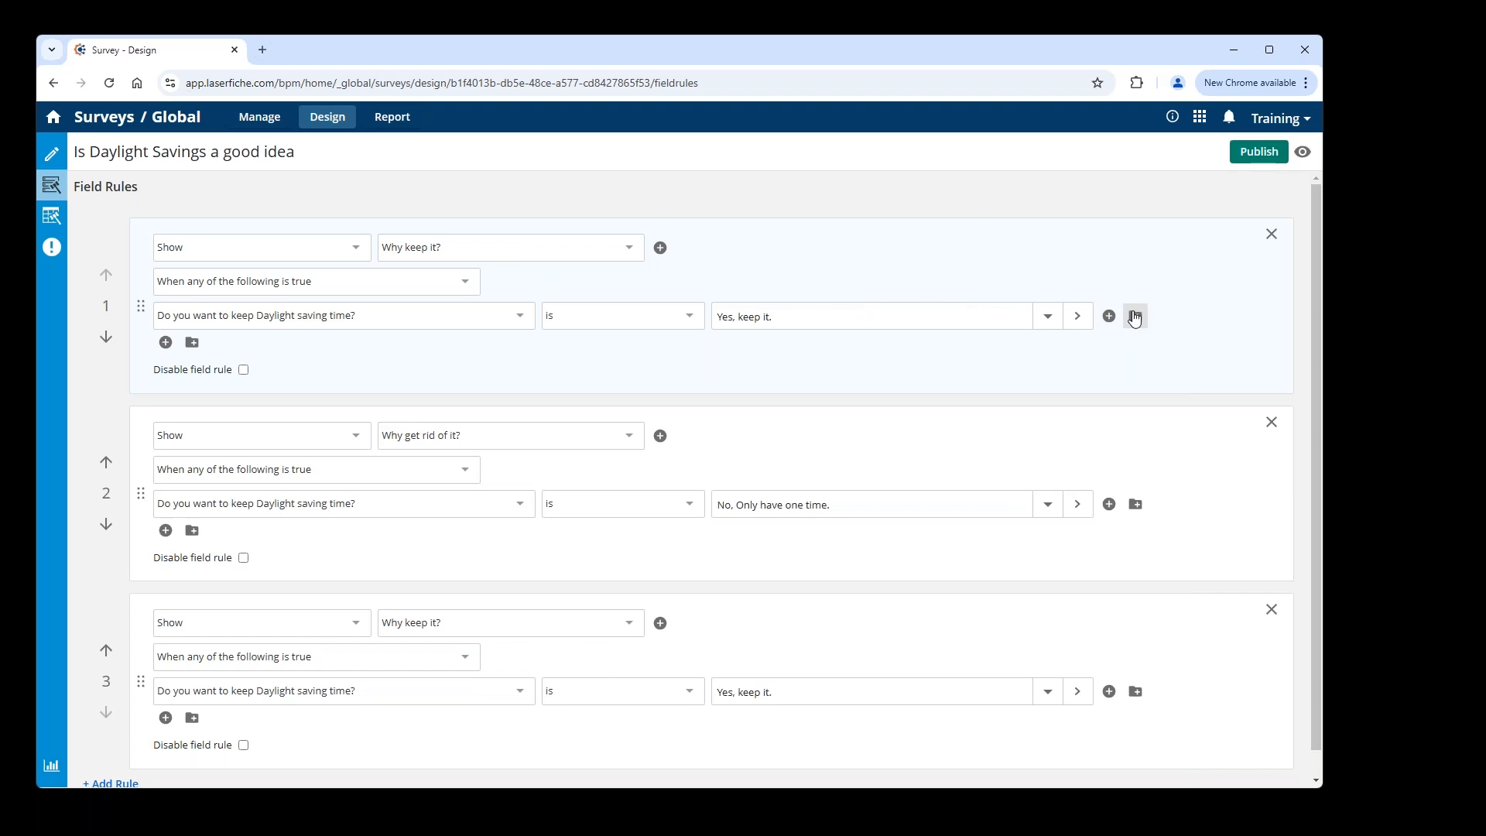
Step: Add three blank criteria to the first field rule and remove them again
{"action": "left_click", "coordinate": [1108, 316]}
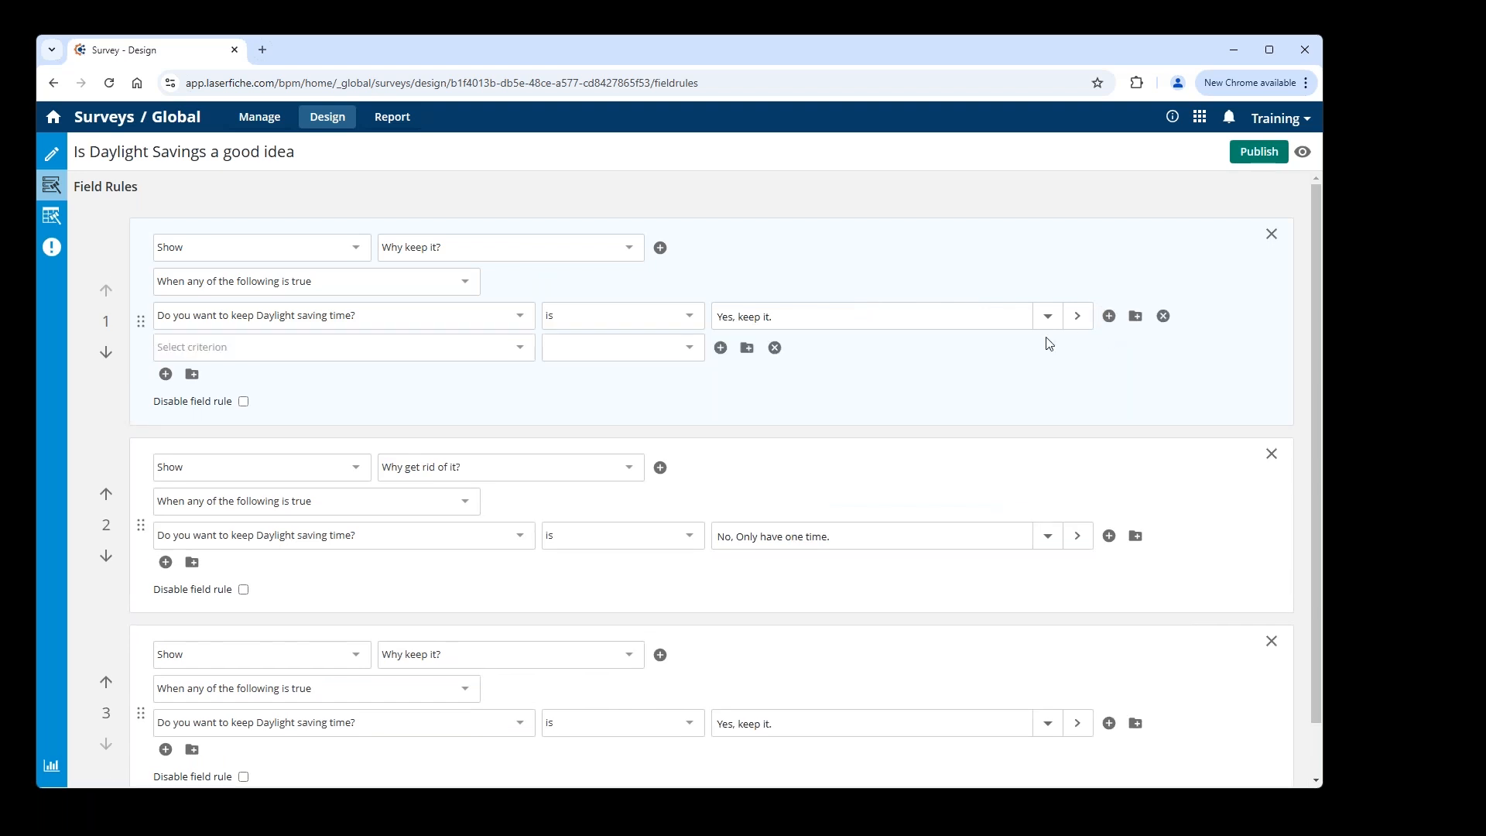
{"action": "left_click", "coordinate": [721, 347]}
{"action": "left_click", "coordinate": [720, 379]}
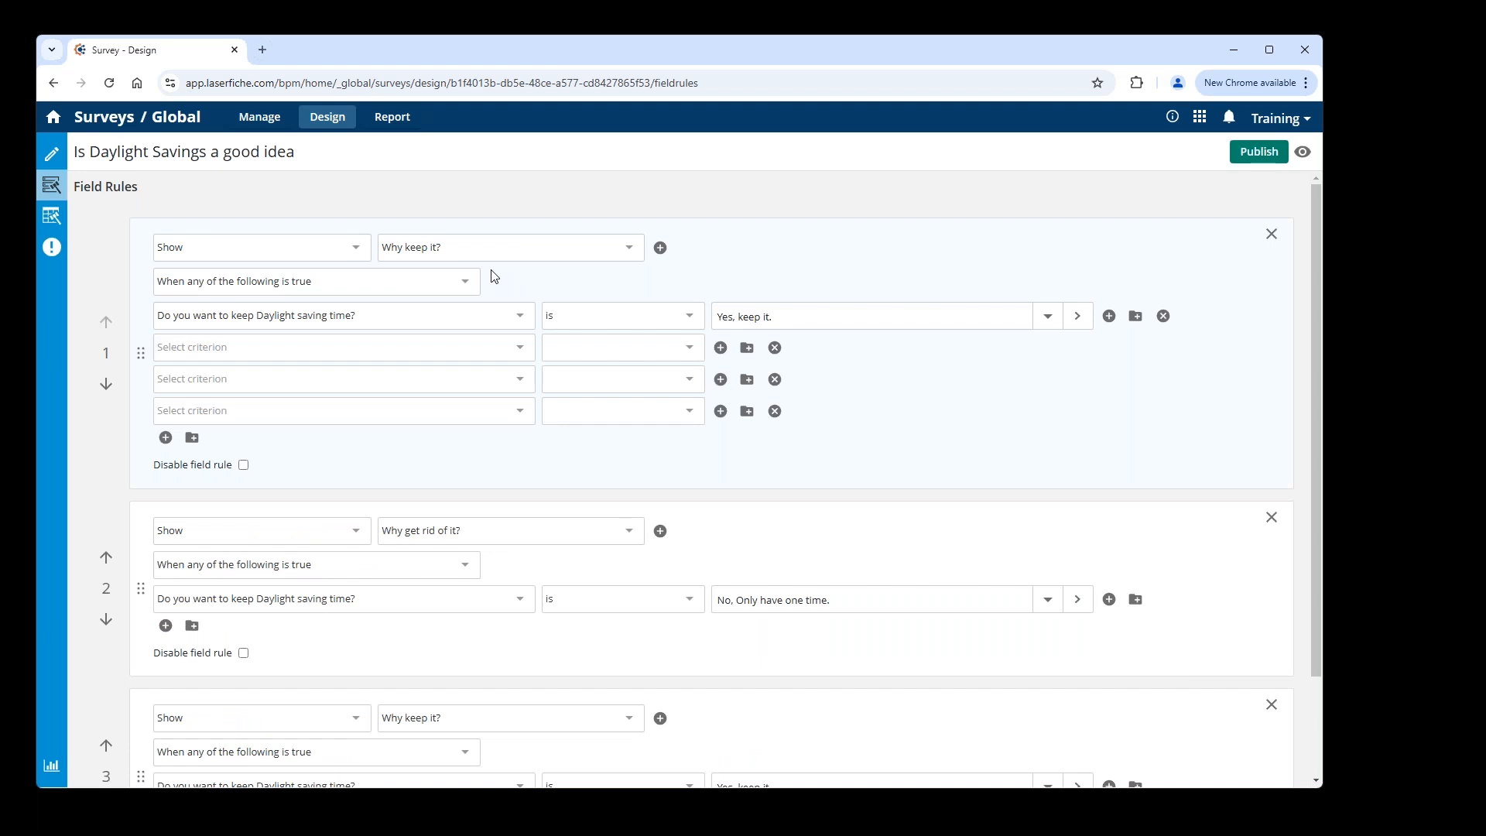
{"action": "left_click", "coordinate": [774, 347]}
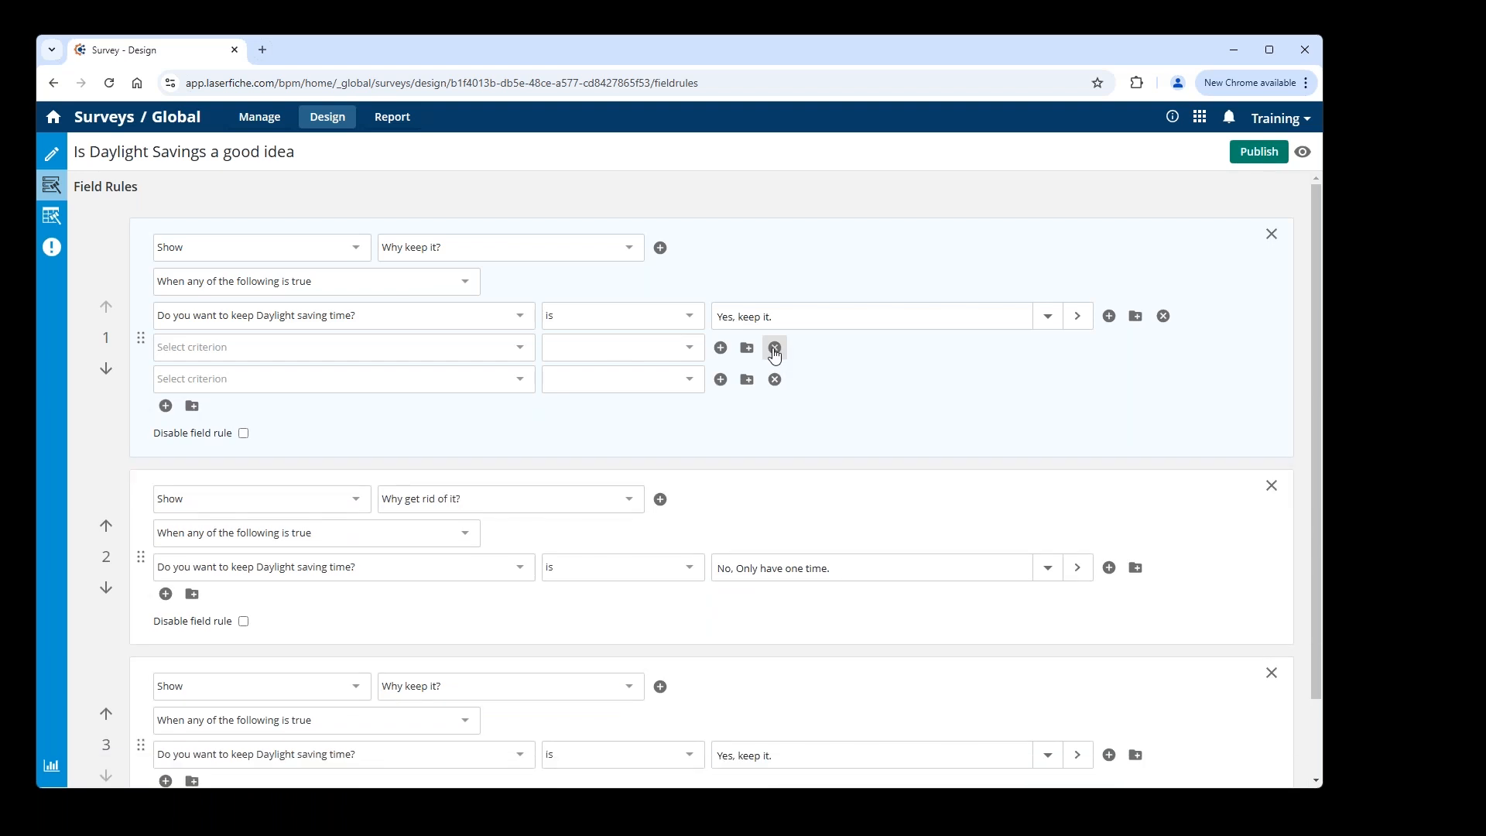
{"action": "left_click", "coordinate": [775, 347]}
{"action": "left_click", "coordinate": [775, 348]}
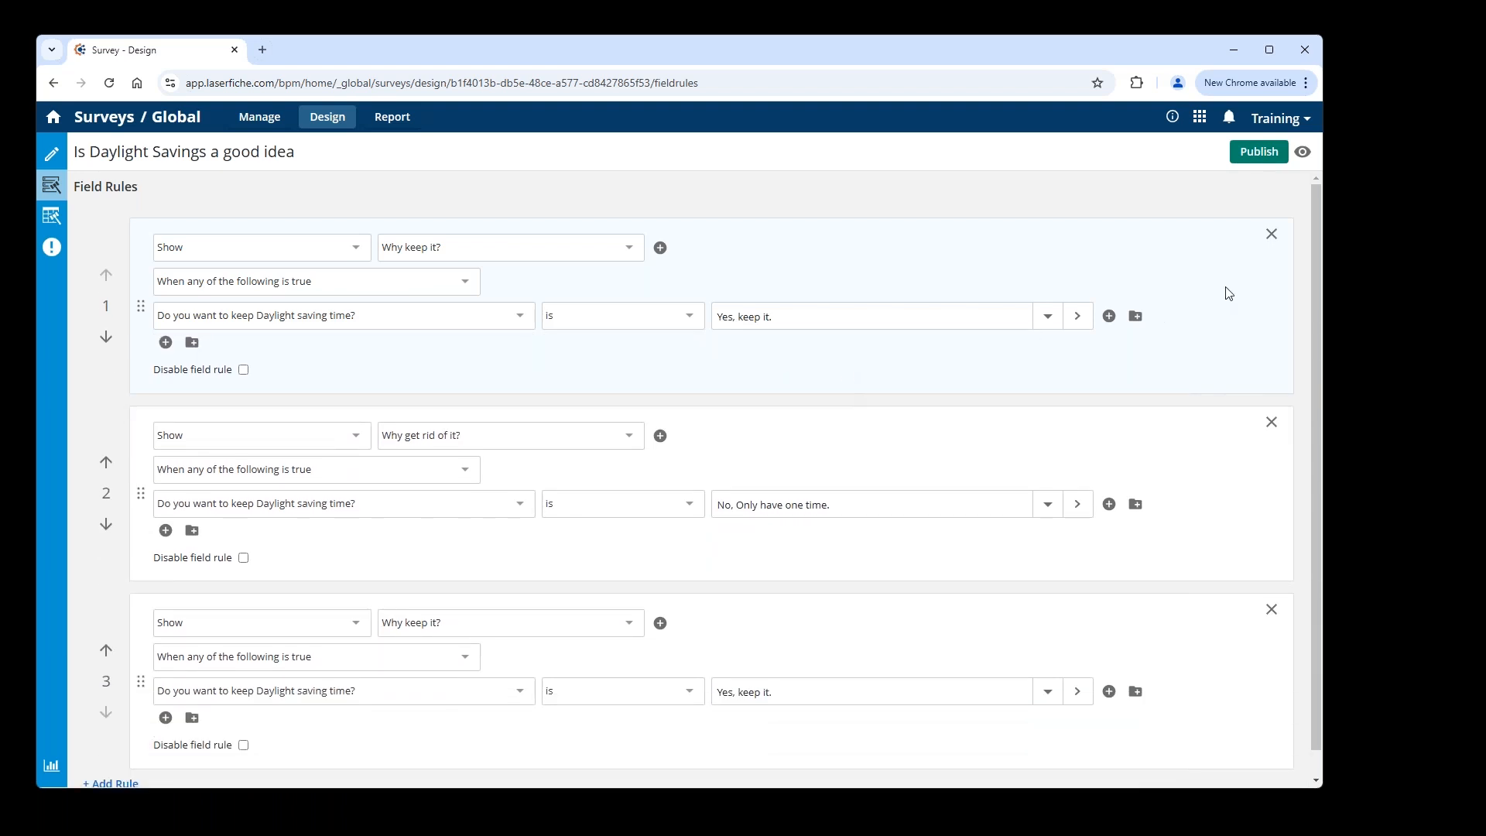
Step: Delete the first field rule and move the "Why keep it?" rule above the "Why get rid of it?" rule
{"action": "left_click", "coordinate": [1271, 235]}
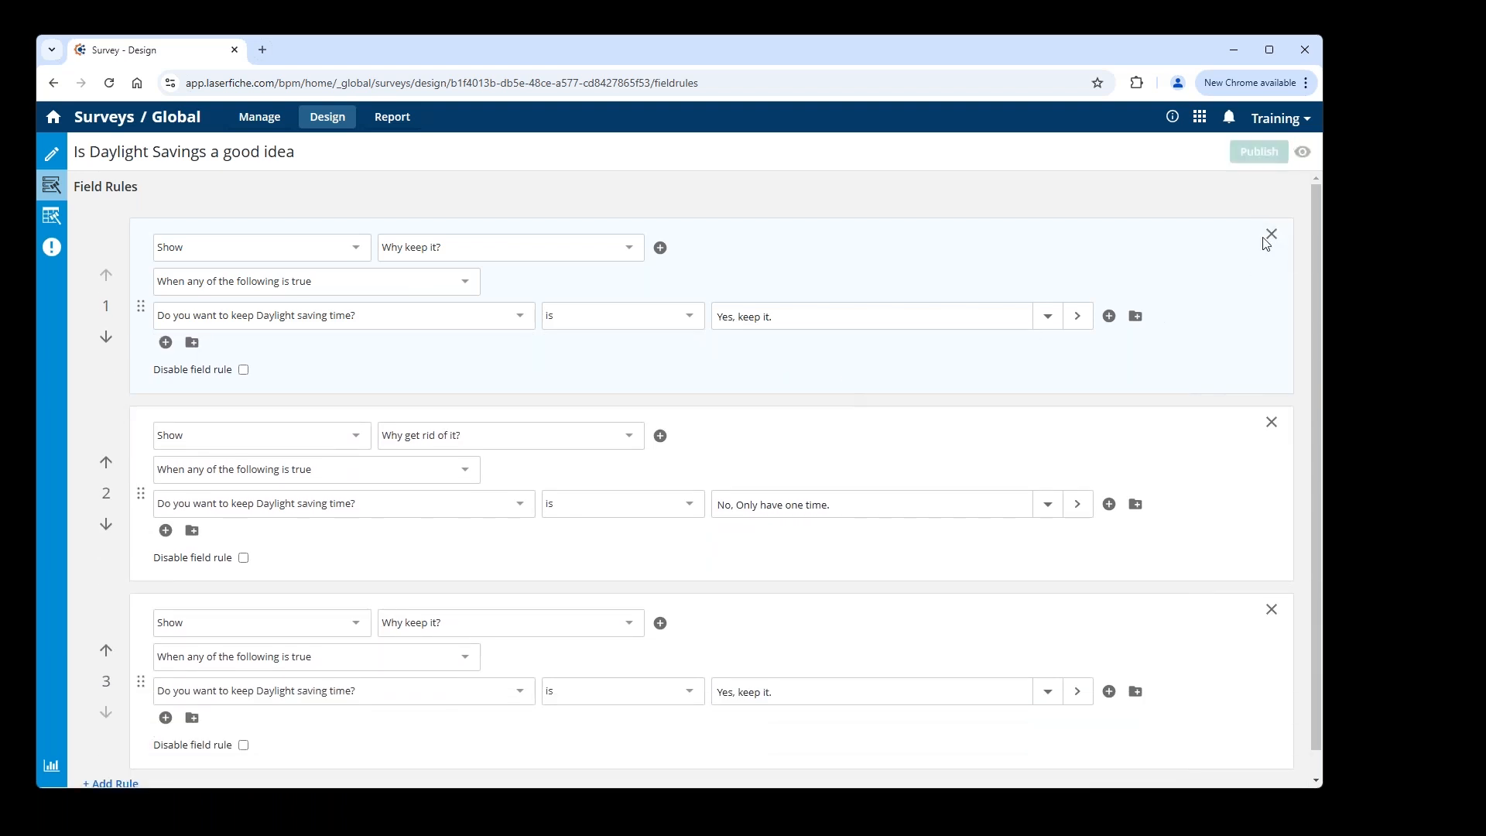
{"action": "left_click", "coordinate": [743, 229]}
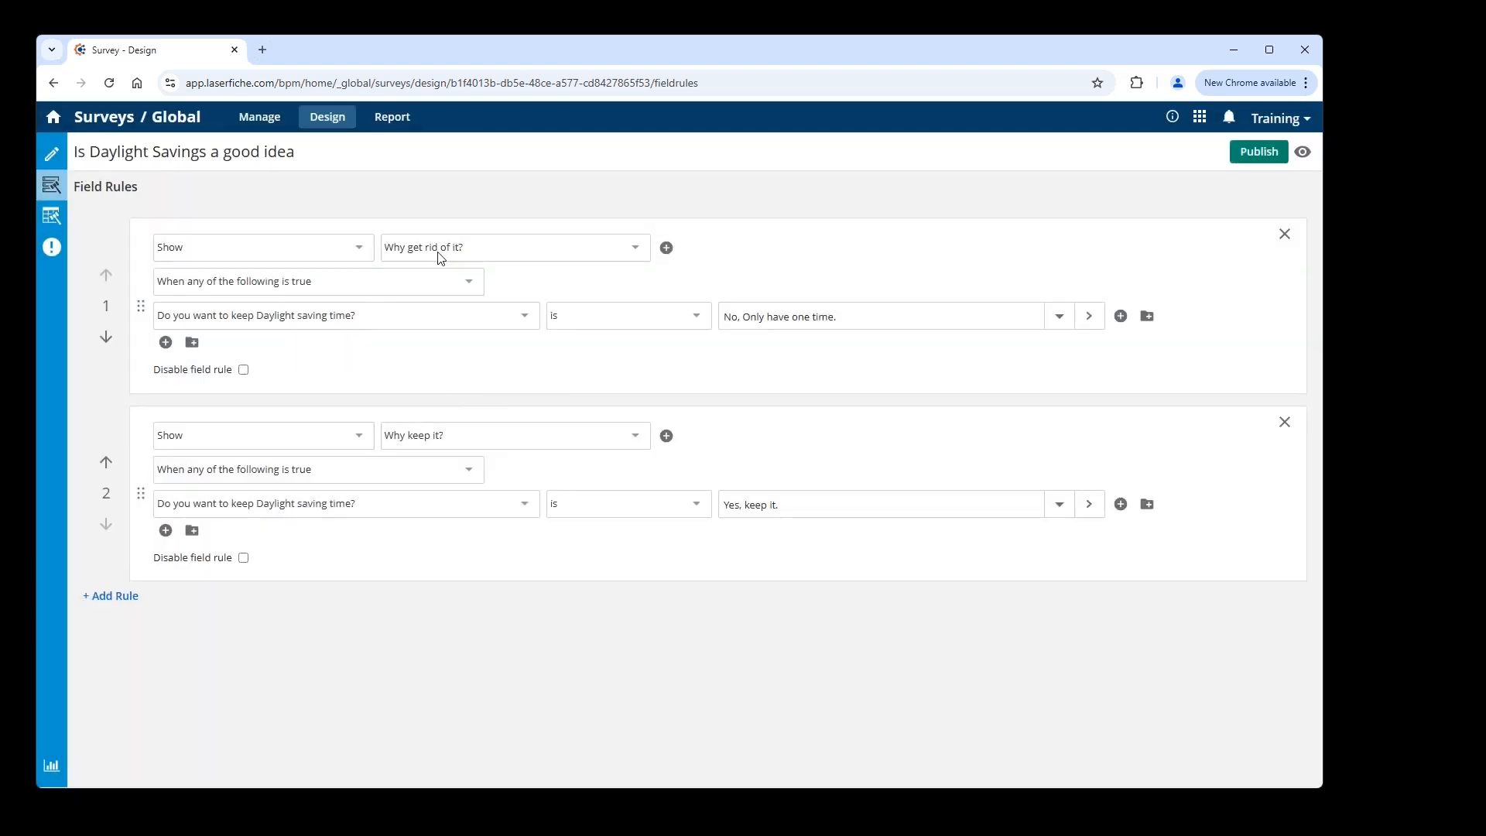
{"action": "left_click", "coordinate": [106, 463]}
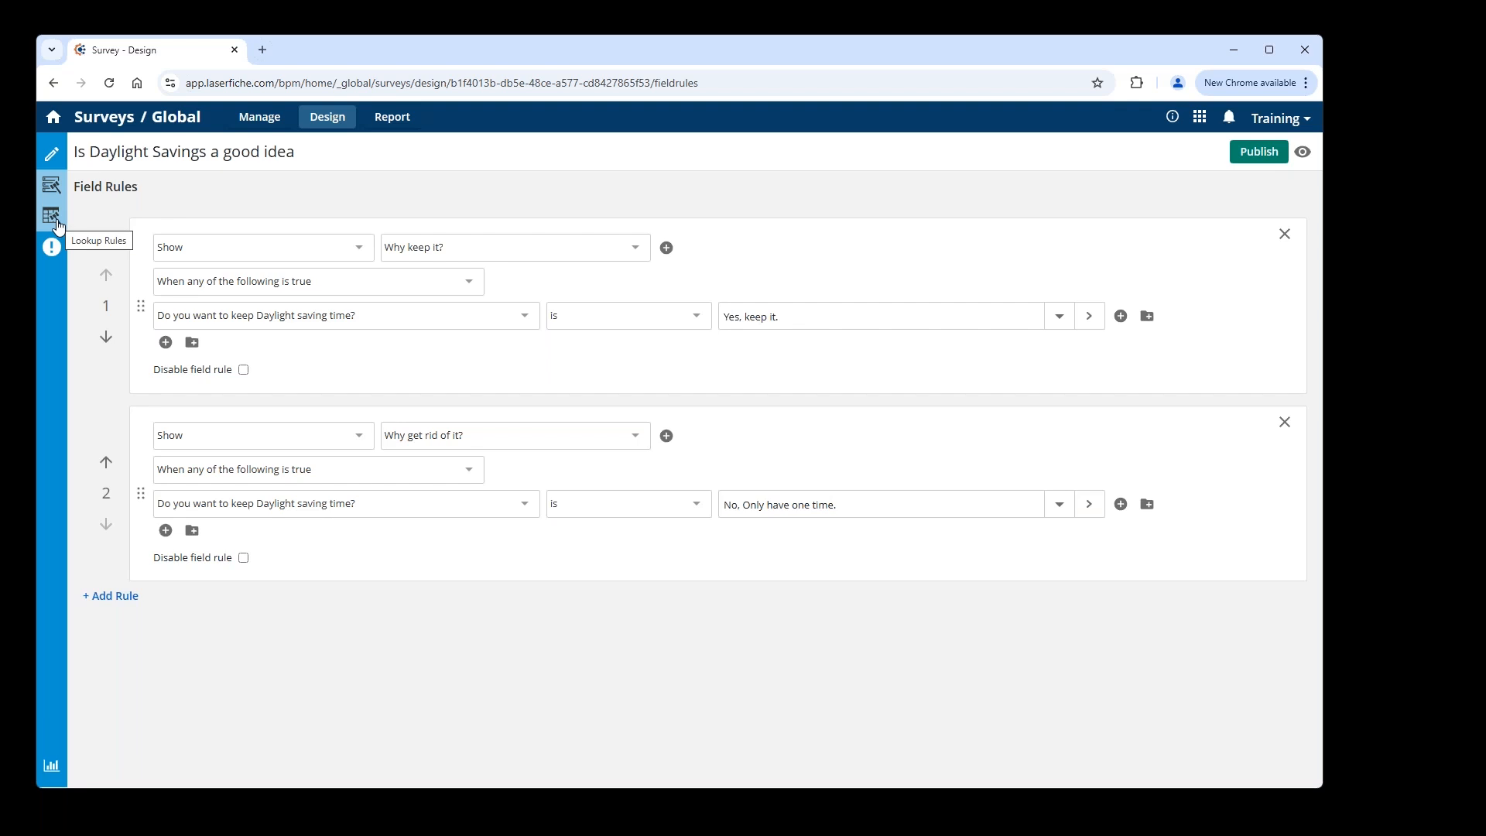
Step: Discard the unsaved field rule changes and open the survey's custom error messages
{"action": "left_click", "coordinate": [53, 217]}
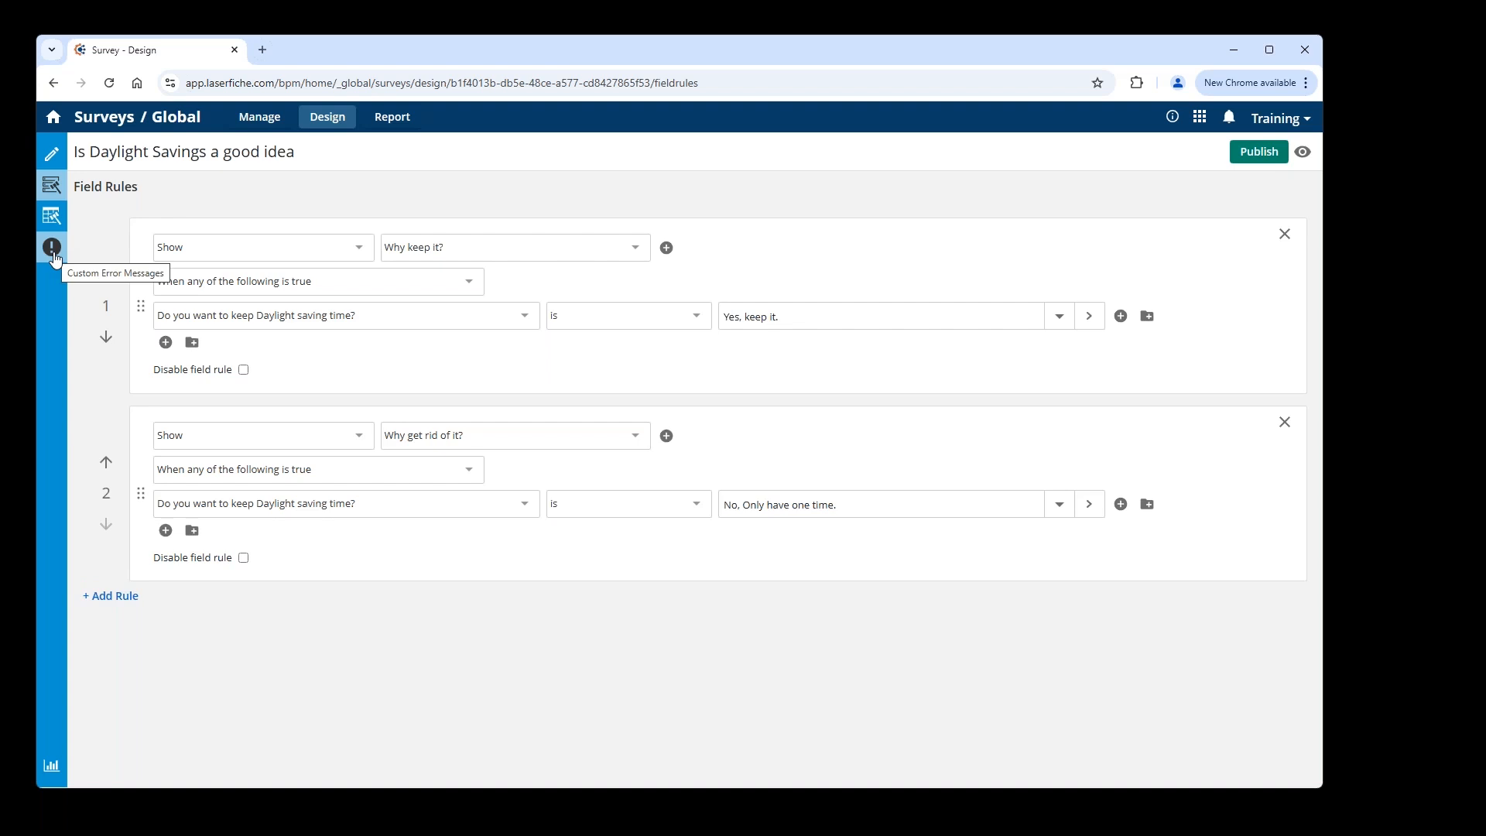
{"action": "left_click", "coordinate": [53, 254]}
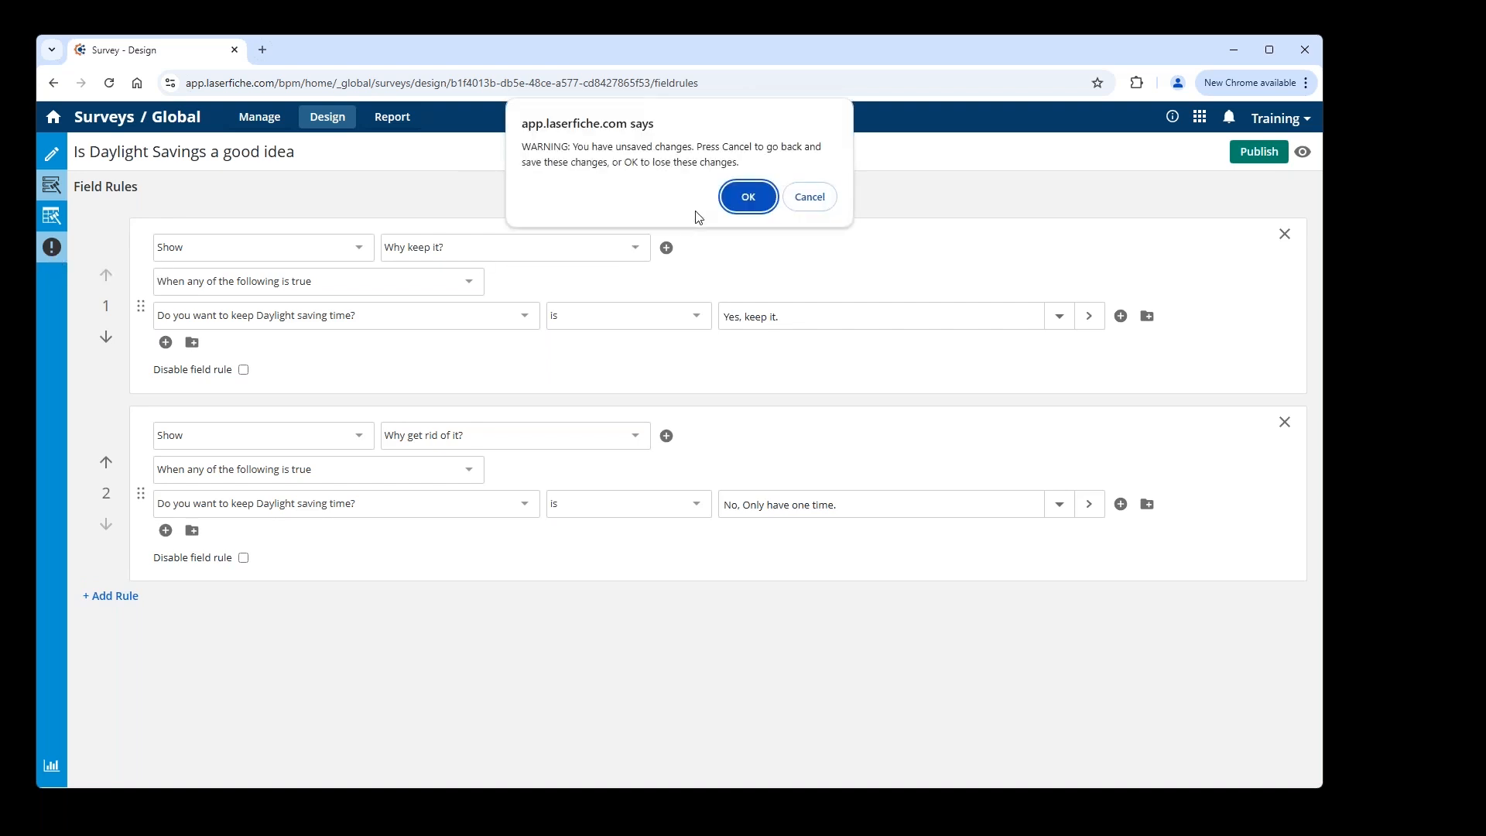
{"action": "left_click", "coordinate": [809, 198]}
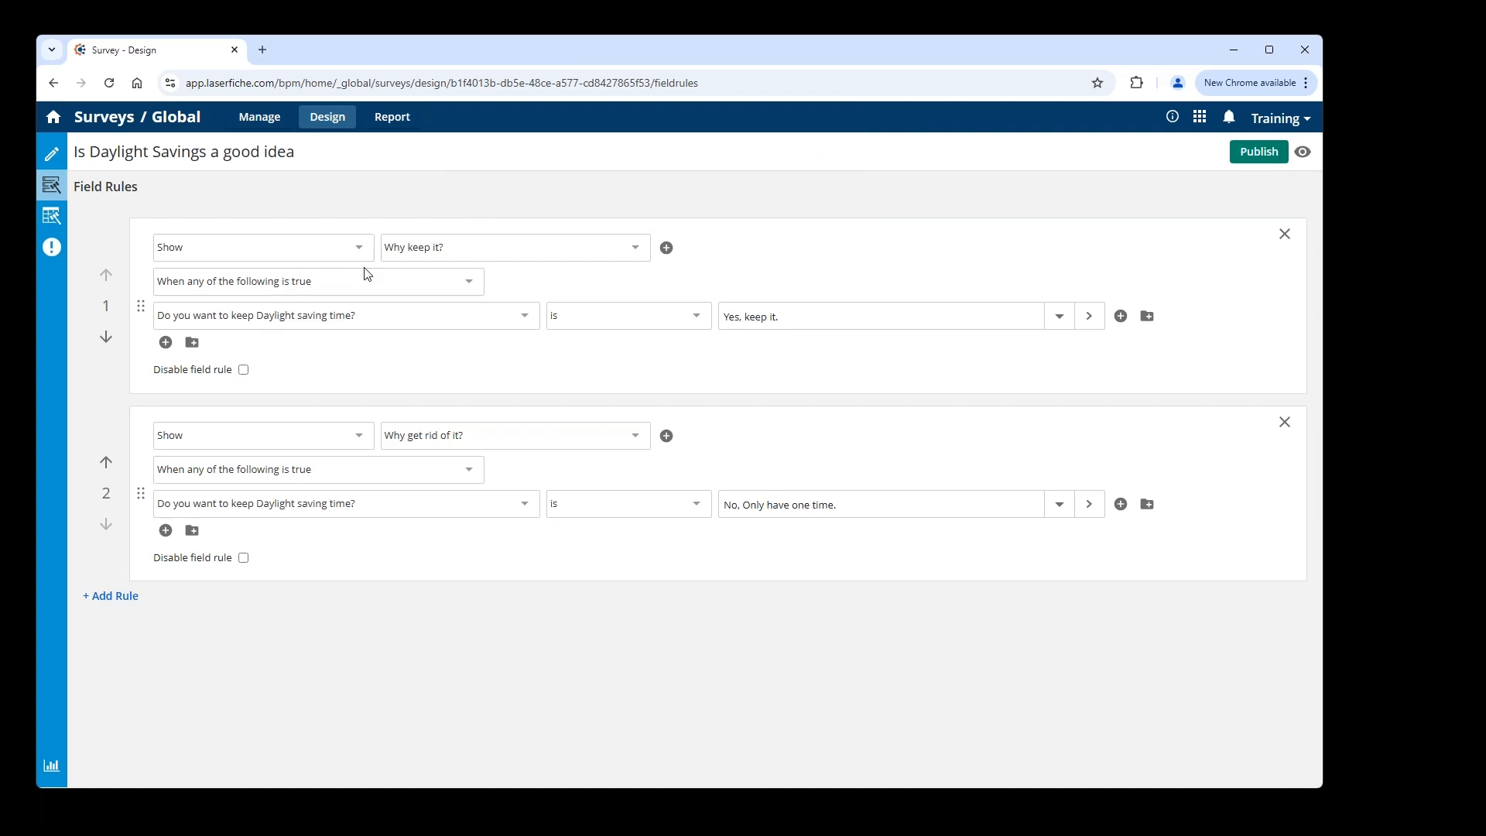
{"action": "left_click", "coordinate": [52, 247]}
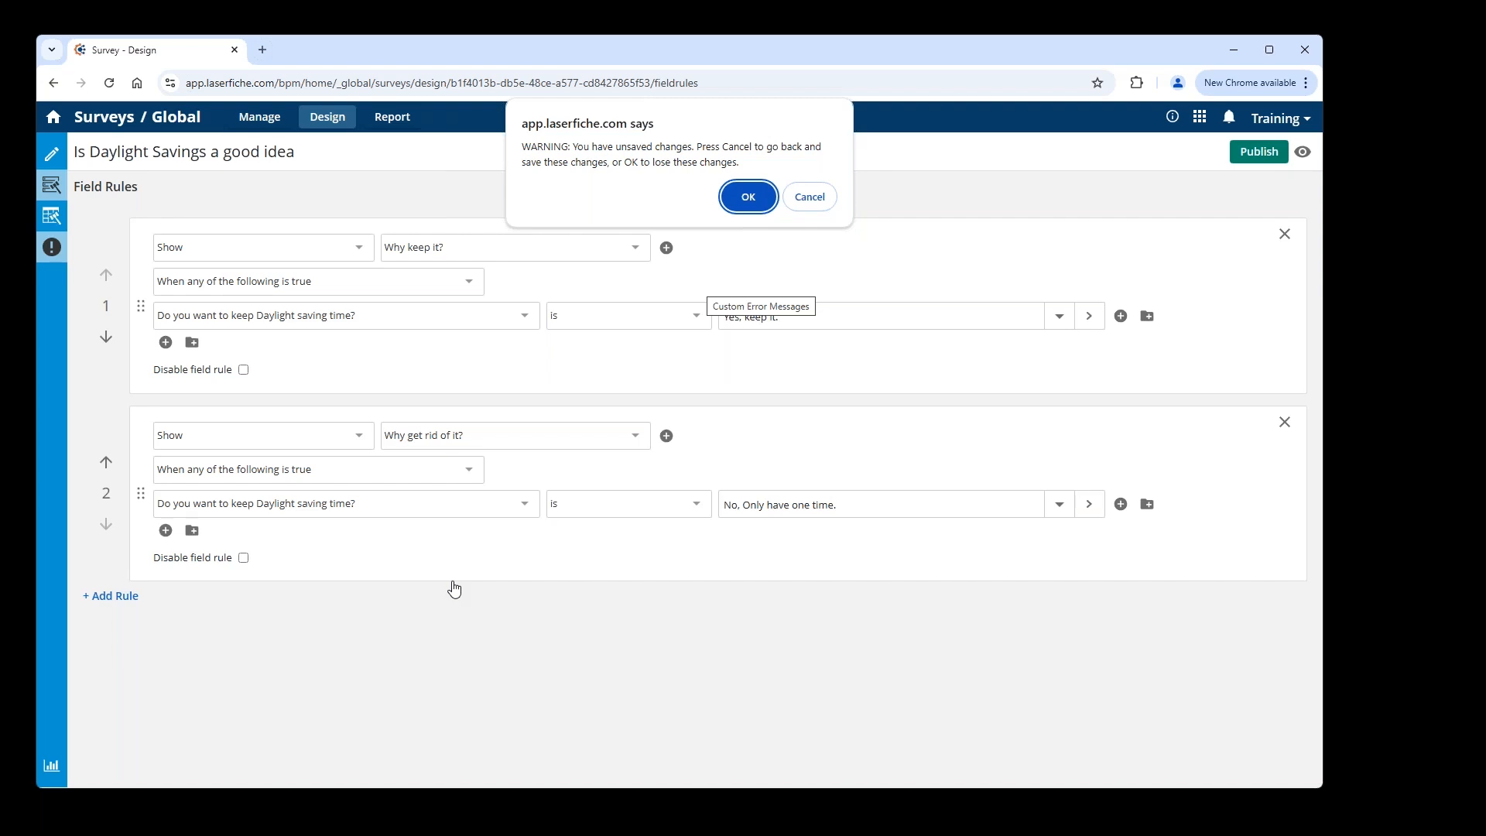
{"action": "left_click", "coordinate": [747, 203]}
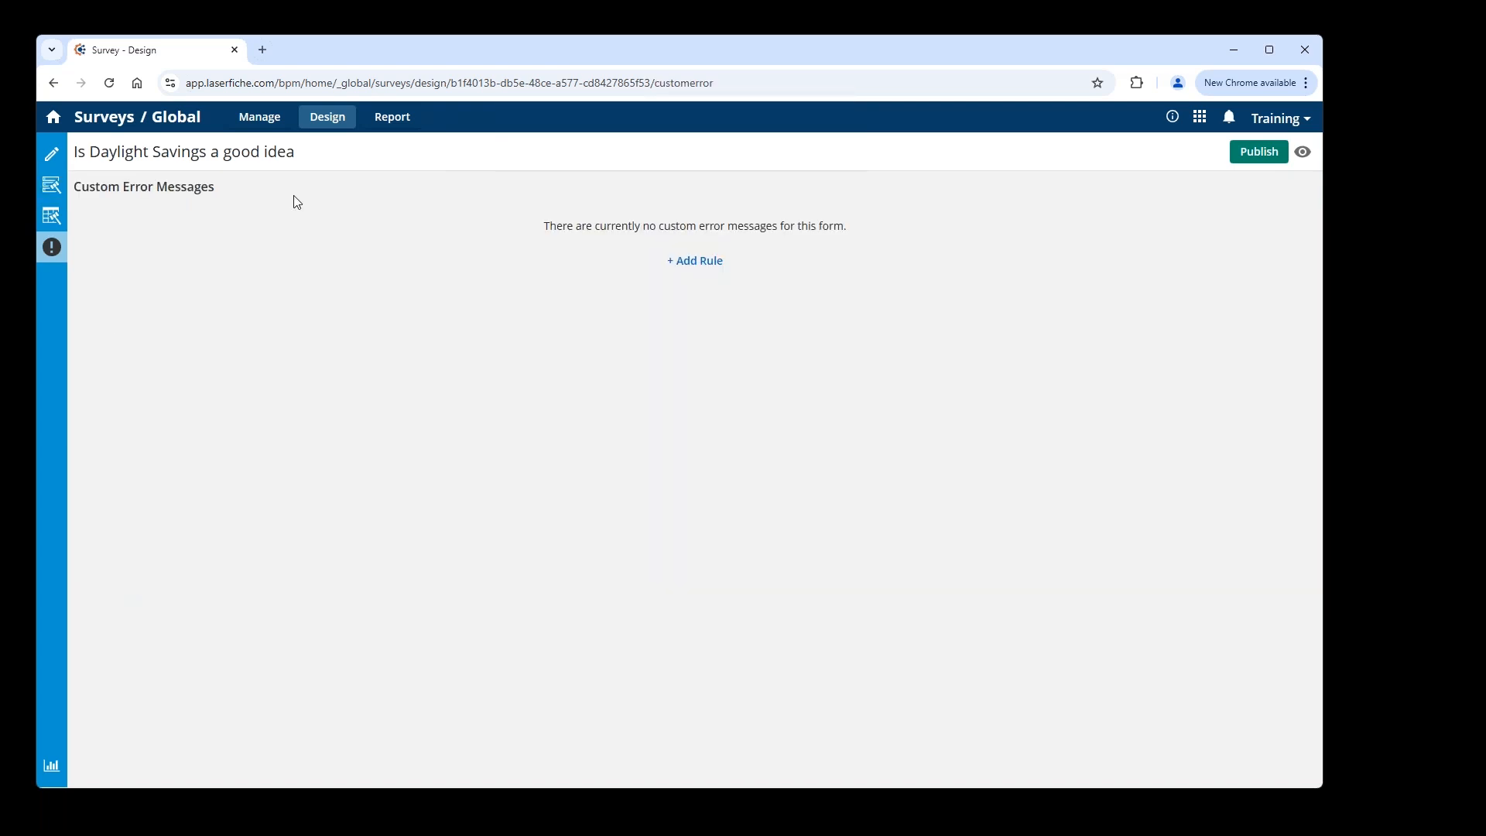
Step: Add an error message rule for the individual field "Do you want to keep Daylight saving time?" with the condition "required field not filled"
{"action": "left_click", "coordinate": [695, 261]}
{"action": "left_click", "coordinate": [469, 249]}
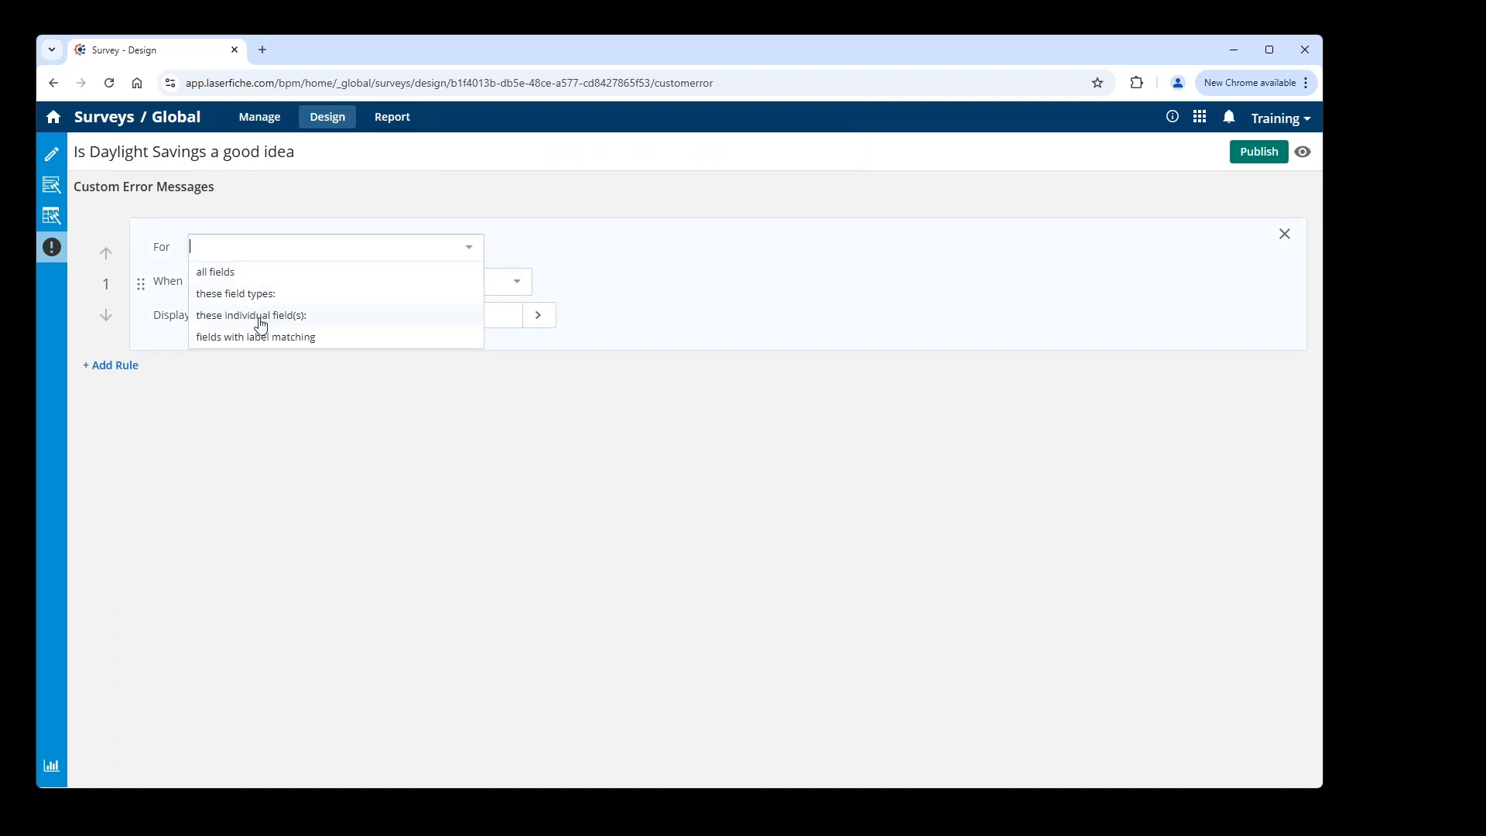
{"action": "left_click", "coordinate": [259, 316]}
{"action": "left_click", "coordinate": [483, 282]}
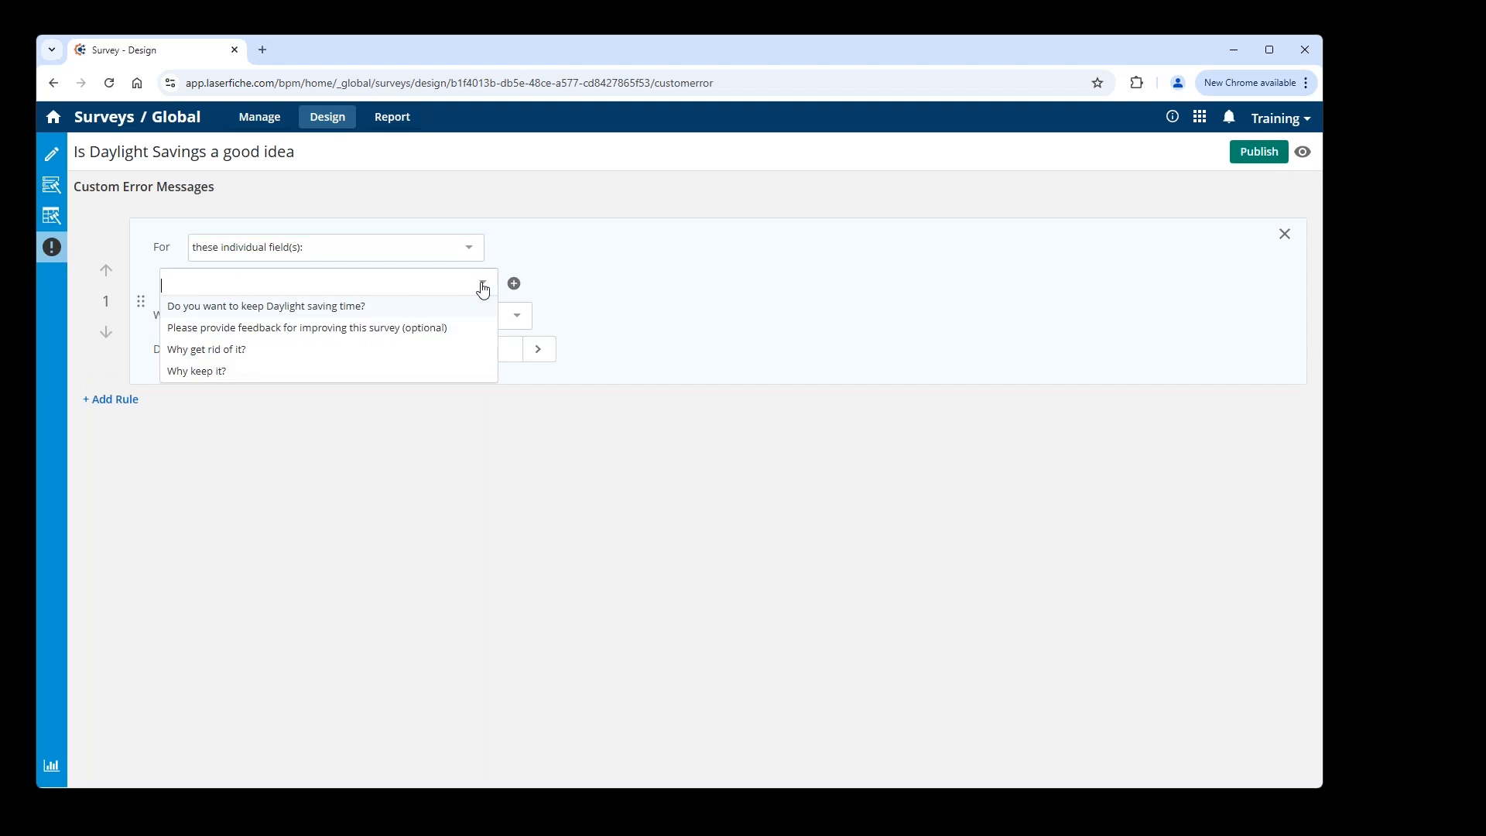
{"action": "left_click", "coordinate": [305, 305]}
{"action": "left_click", "coordinate": [516, 317]}
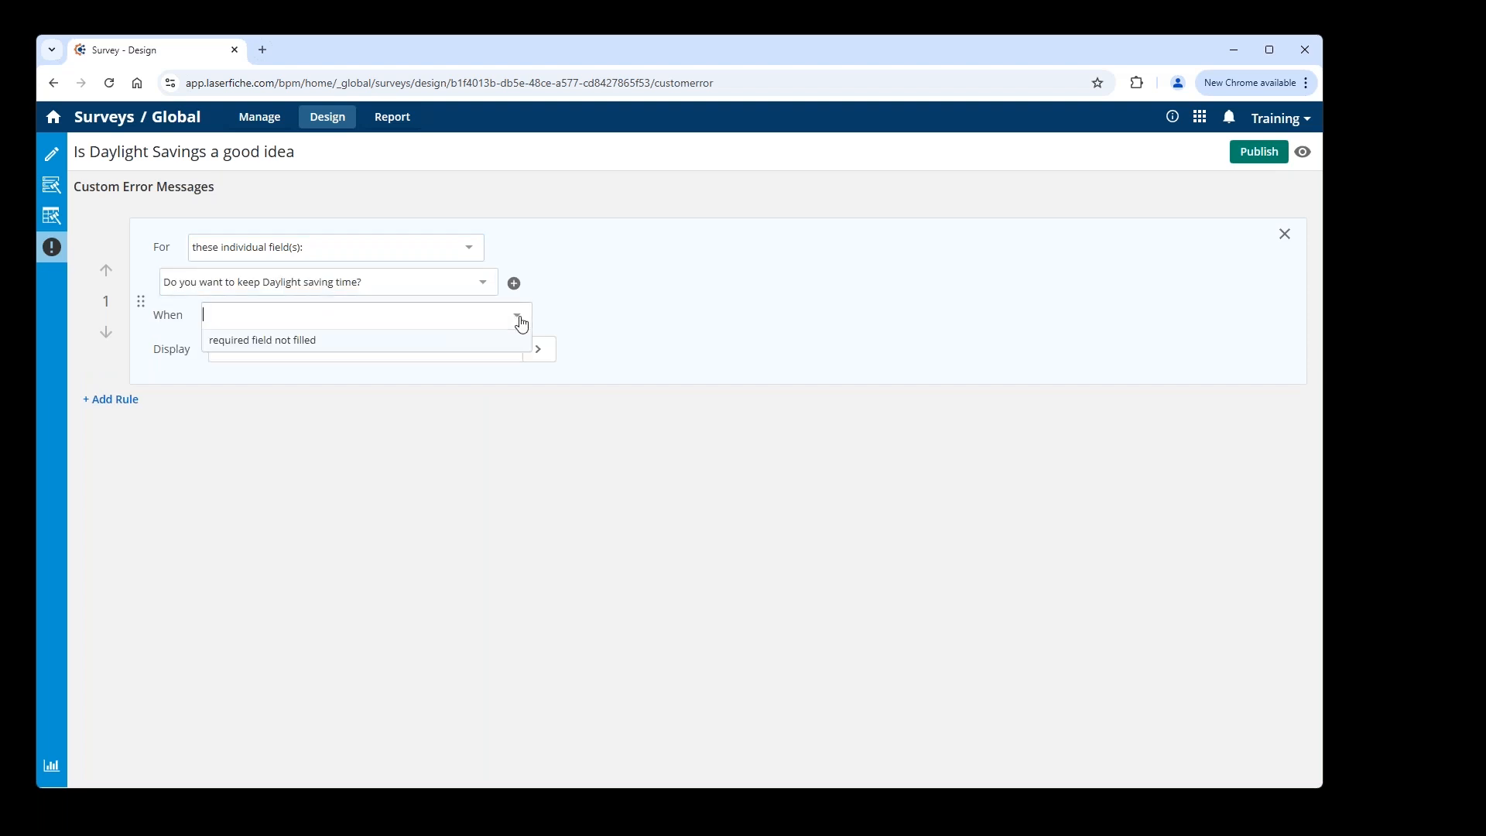
{"action": "left_click", "coordinate": [333, 343]}
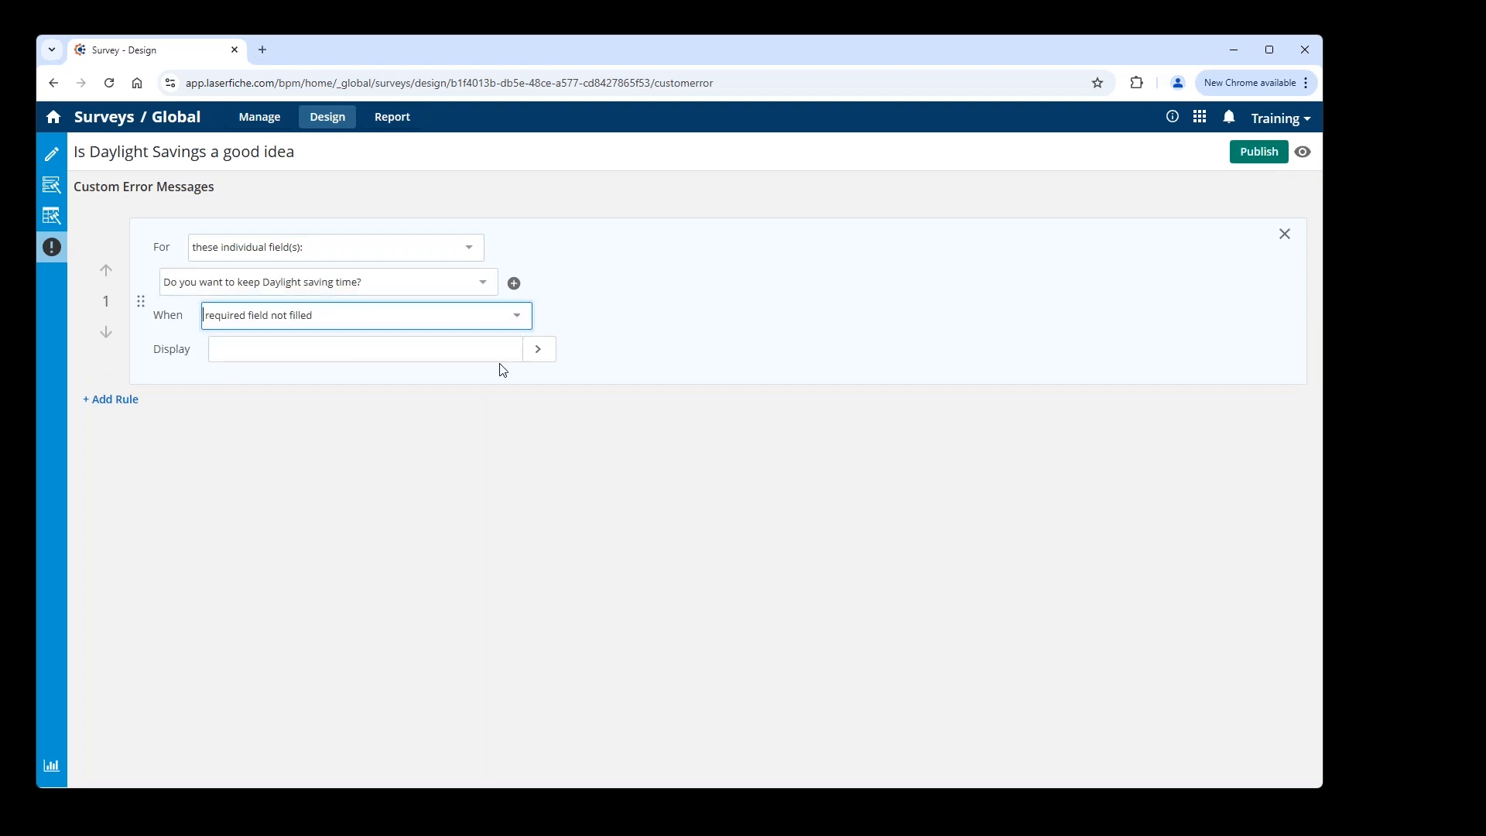
{"action": "left_click", "coordinate": [349, 349]}
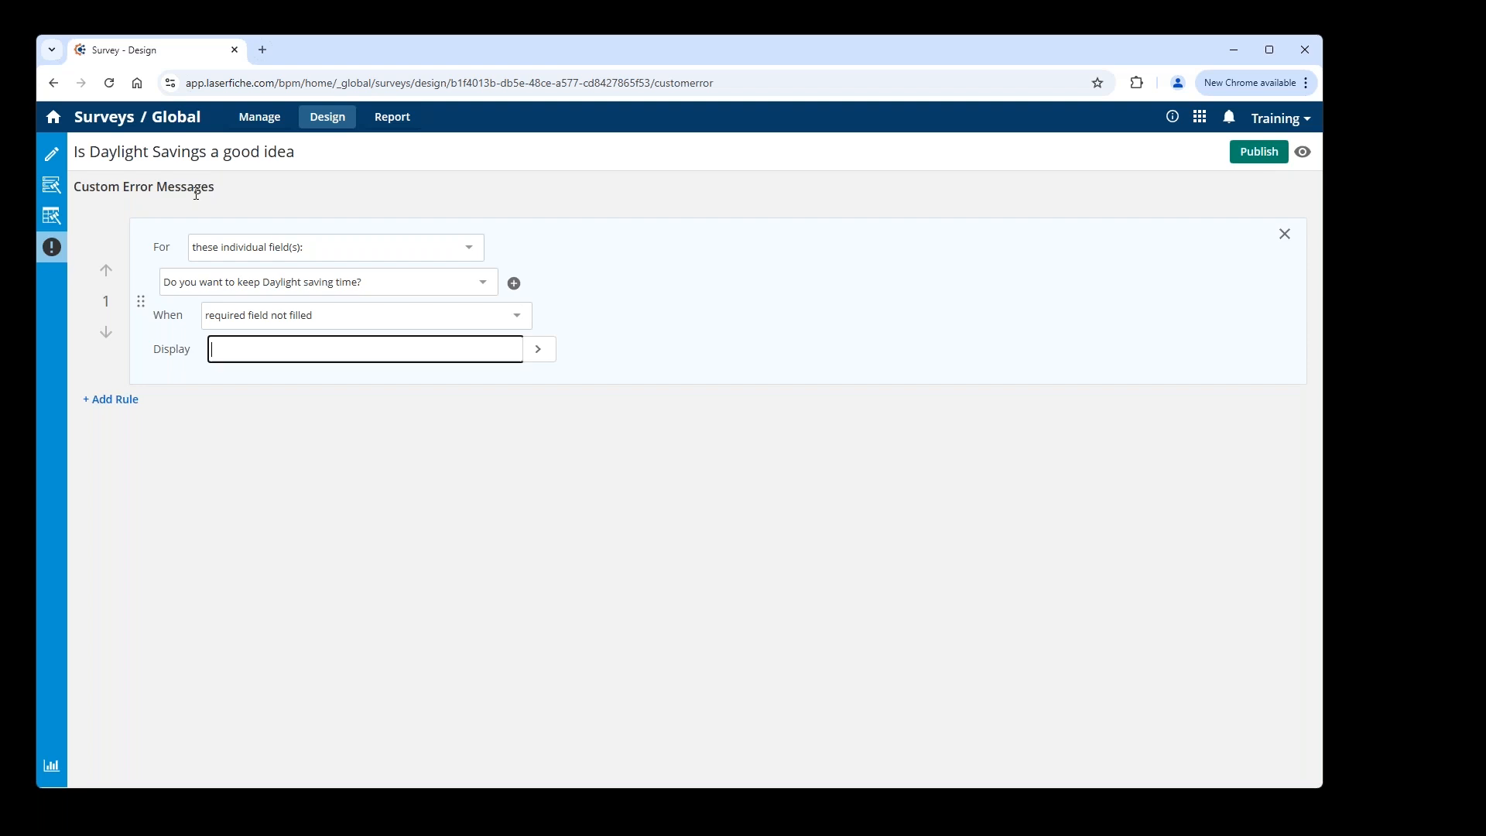
Step: Discard the unsaved error message rule and open the form header styles of the survey's theme
{"action": "left_click", "coordinate": [52, 158]}
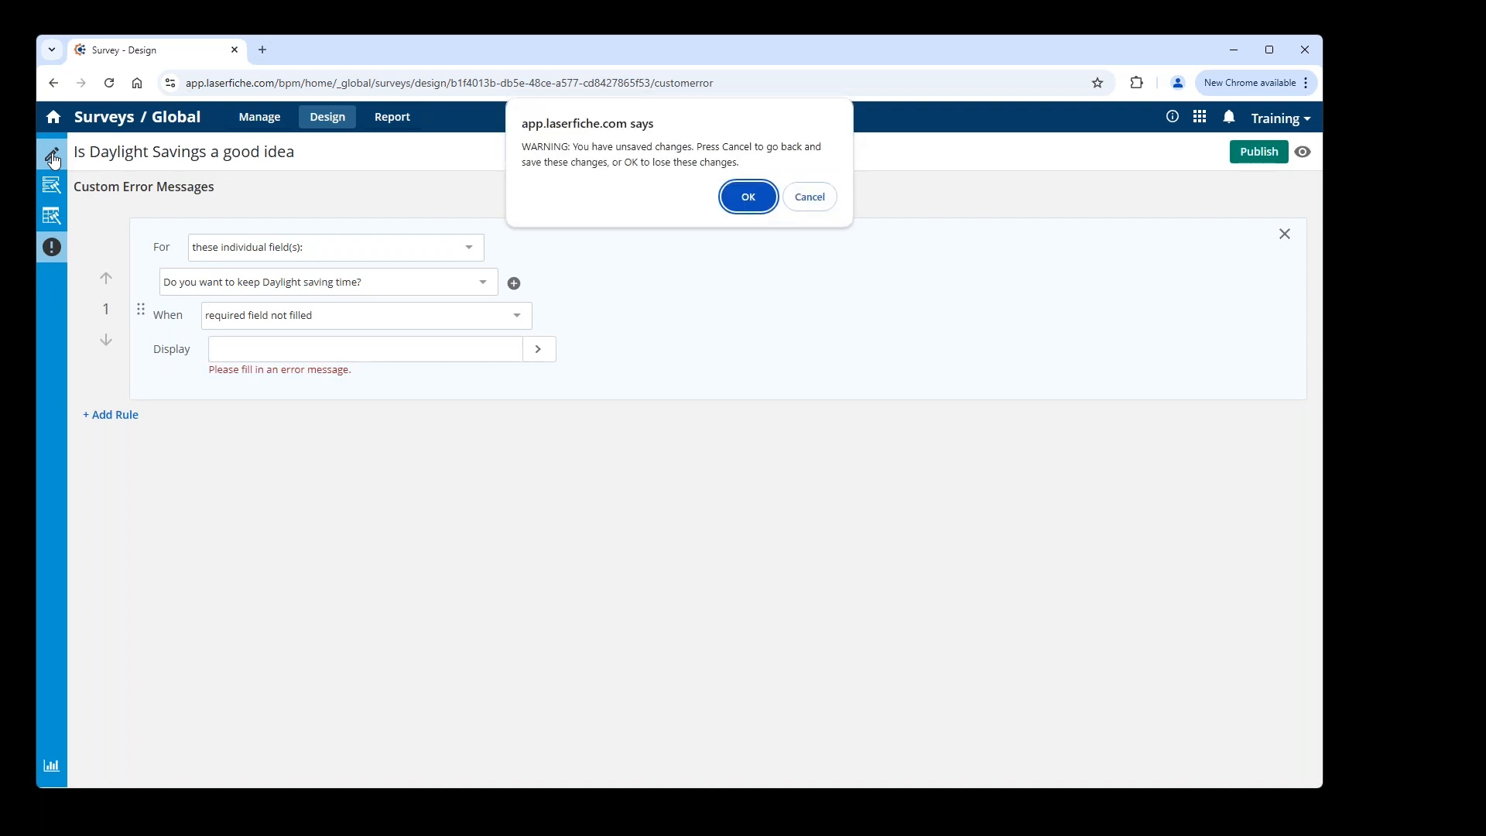
{"action": "left_click", "coordinate": [745, 196]}
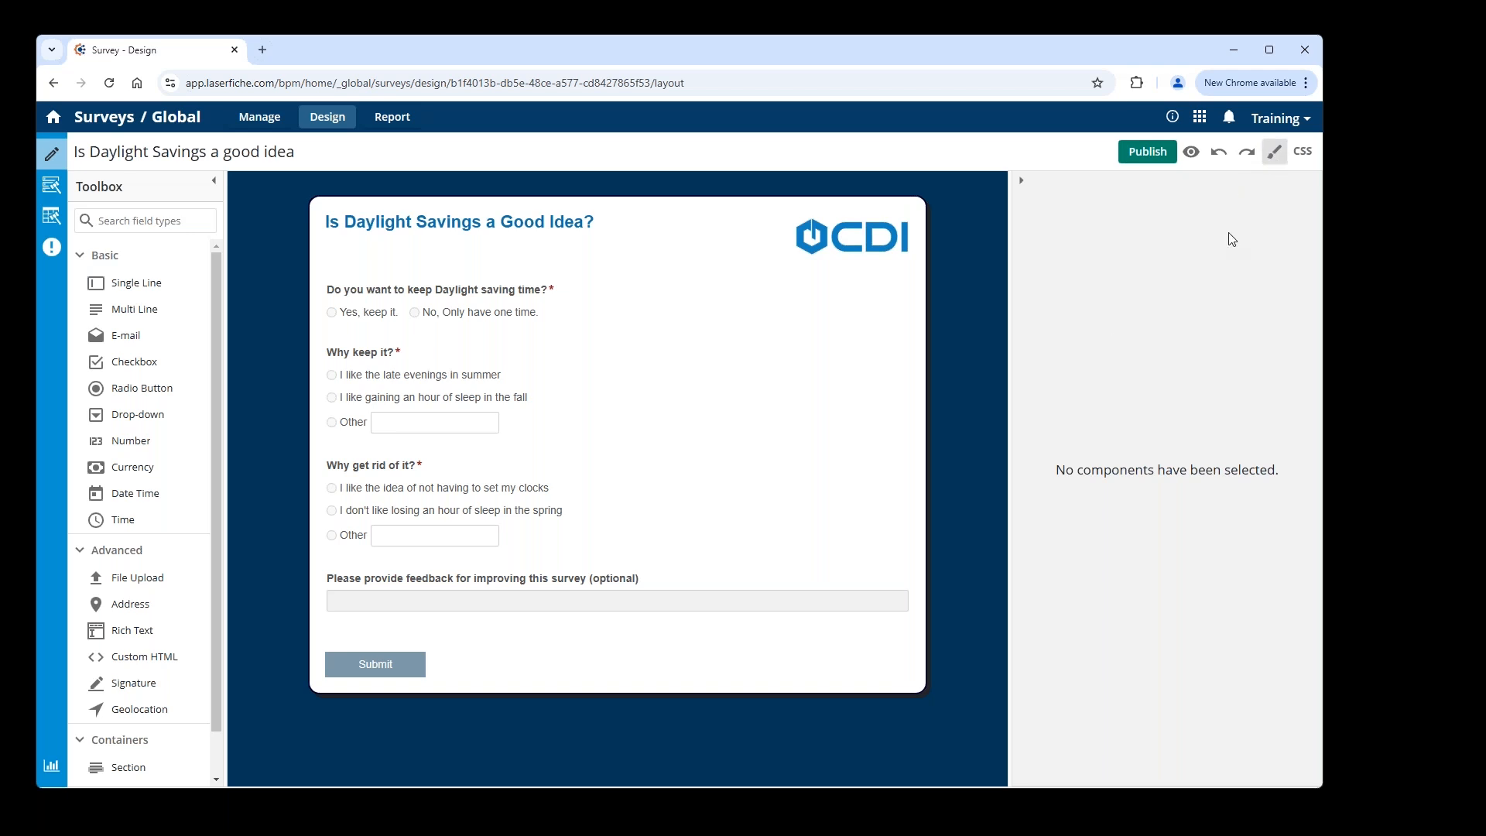
{"action": "left_click", "coordinate": [1273, 153]}
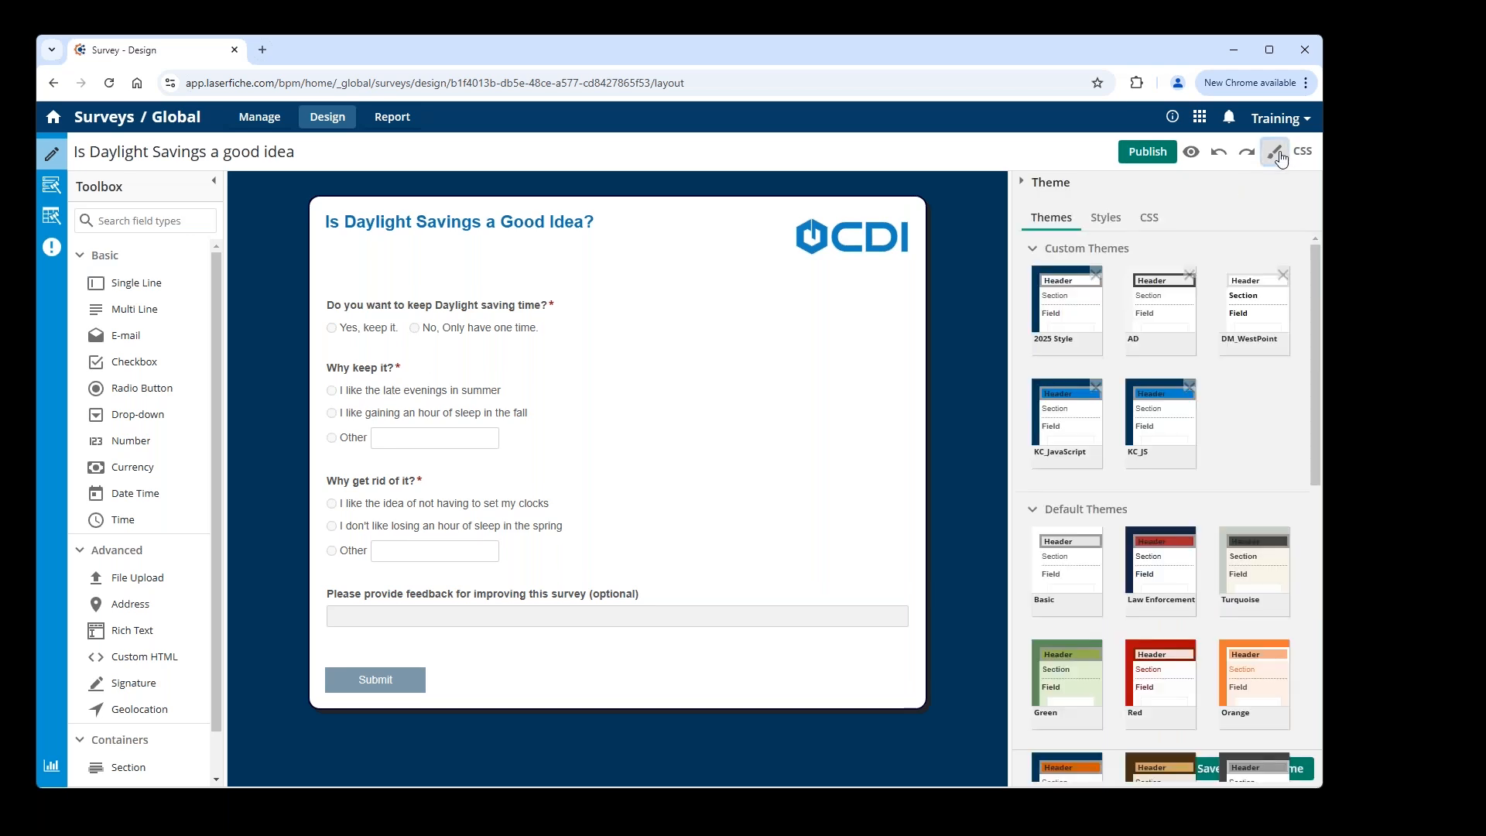
{"action": "left_click", "coordinate": [1105, 218]}
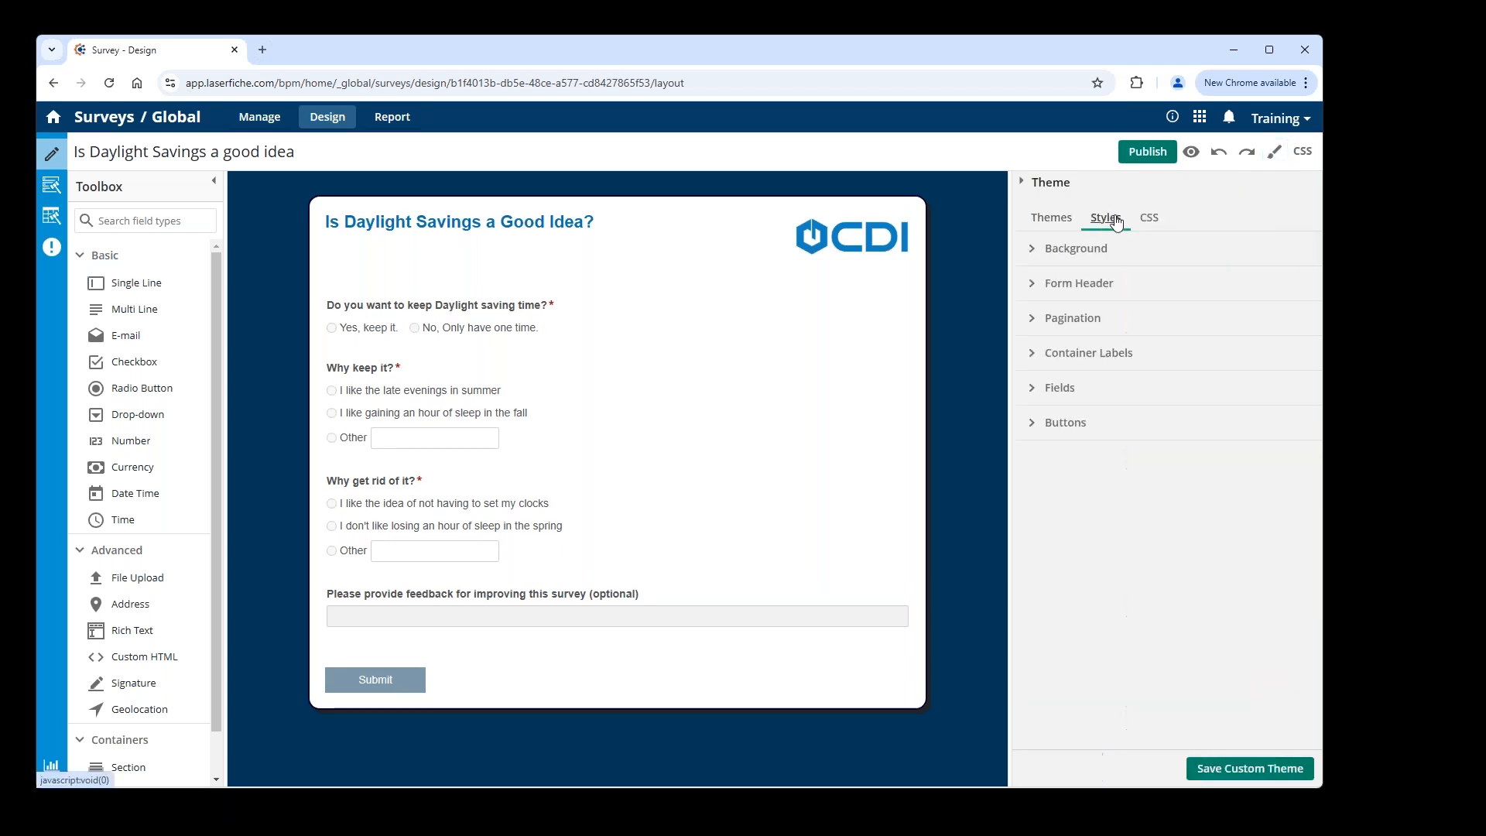
{"action": "left_click", "coordinate": [1031, 286]}
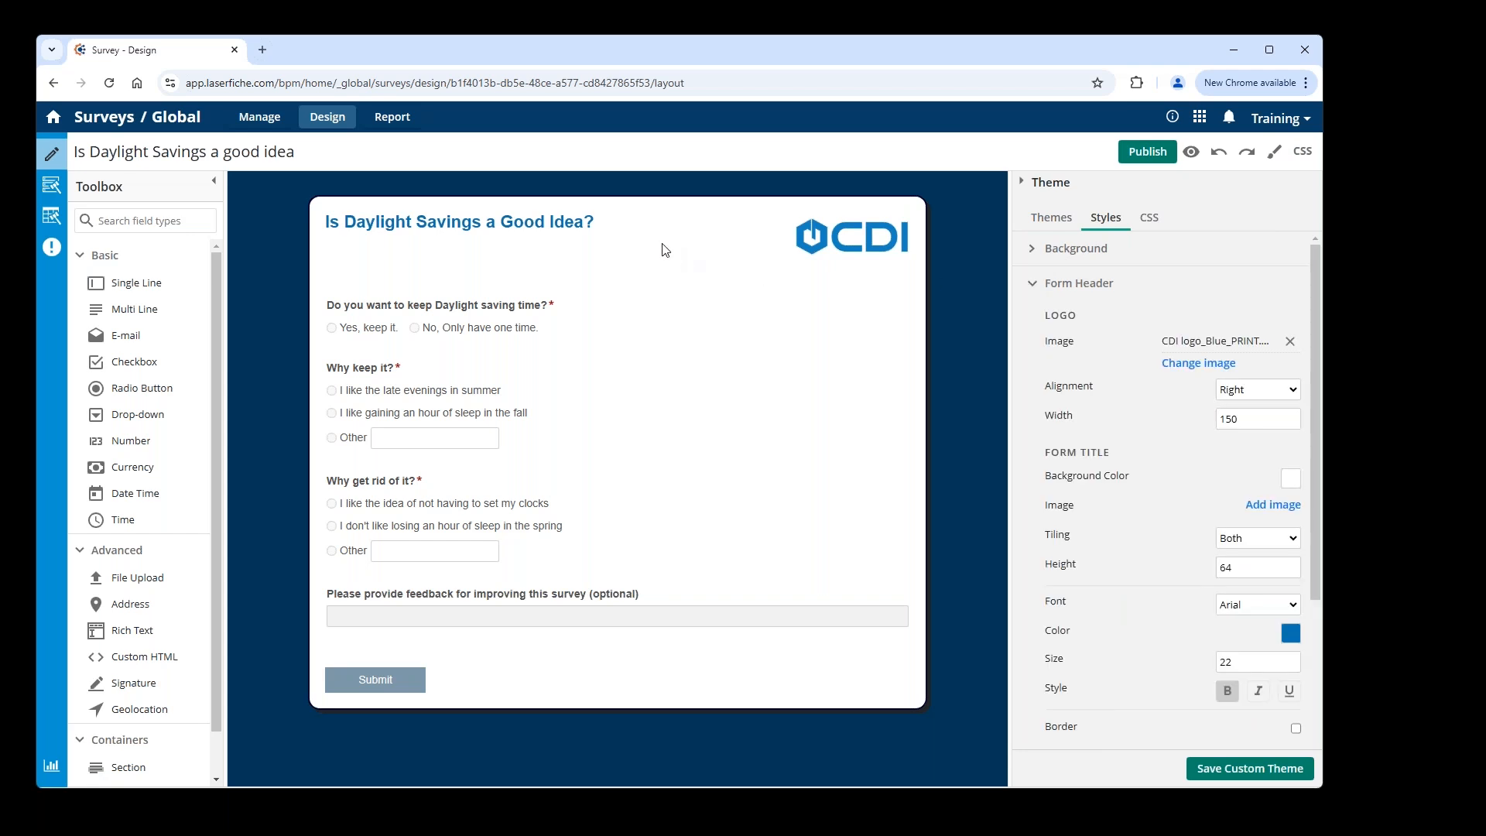
Step: Align the header logo to the left, then align it to the right again
{"action": "left_click", "coordinate": [1297, 394]}
{"action": "left_click", "coordinate": [1238, 410]}
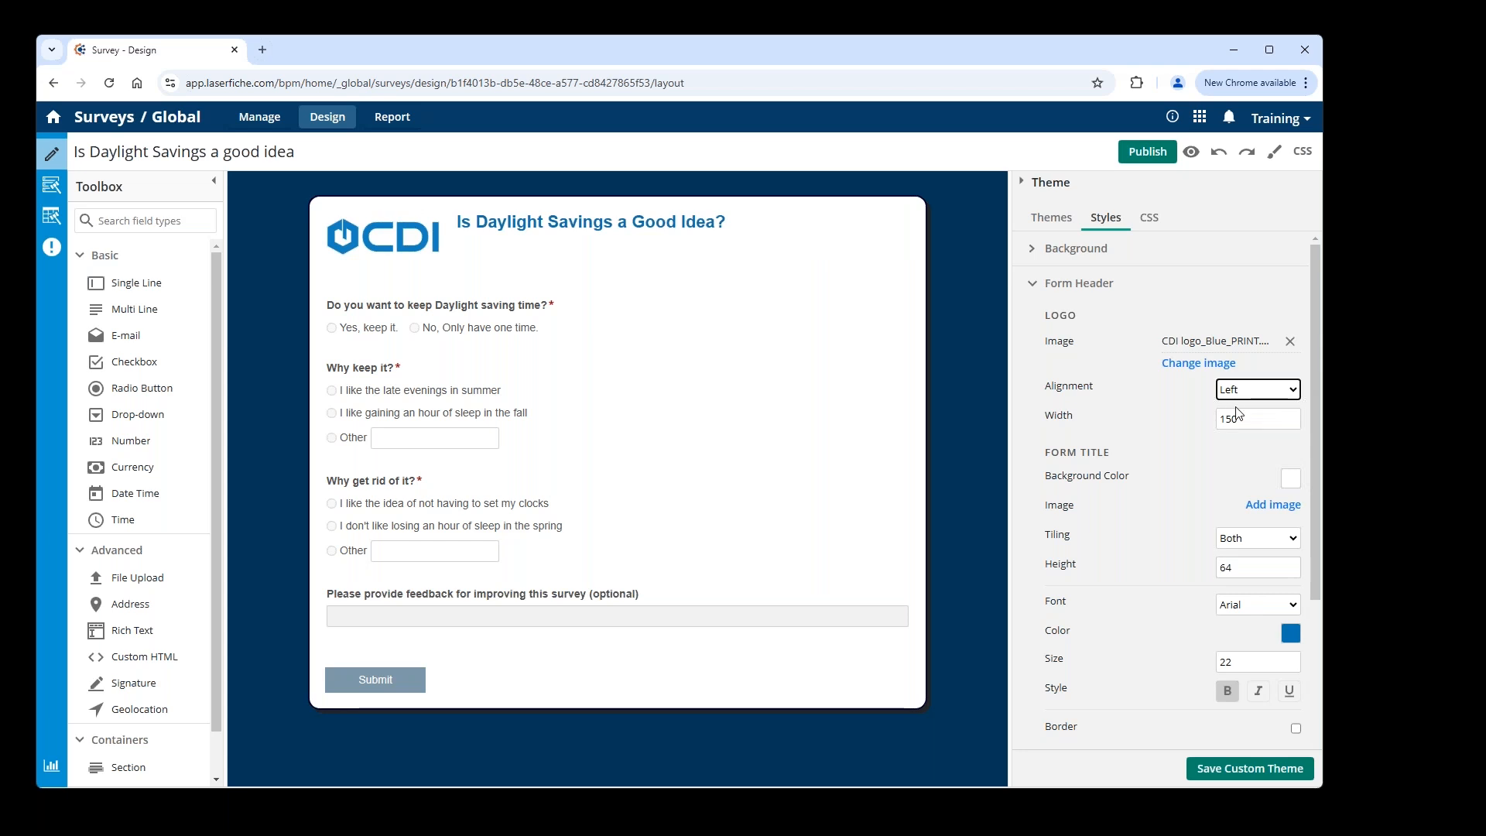
{"action": "left_click", "coordinate": [1297, 389]}
{"action": "left_click", "coordinate": [1246, 430]}
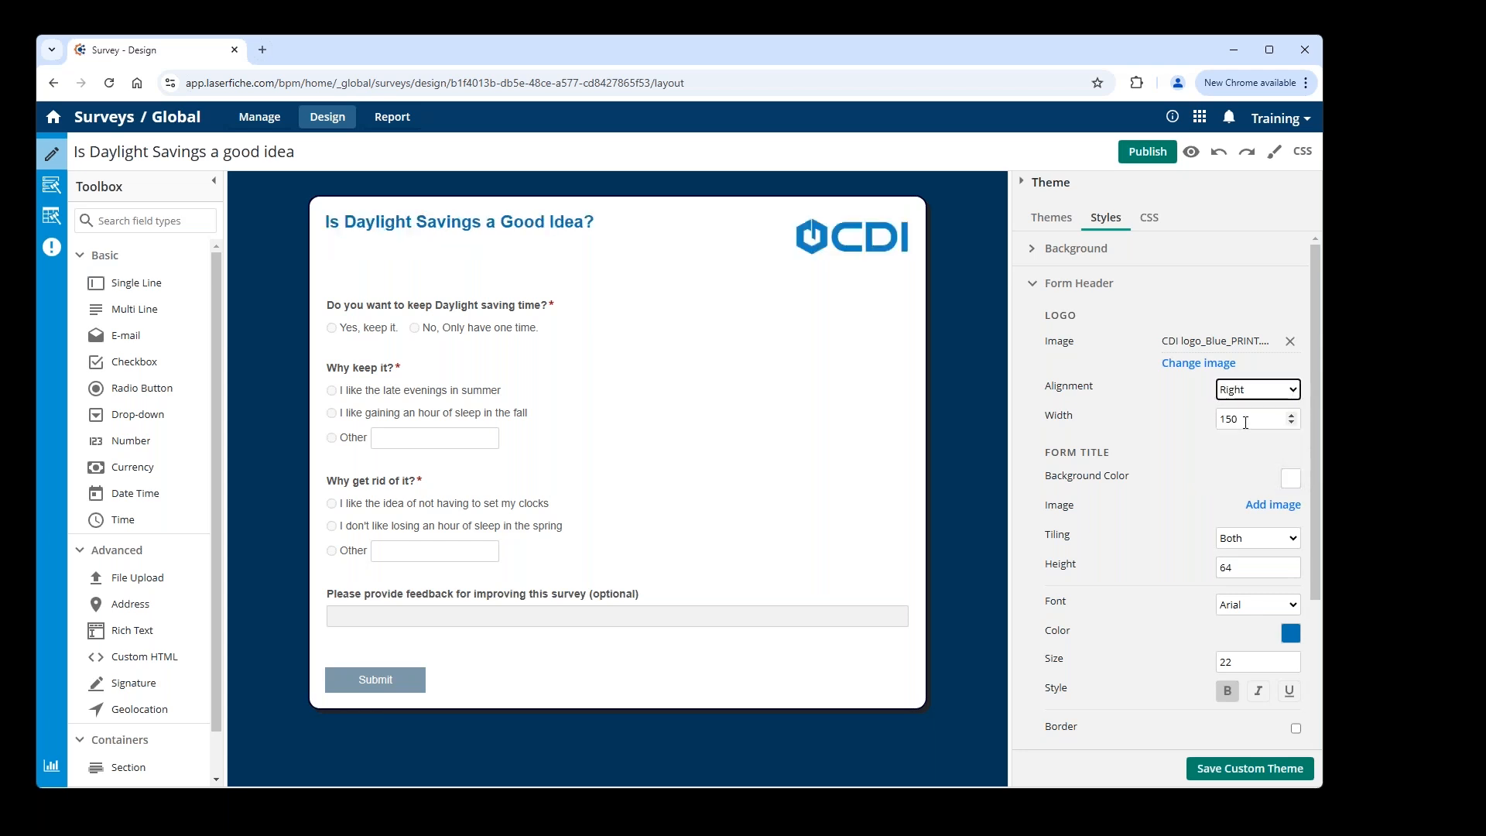
Step: Try a header logo width of 50, then set the width back to 150
{"action": "key", "text": "Tab"}
{"action": "type", "text": "50"}
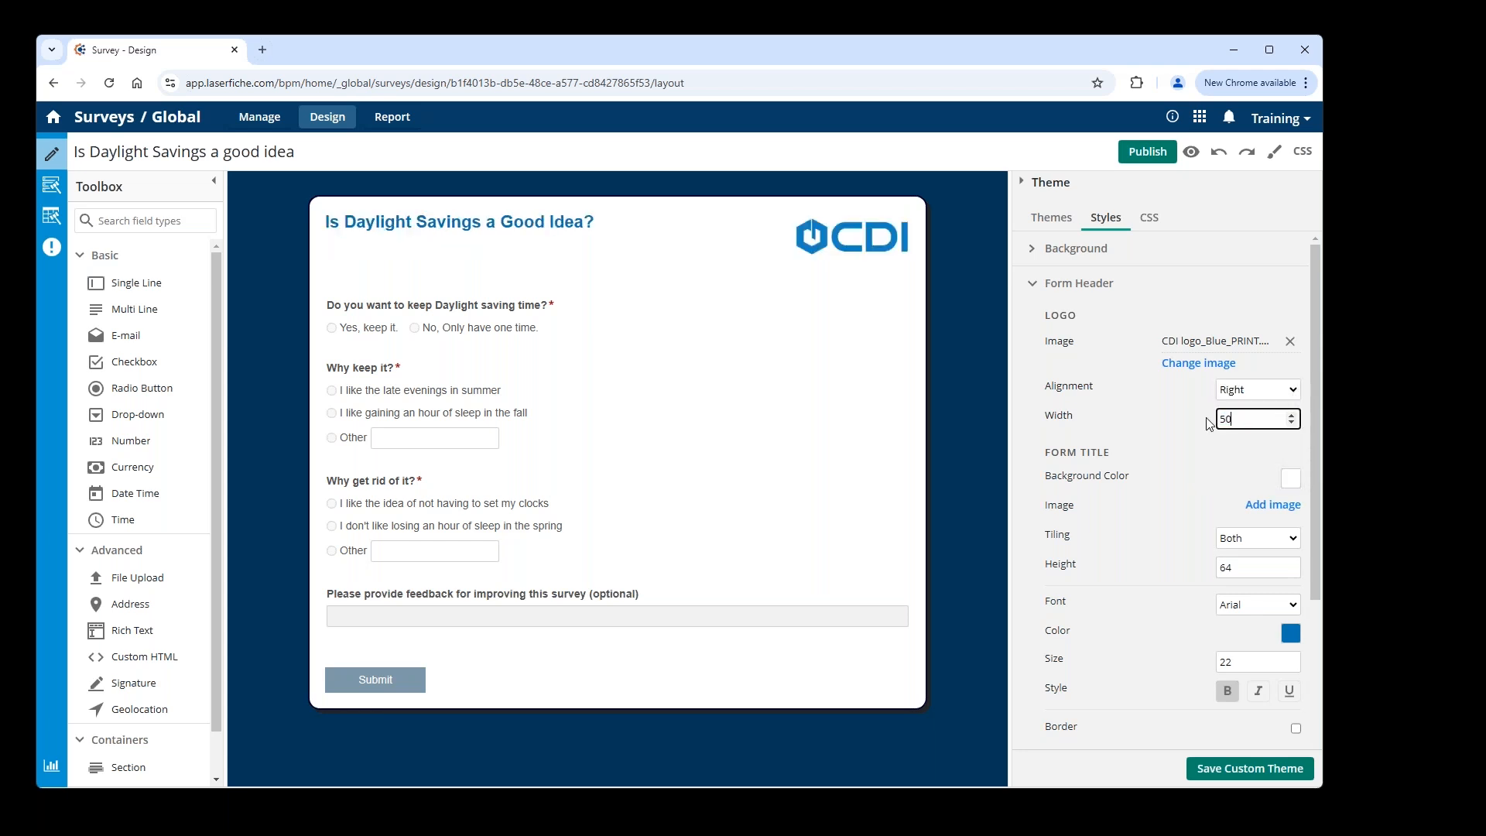
{"action": "left_click", "coordinate": [1157, 410]}
{"action": "left_click_drag", "start_coordinate": [1246, 417], "coordinate": [1228, 418]}
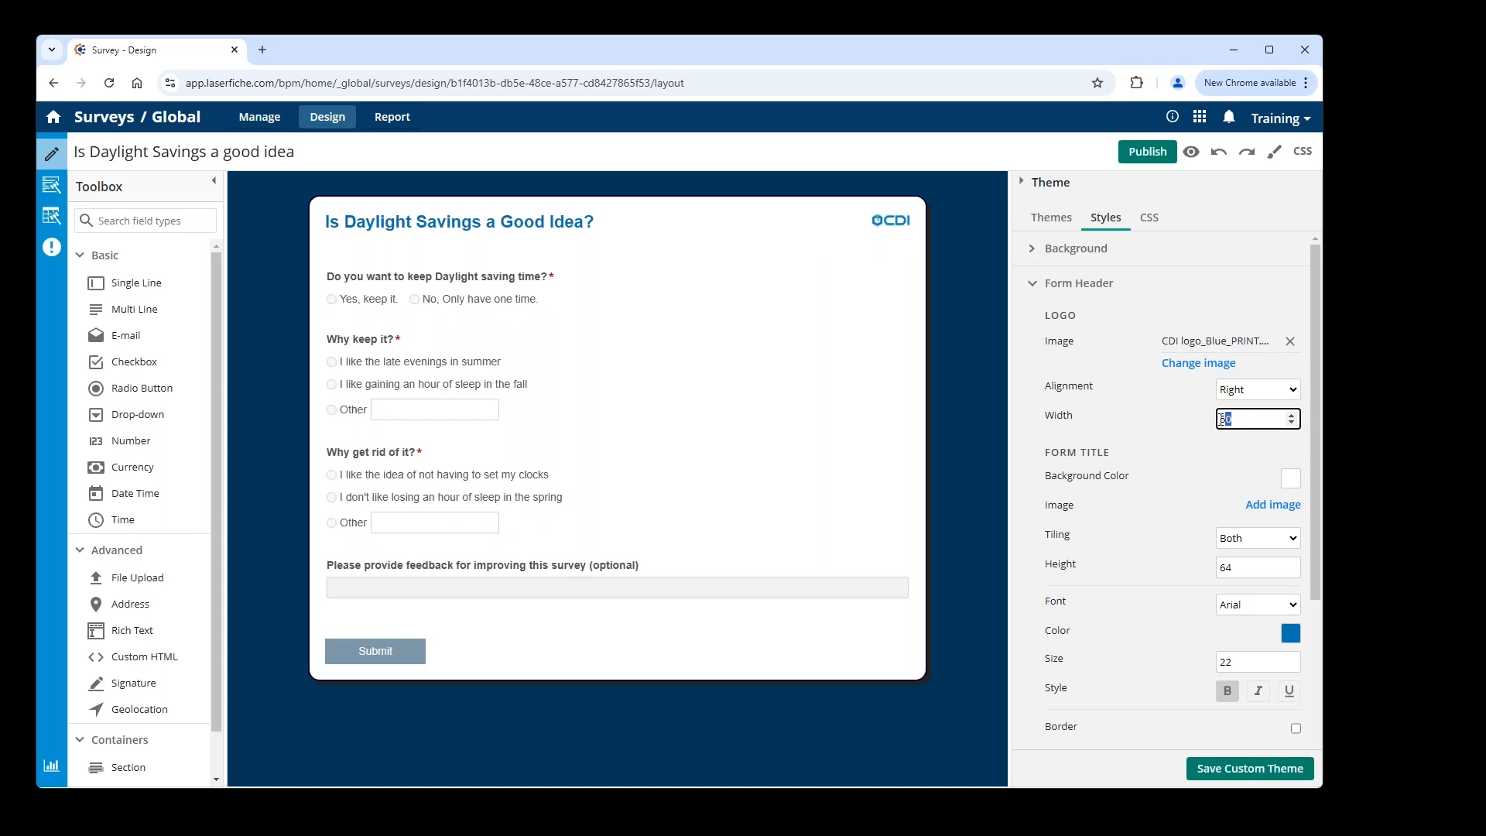
{"action": "type", "text": "150"}
{"action": "left_click", "coordinate": [1161, 396]}
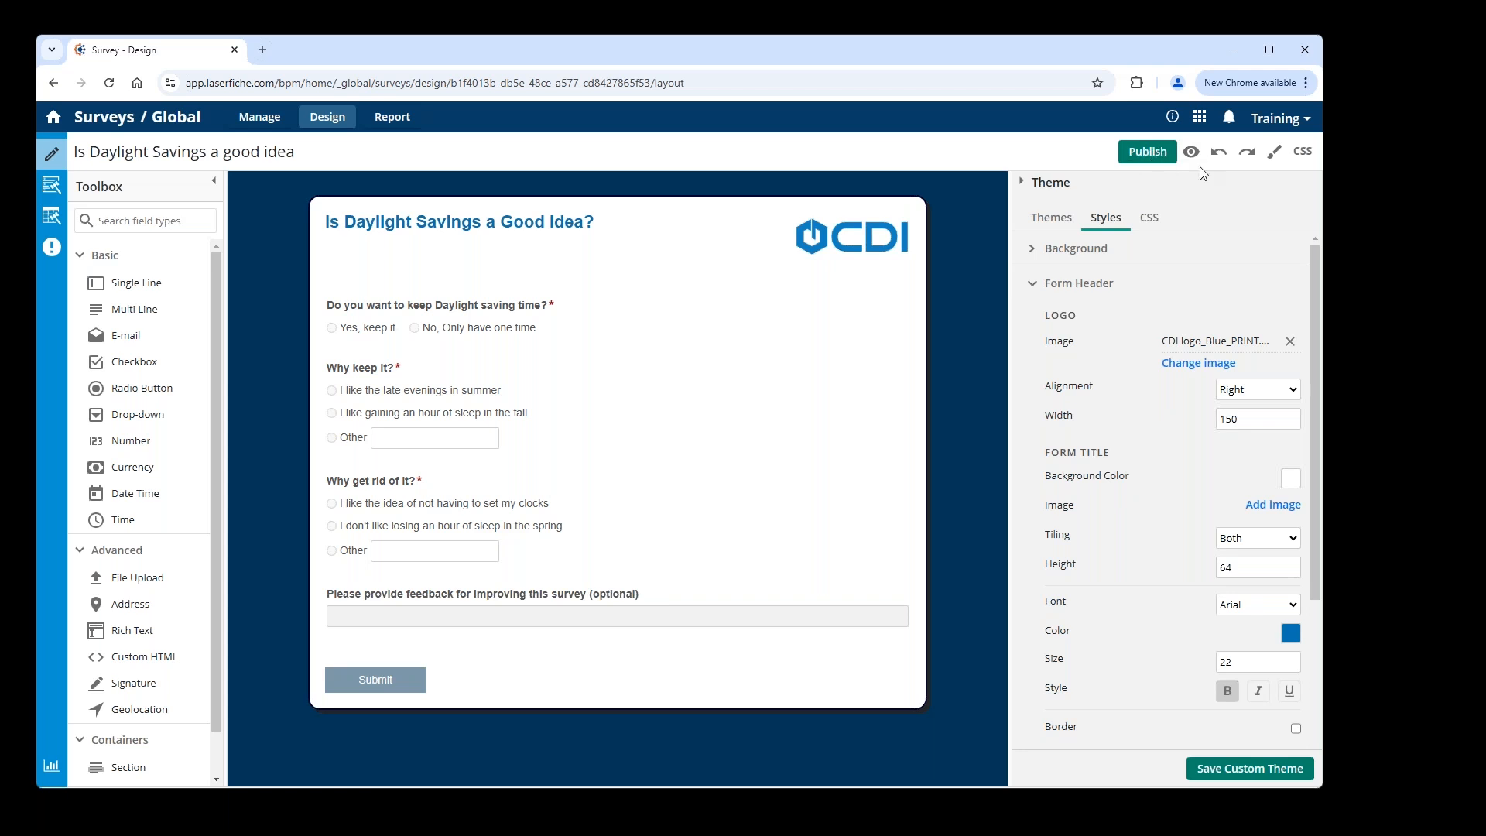
Step: Publish the survey and show the details of "Is Daylight Savings a good idea" in the survey management list
{"action": "left_click", "coordinate": [1147, 152]}
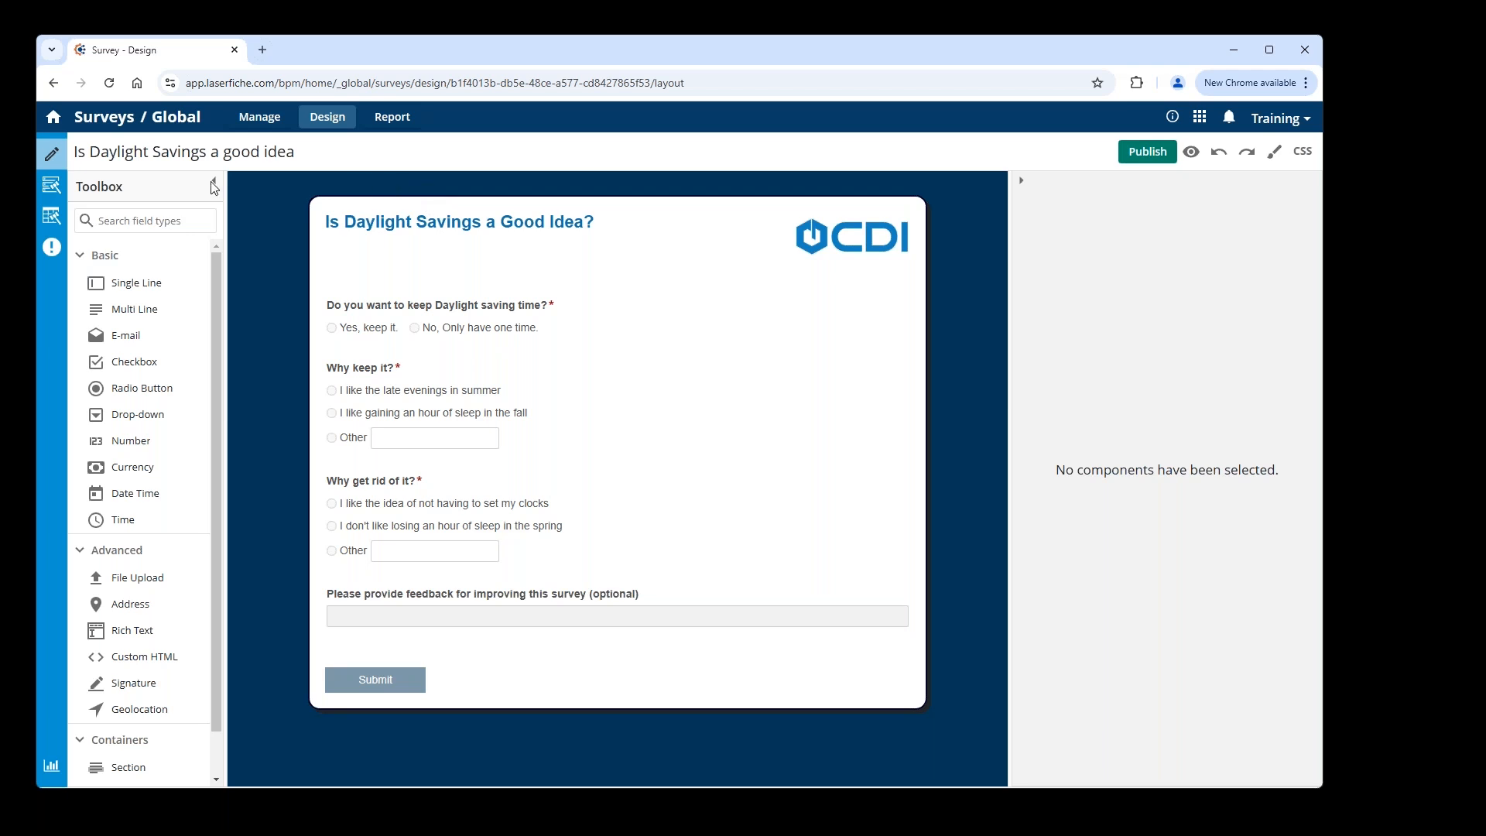
{"action": "left_click", "coordinate": [261, 123]}
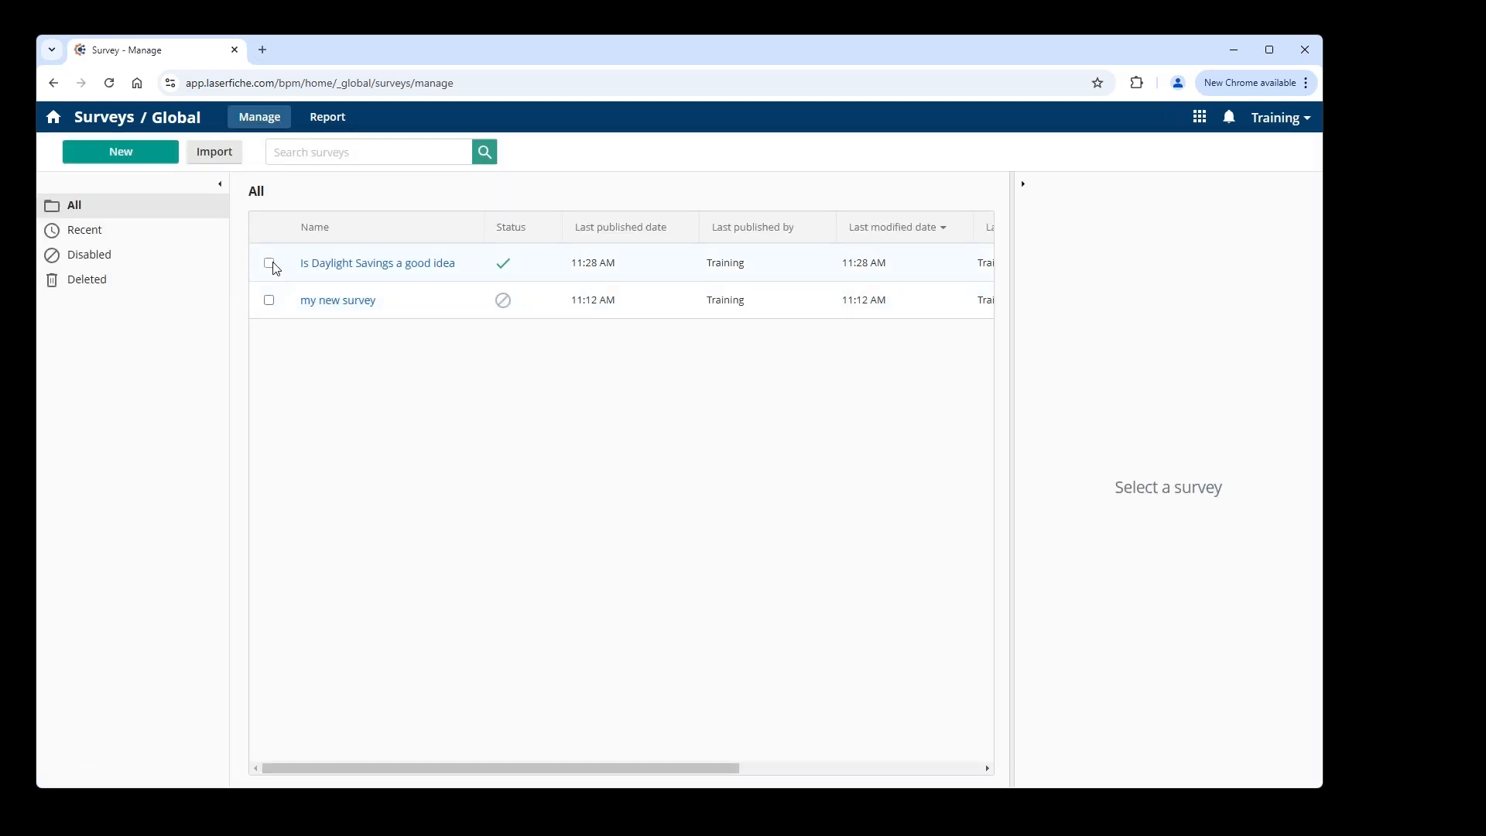
{"action": "left_click", "coordinate": [271, 264]}
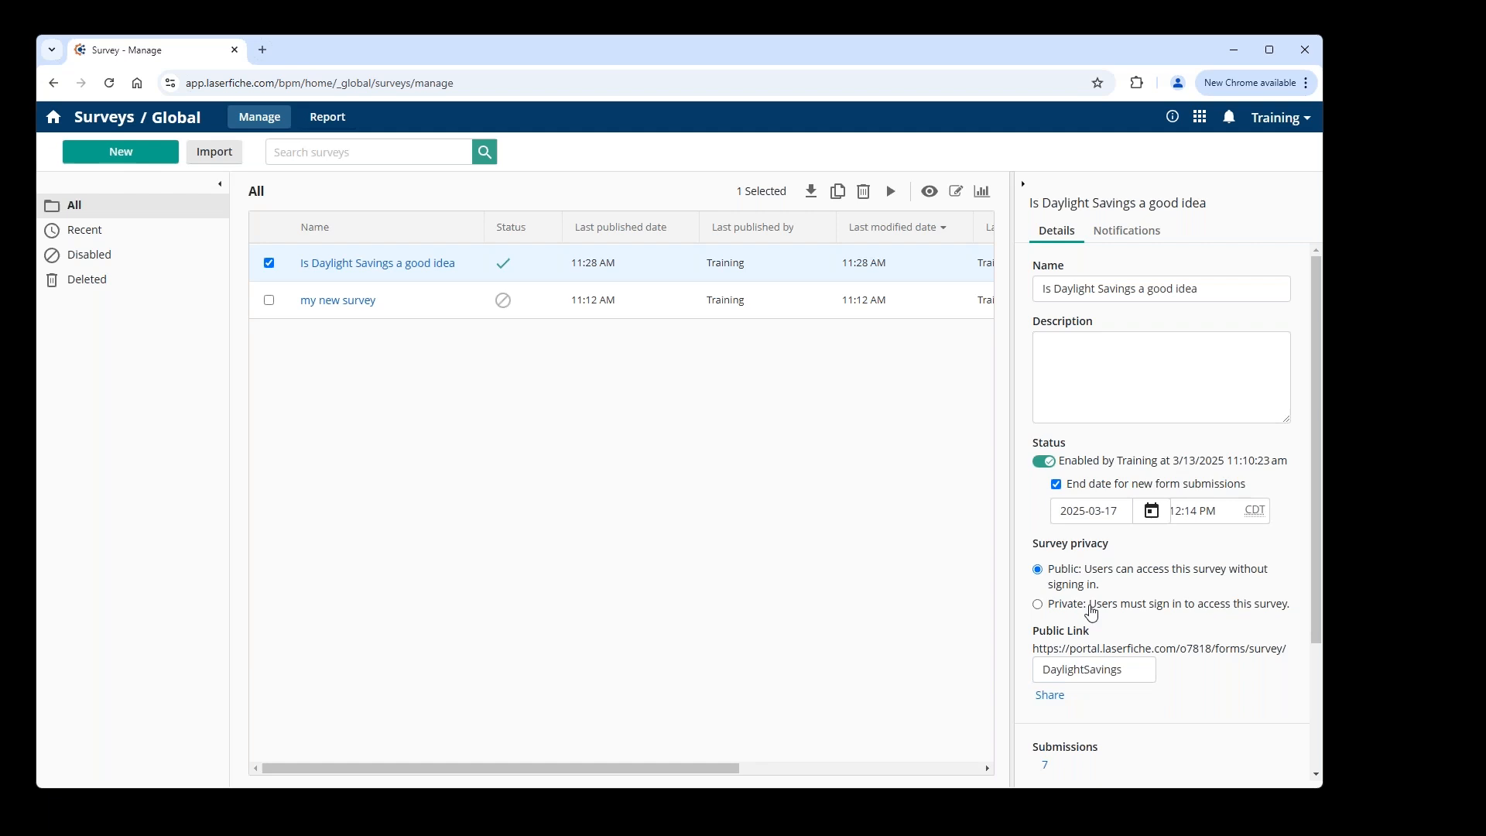
Step: Copy the survey's public link from its sharing options
{"action": "double_click", "coordinate": [1112, 672]}
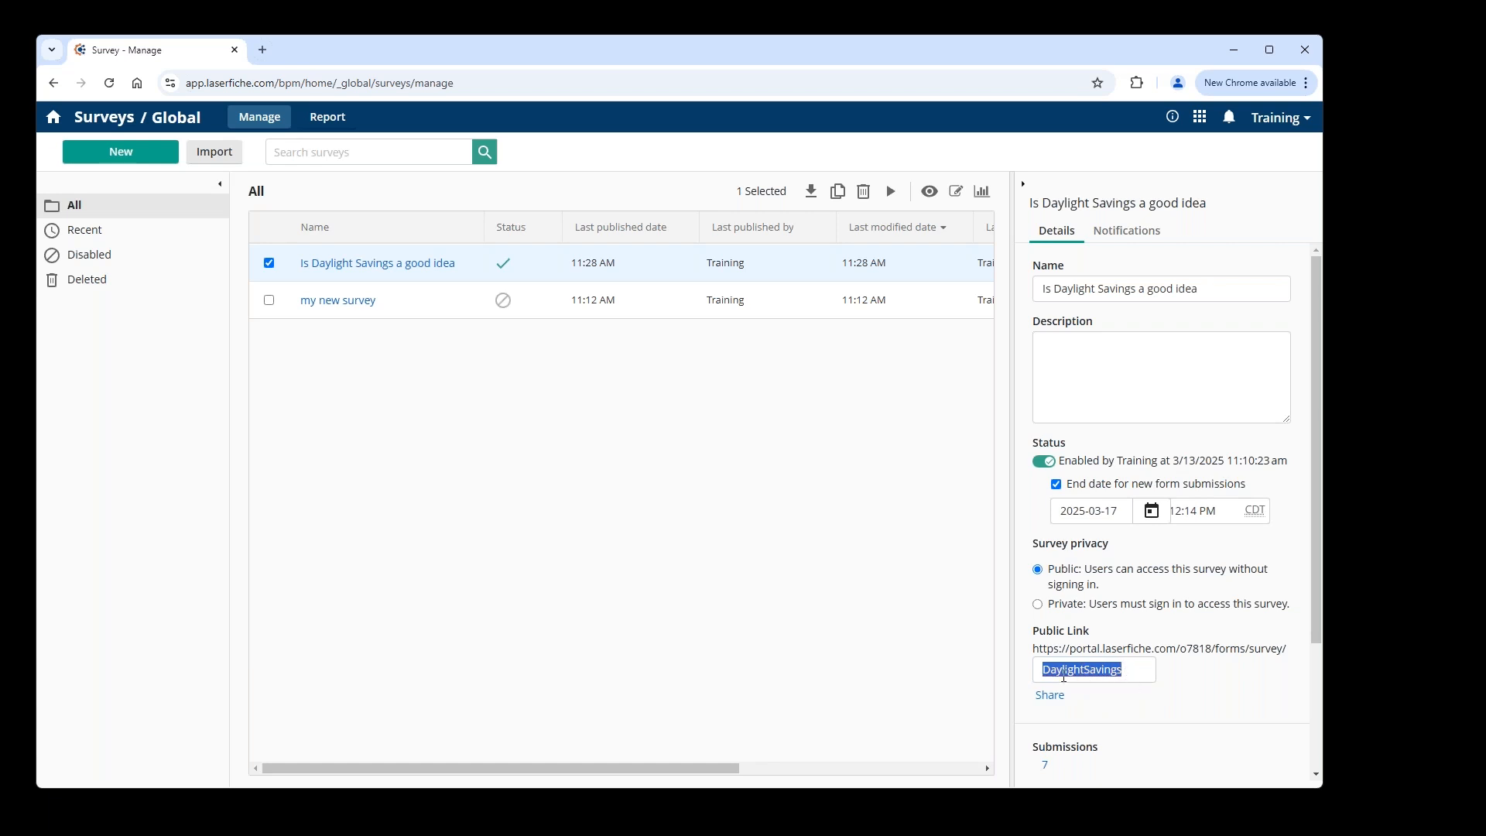
{"action": "left_click", "coordinate": [1131, 673]}
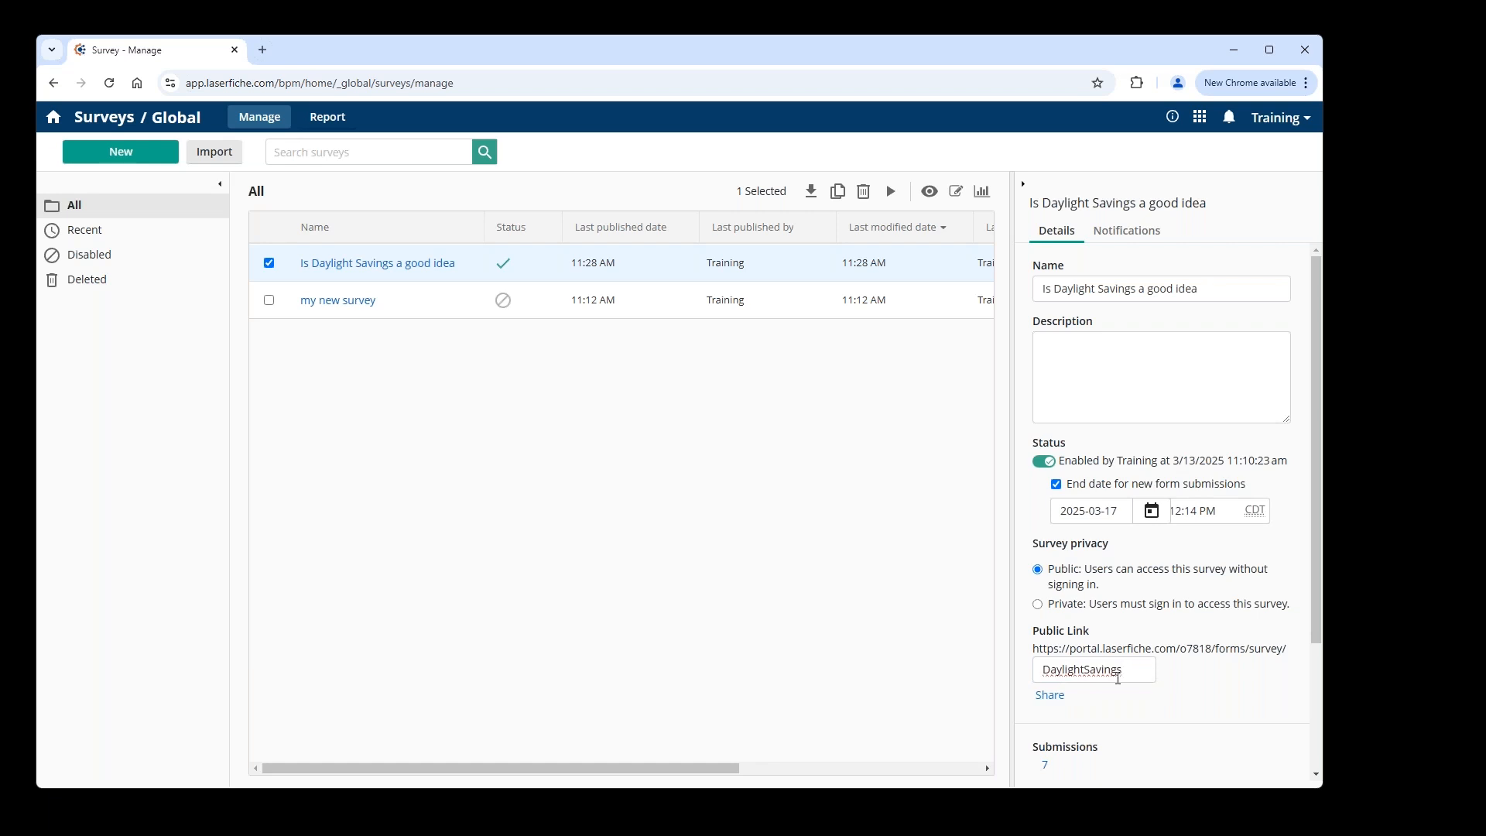
{"action": "left_click_drag", "start_coordinate": [1119, 669], "coordinate": [1006, 660]}
{"action": "left_click", "coordinate": [1050, 695]}
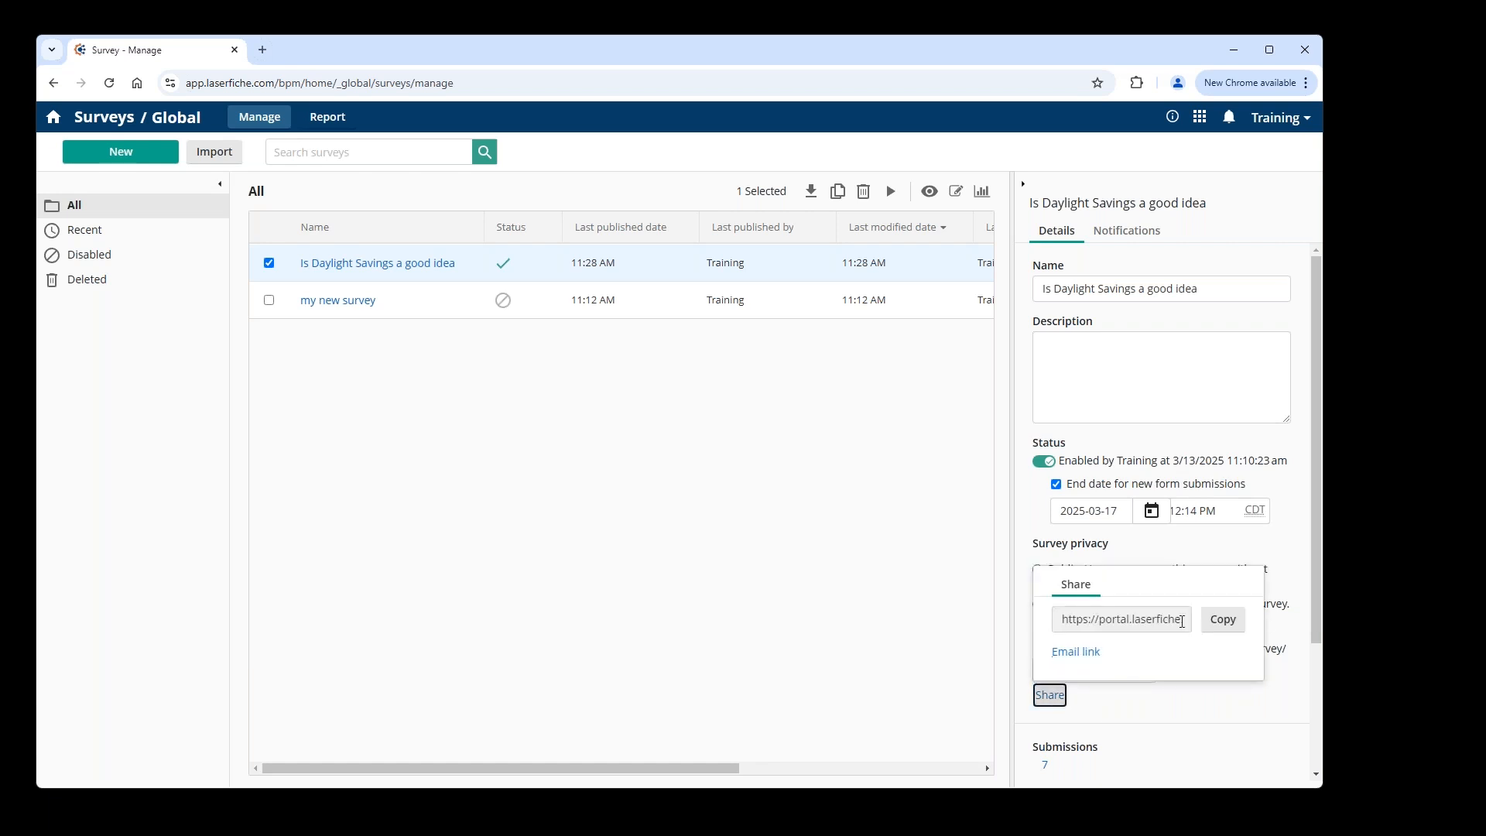
{"action": "left_click", "coordinate": [1221, 619]}
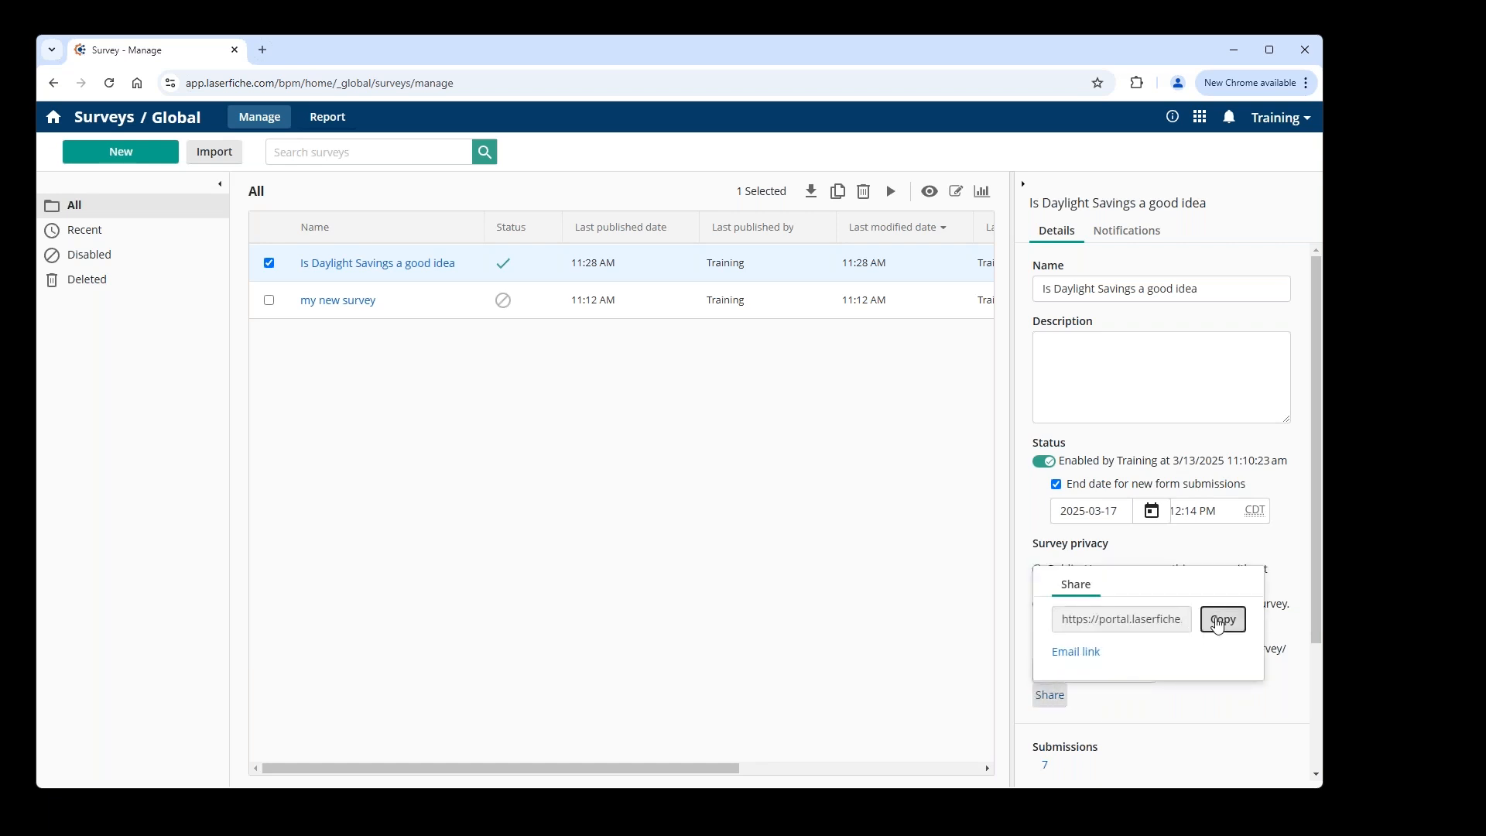
{"action": "left_click", "coordinate": [3, 453]}
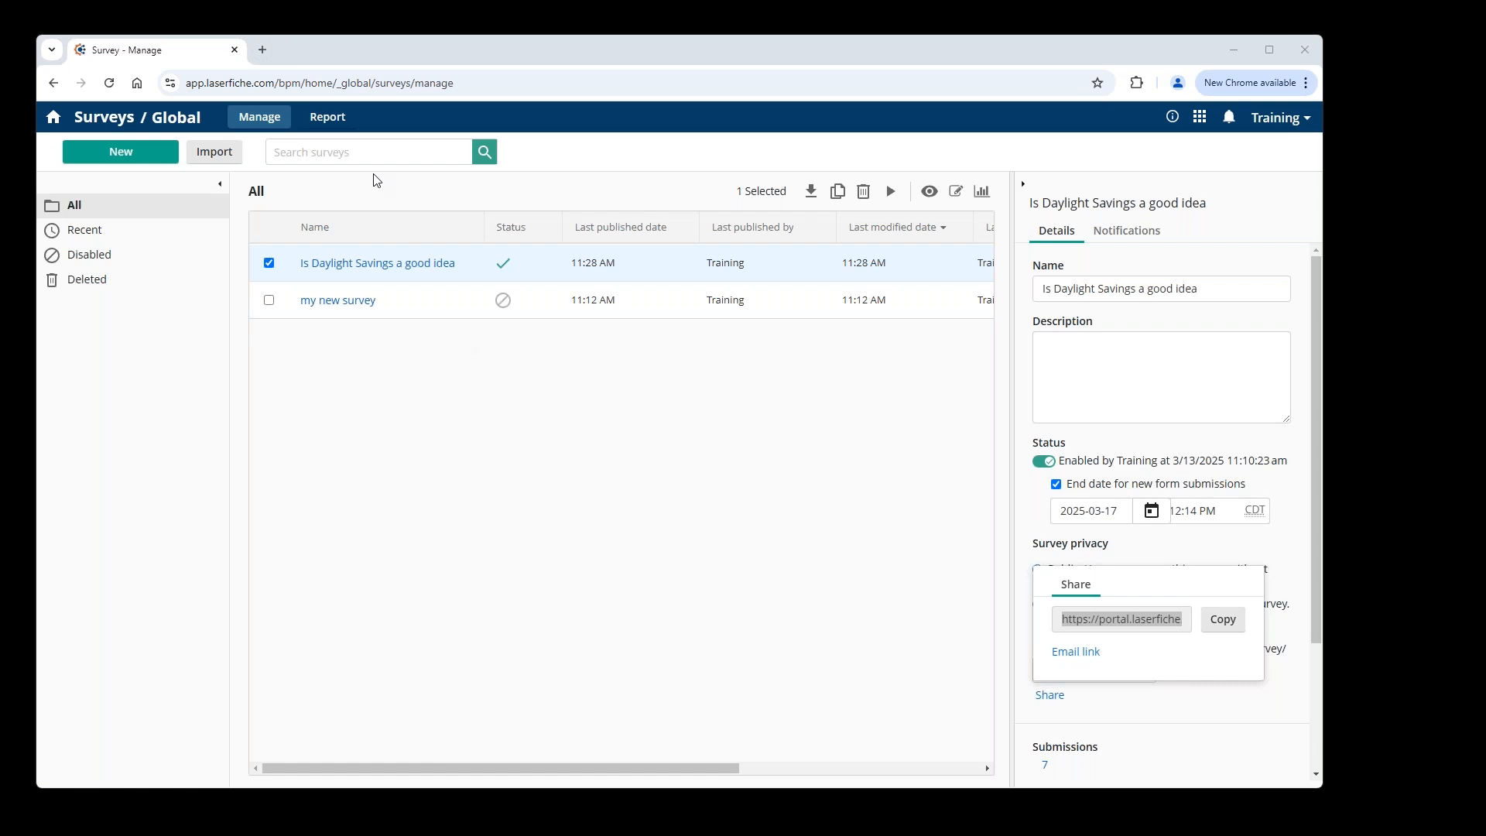
Step: Open the survey reports and choose "Is Daylight Savings a good idea" as the survey to report on
{"action": "left_click", "coordinate": [327, 117]}
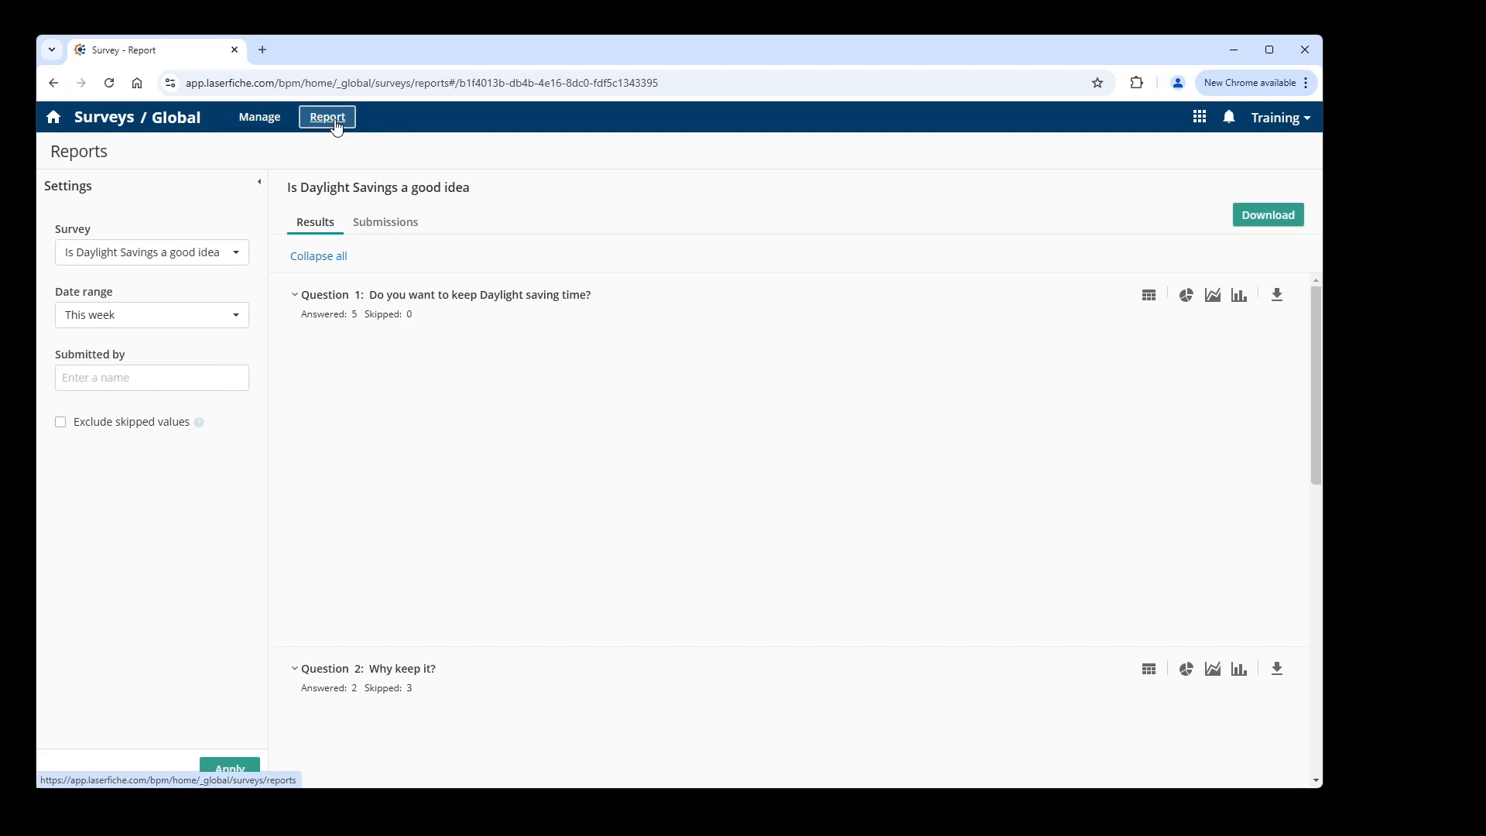
{"action": "left_click", "coordinate": [238, 258]}
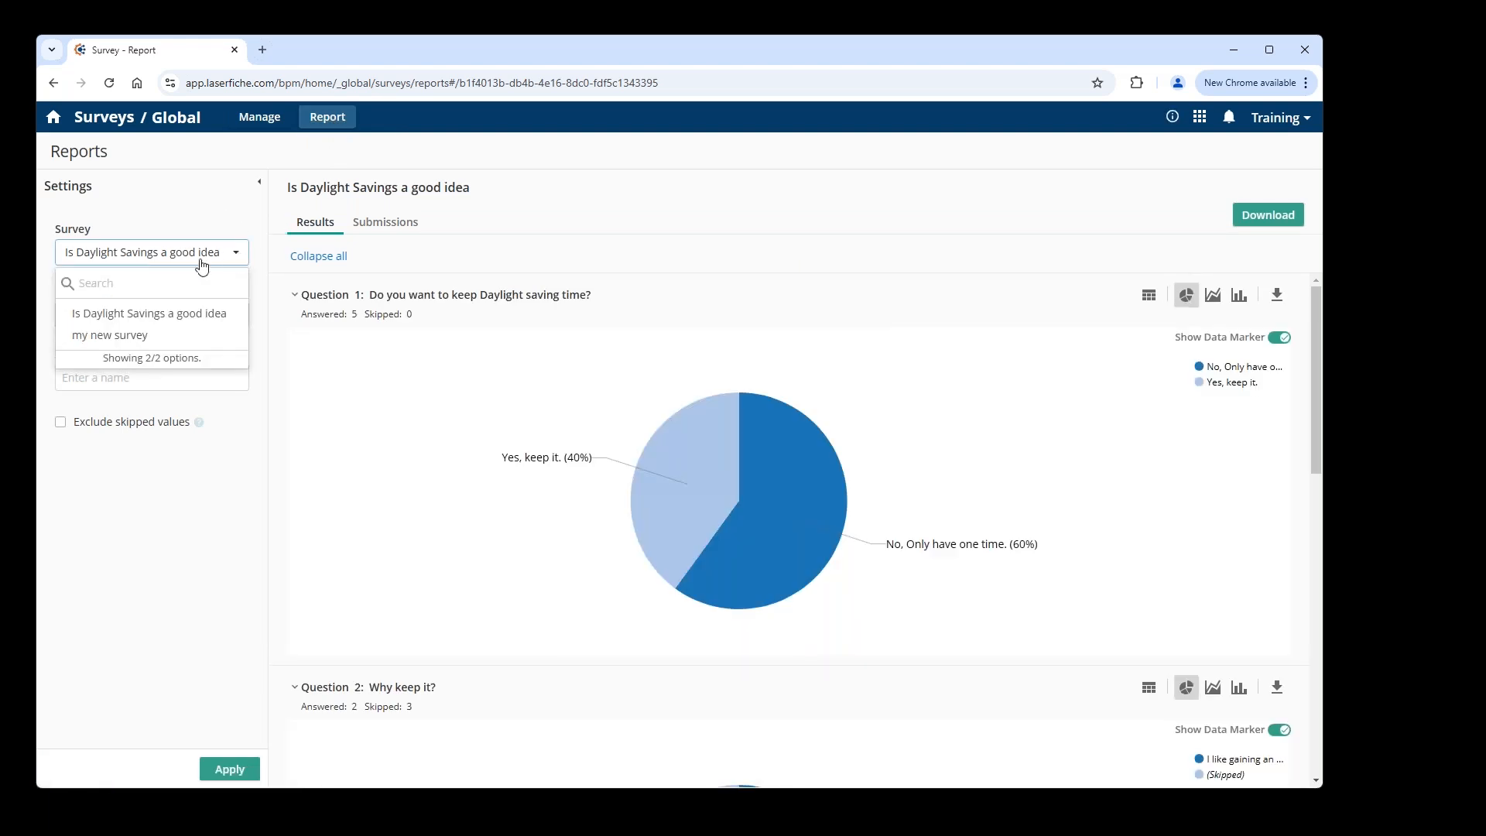
{"action": "left_click", "coordinate": [145, 314]}
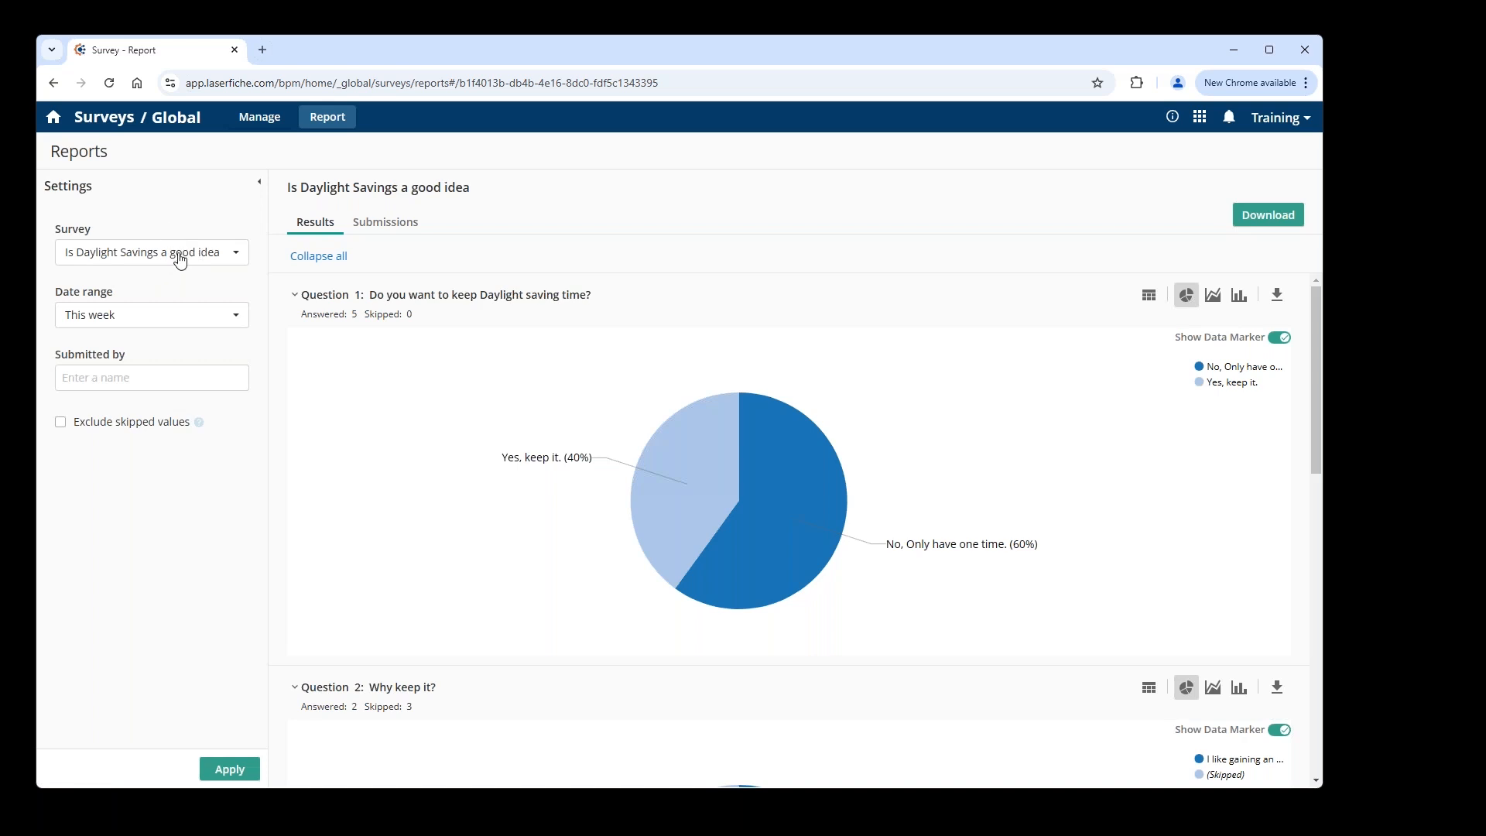
Step: Review the report's date range options and the submitter filter without changing them
{"action": "left_click", "coordinate": [237, 321]}
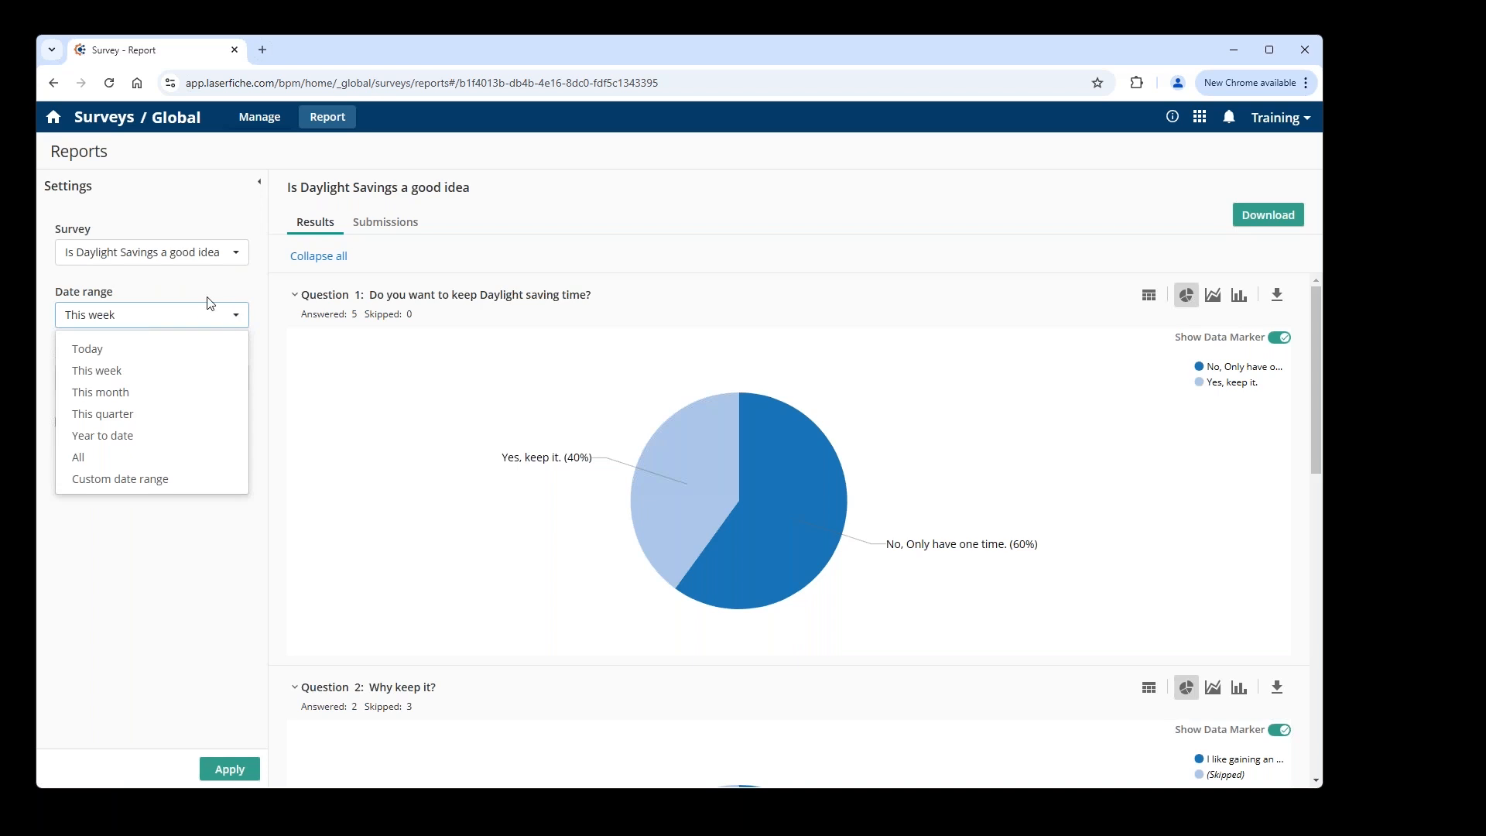
{"action": "left_click", "coordinate": [186, 540]}
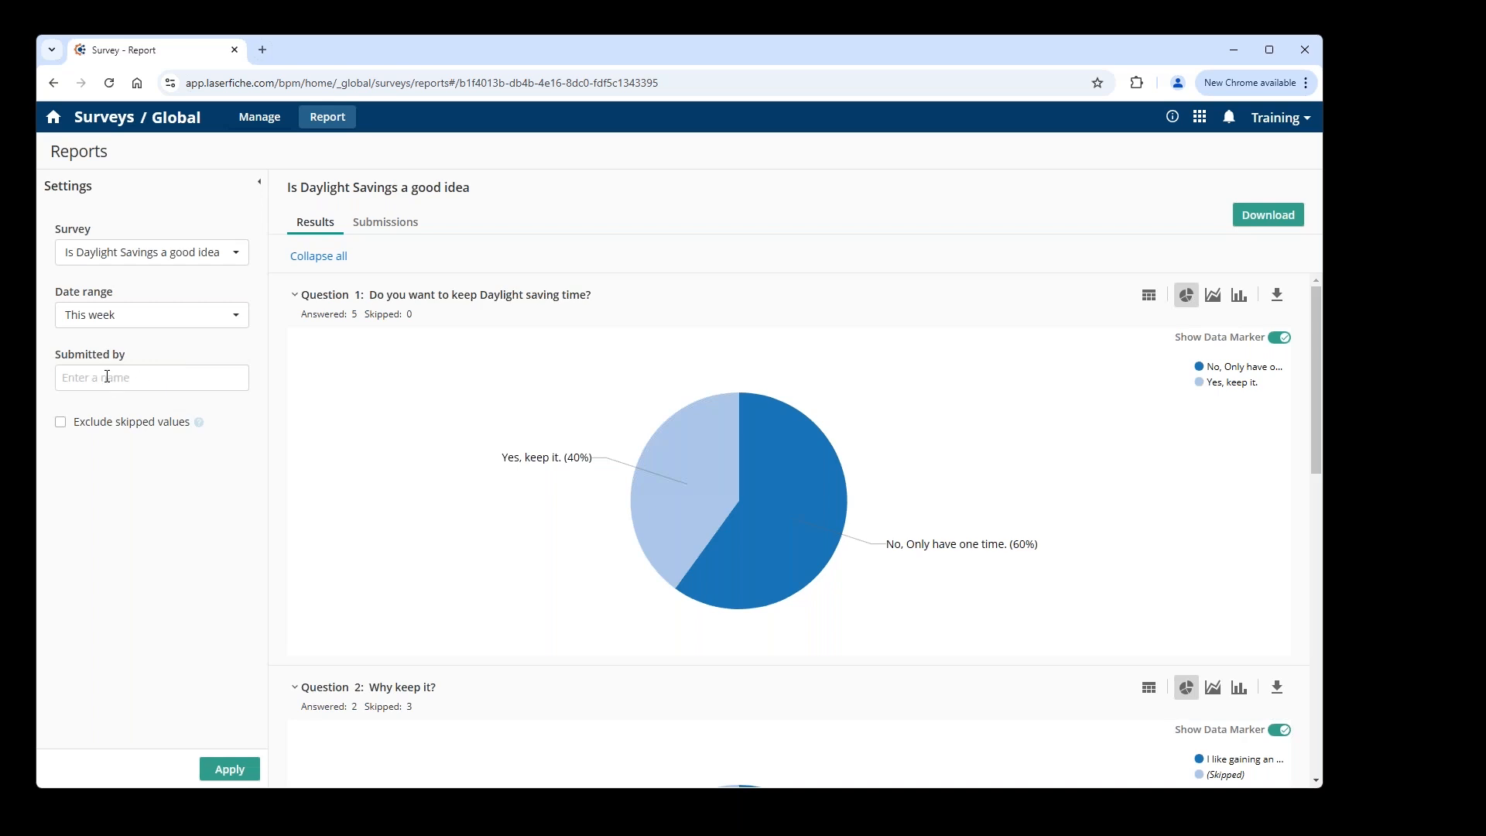
{"action": "left_click", "coordinate": [138, 373]}
{"action": "left_click", "coordinate": [197, 520]}
Step: Collapse and re-expand all question results, and inspect both slices of the first question's pie chart
{"action": "left_click", "coordinate": [331, 261]}
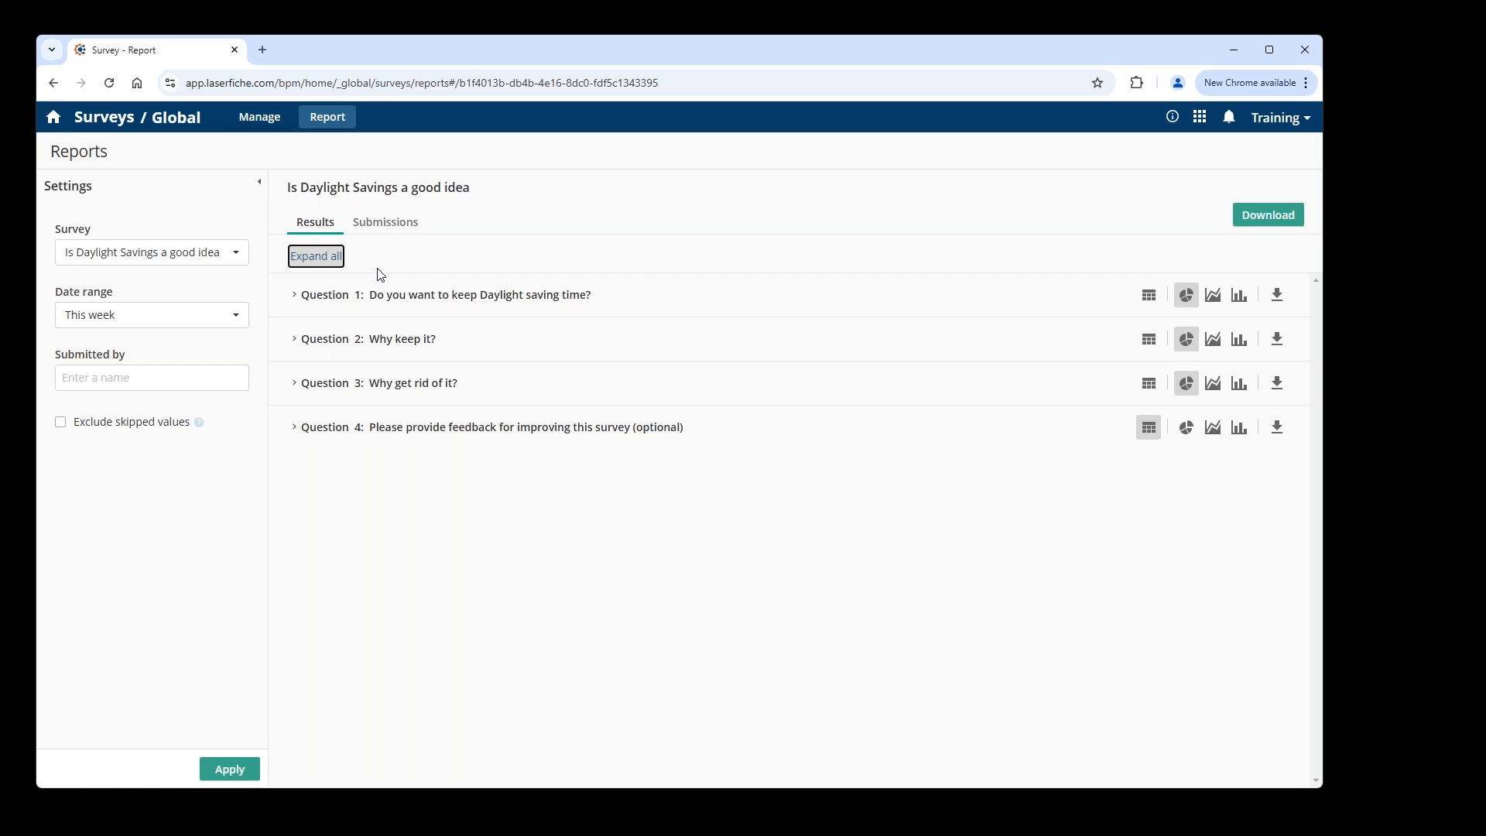
{"action": "left_click", "coordinate": [313, 263]}
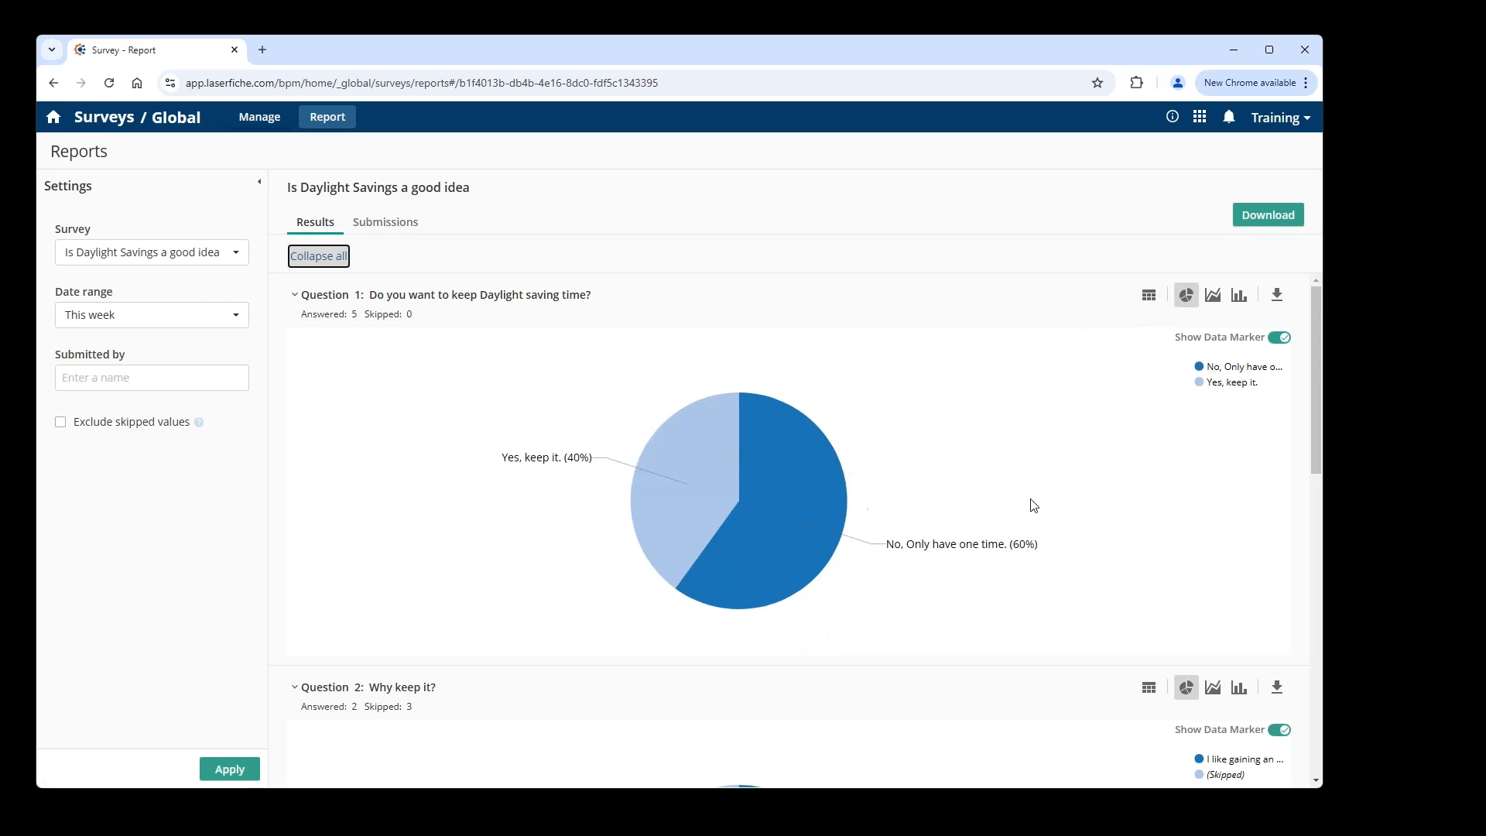
{"action": "mouse_move", "coordinate": [705, 495]}
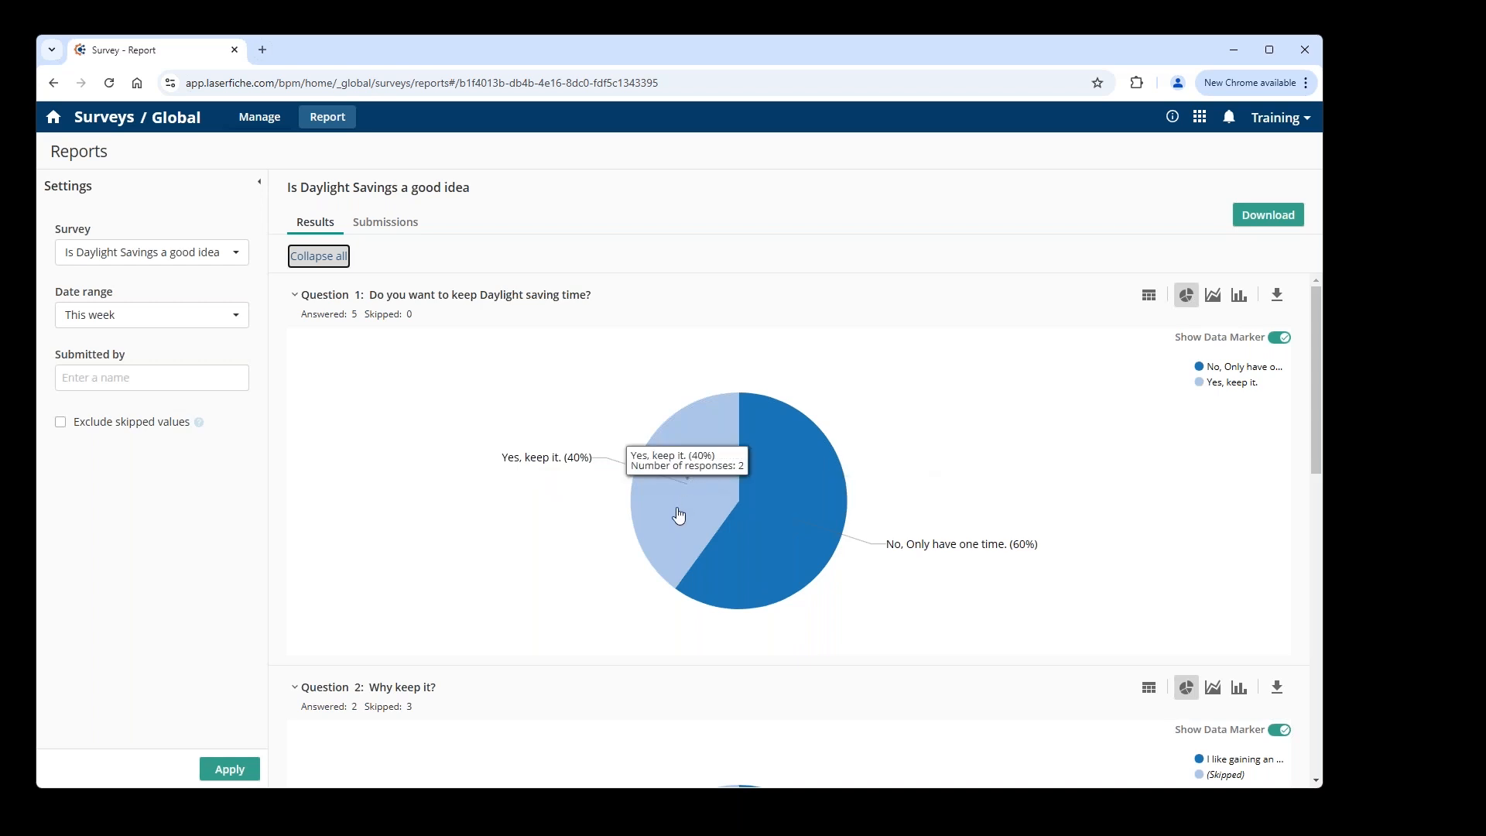
{"action": "mouse_move", "coordinate": [772, 523]}
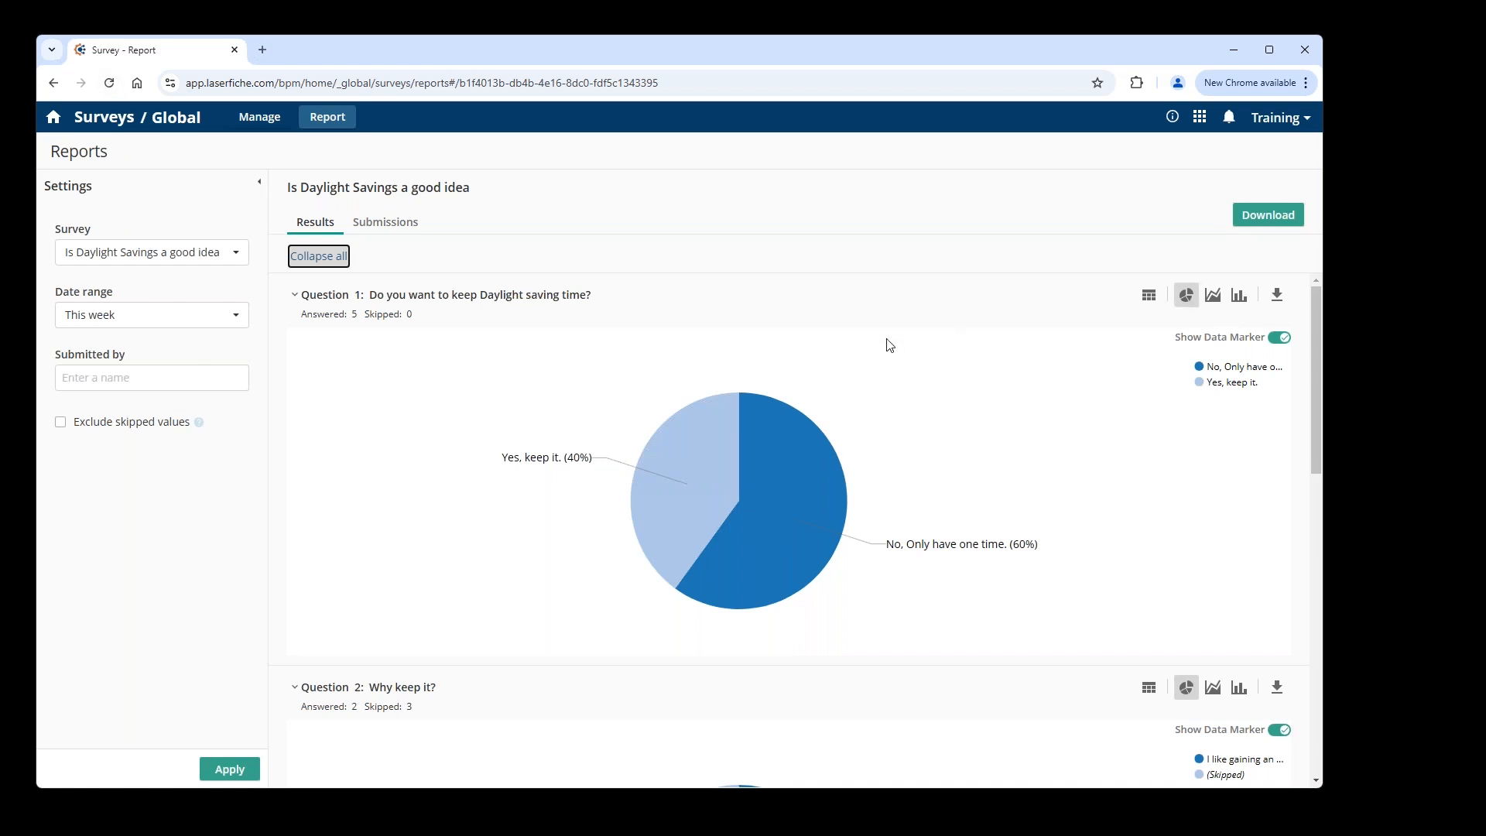
Step: Refresh the report and examine the updated response charts and feedback table for all four questions
{"action": "left_click", "coordinate": [109, 82]}
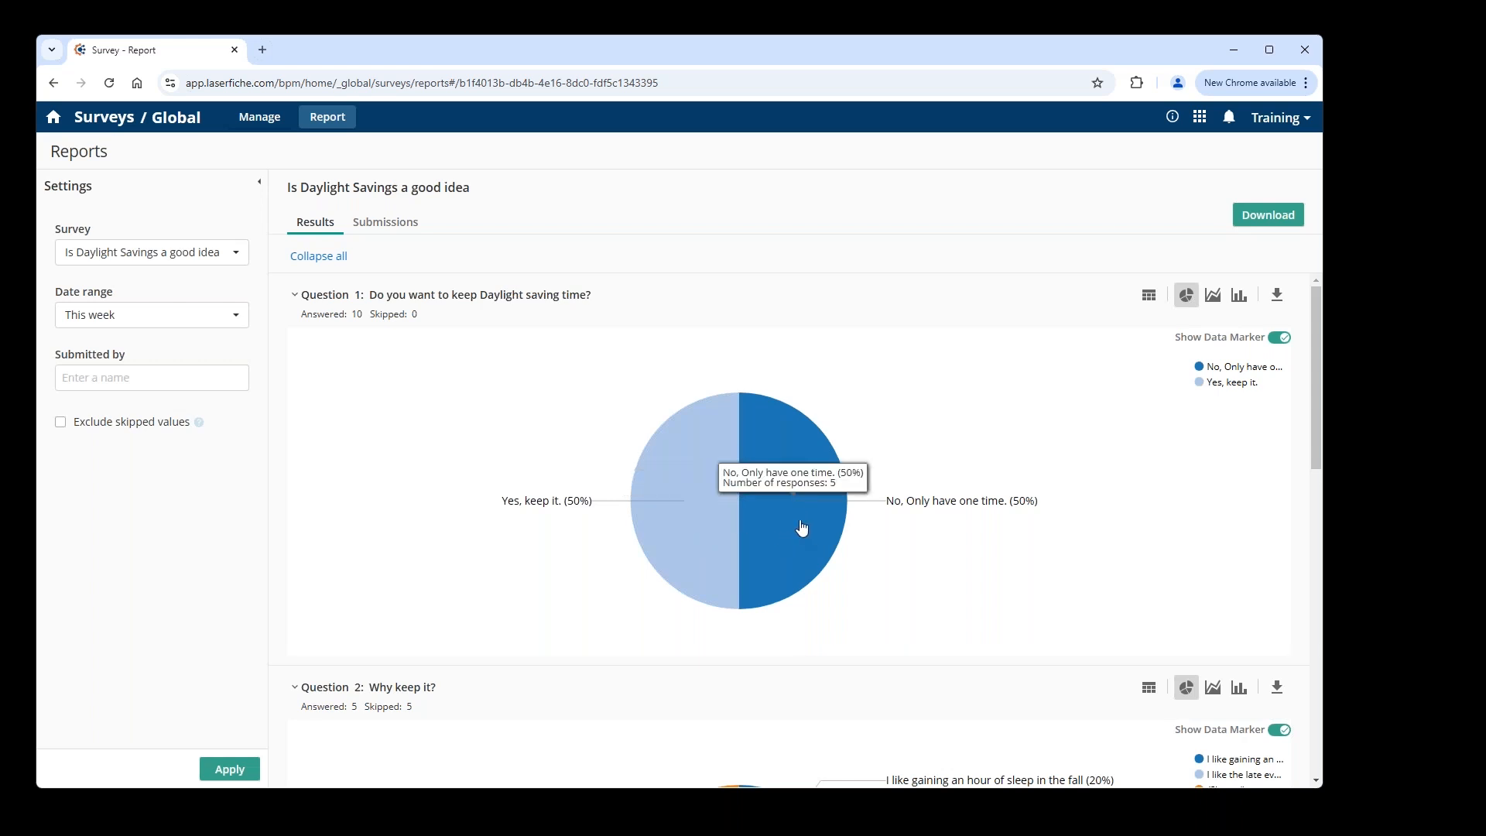
{"action": "scroll", "coordinate": [592, 457], "scroll_direction": "down", "scroll_amount": 2}
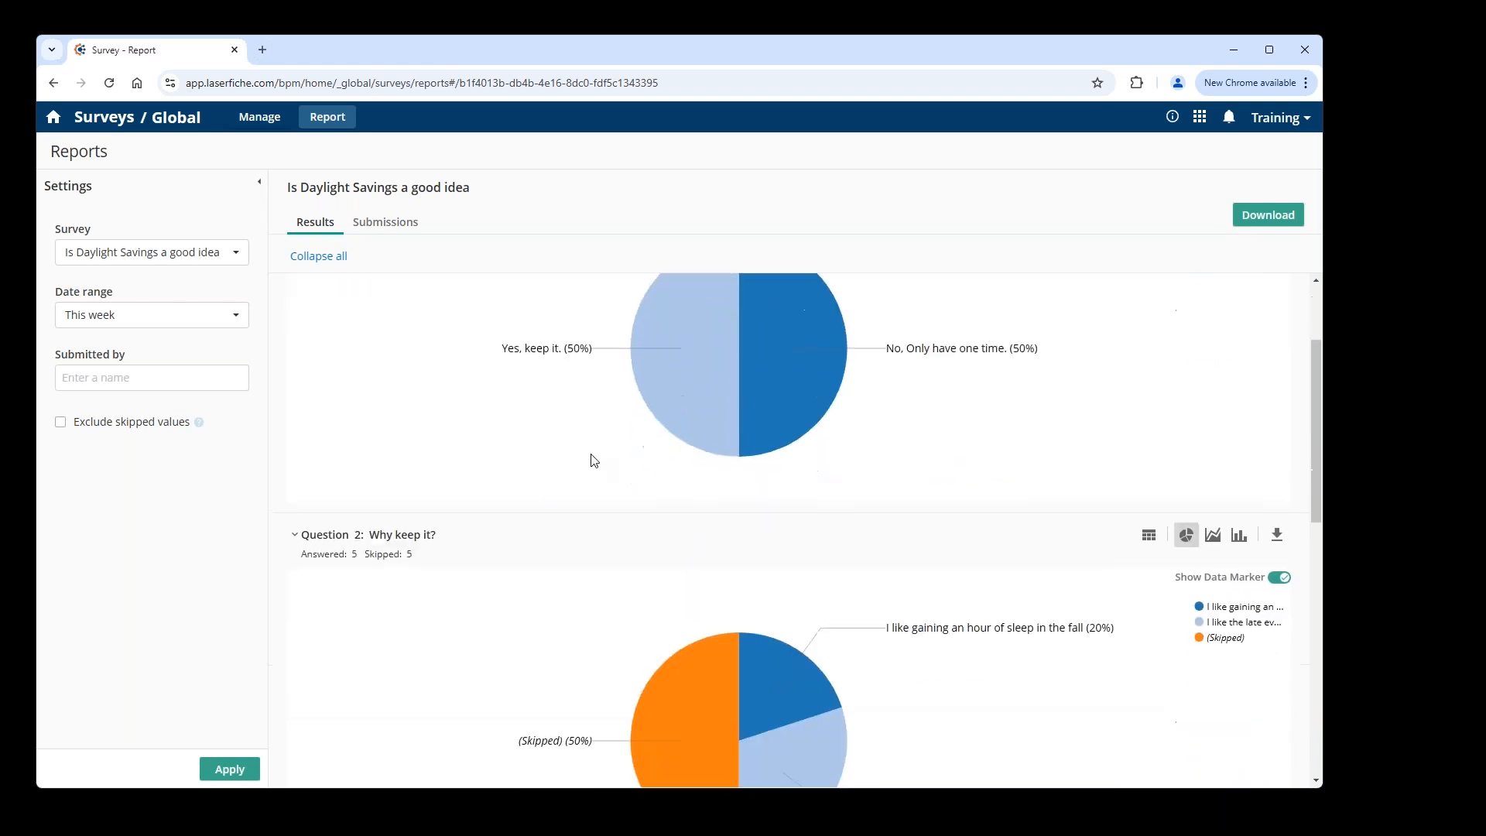
{"action": "scroll", "coordinate": [588, 455], "scroll_direction": "down", "scroll_amount": 4}
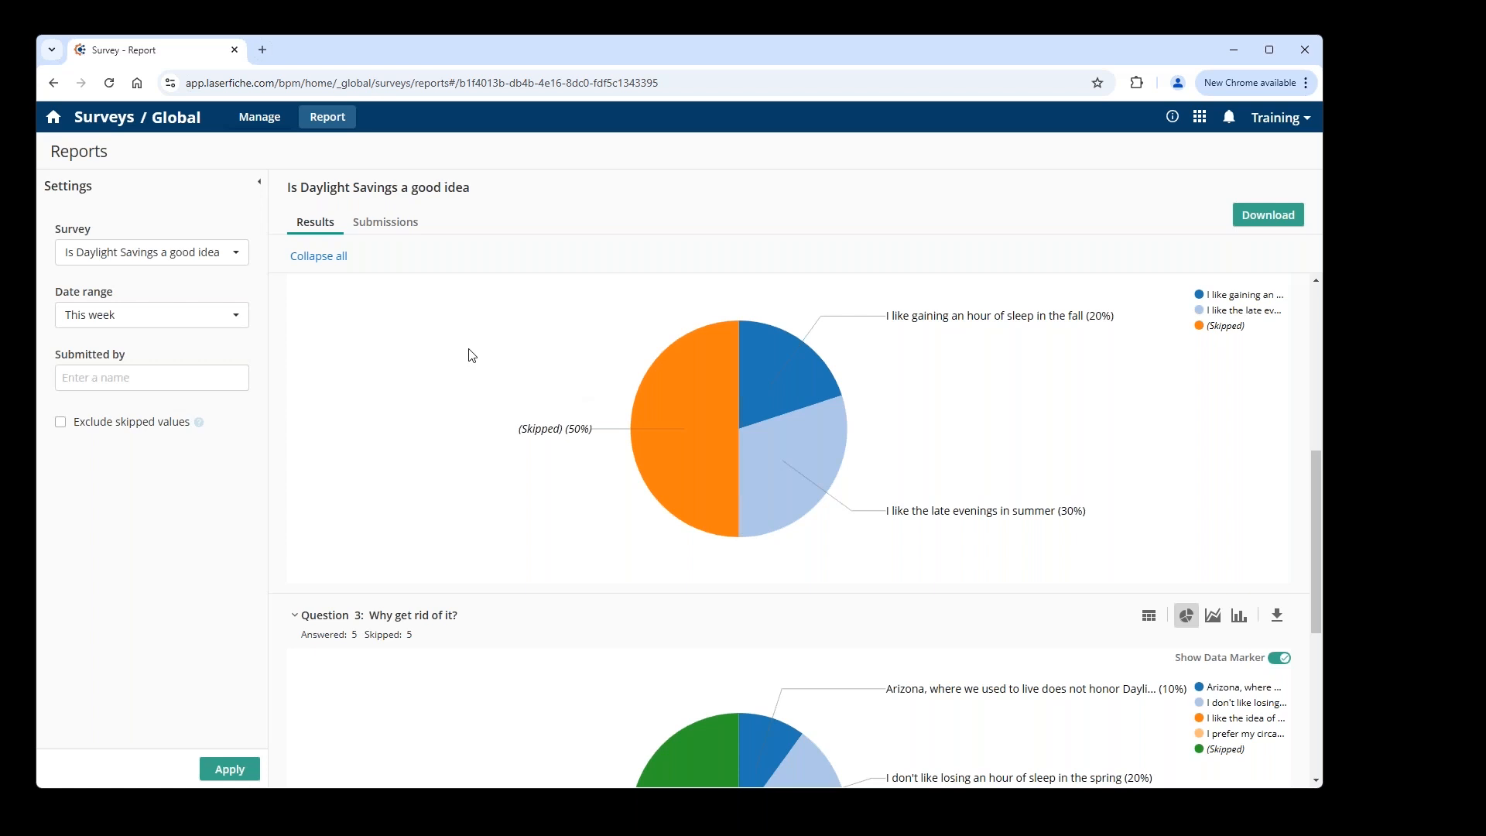
{"action": "scroll", "coordinate": [468, 352], "scroll_direction": "up", "scroll_amount": 2}
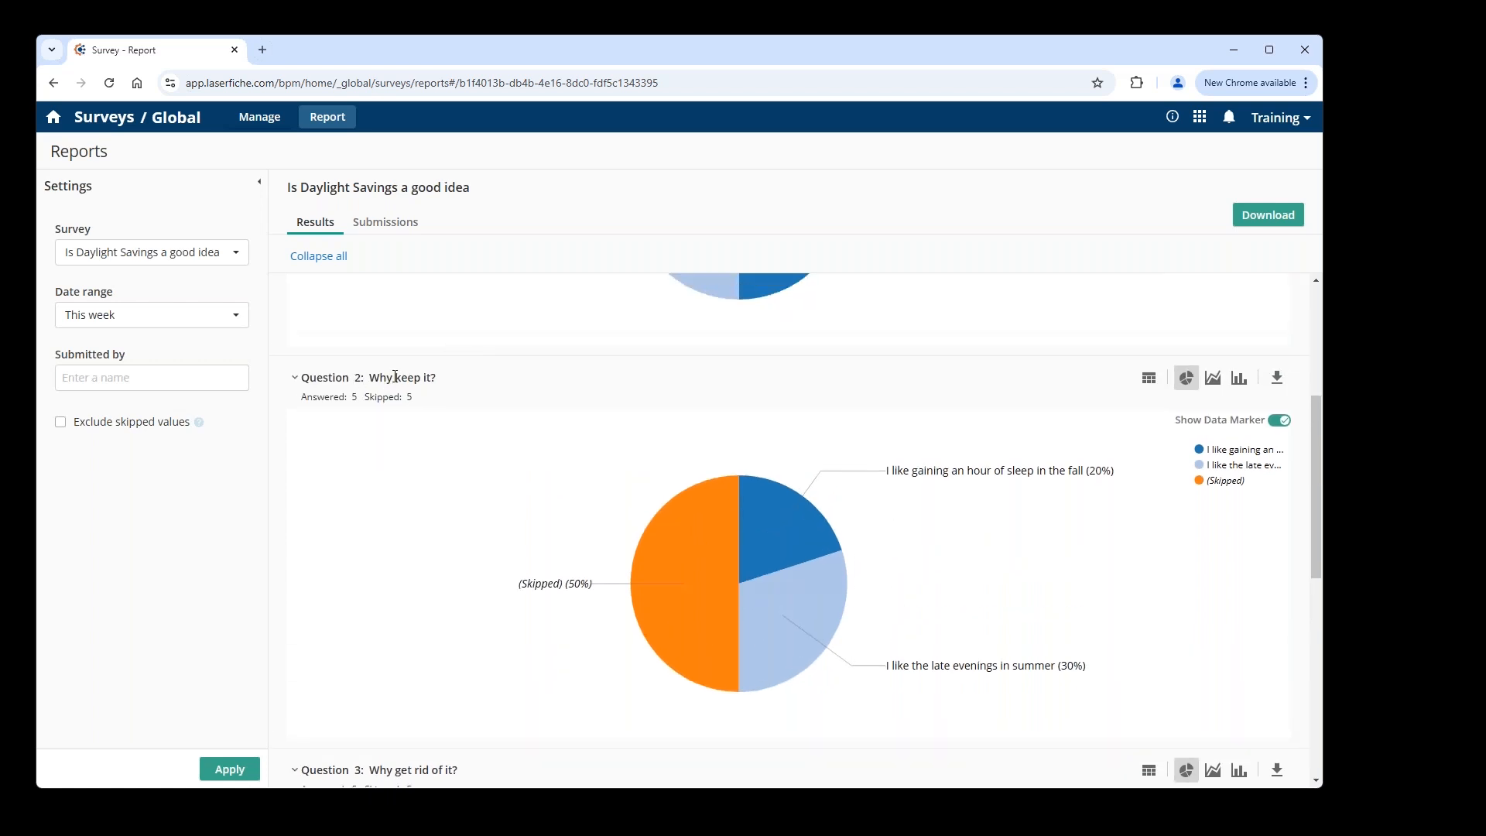
{"action": "scroll", "coordinate": [563, 476], "scroll_direction": "down", "scroll_amount": 1}
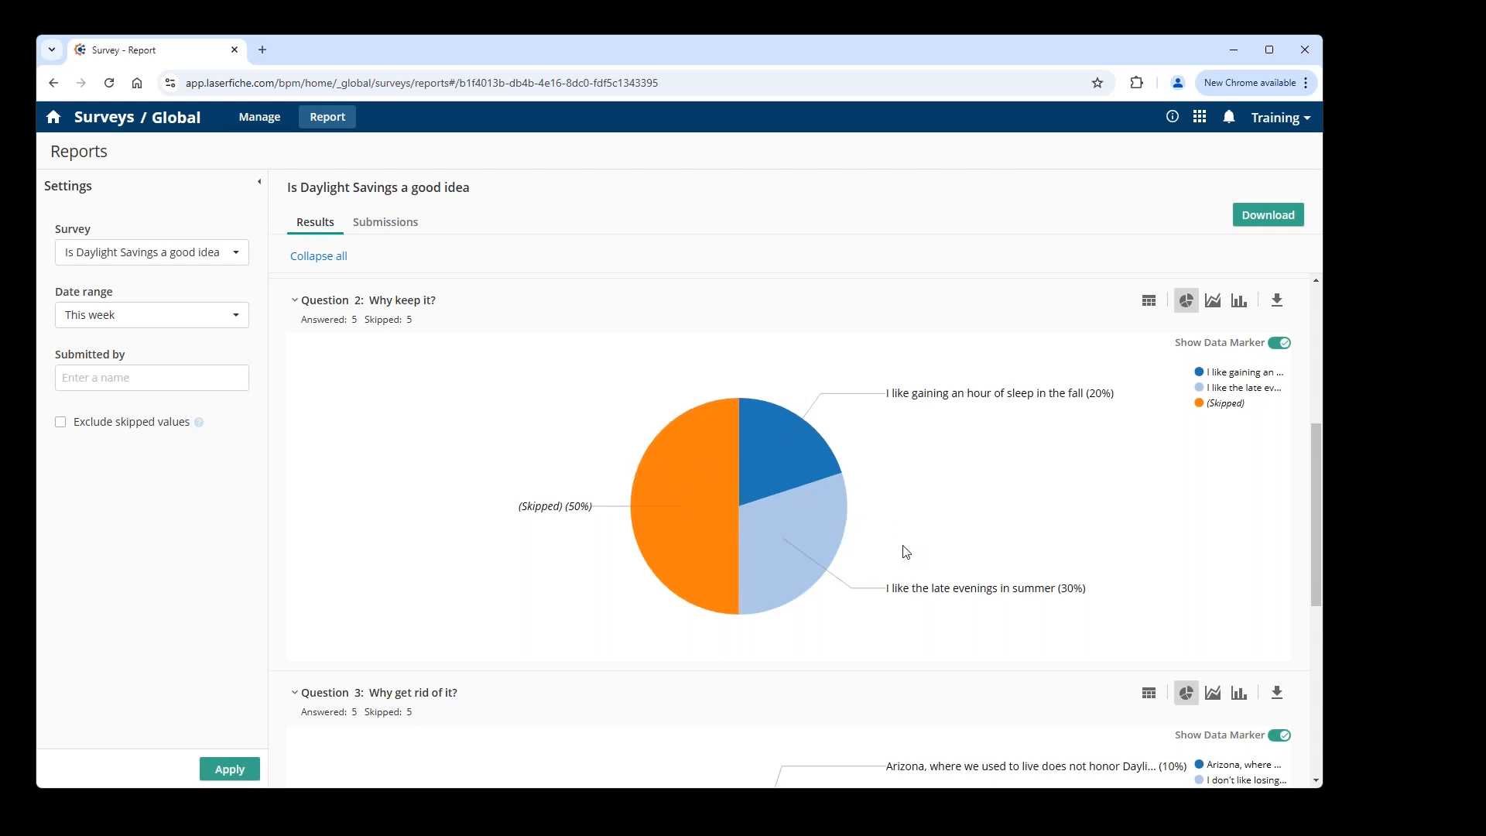
{"action": "scroll", "coordinate": [915, 538], "scroll_direction": "down", "scroll_amount": 7}
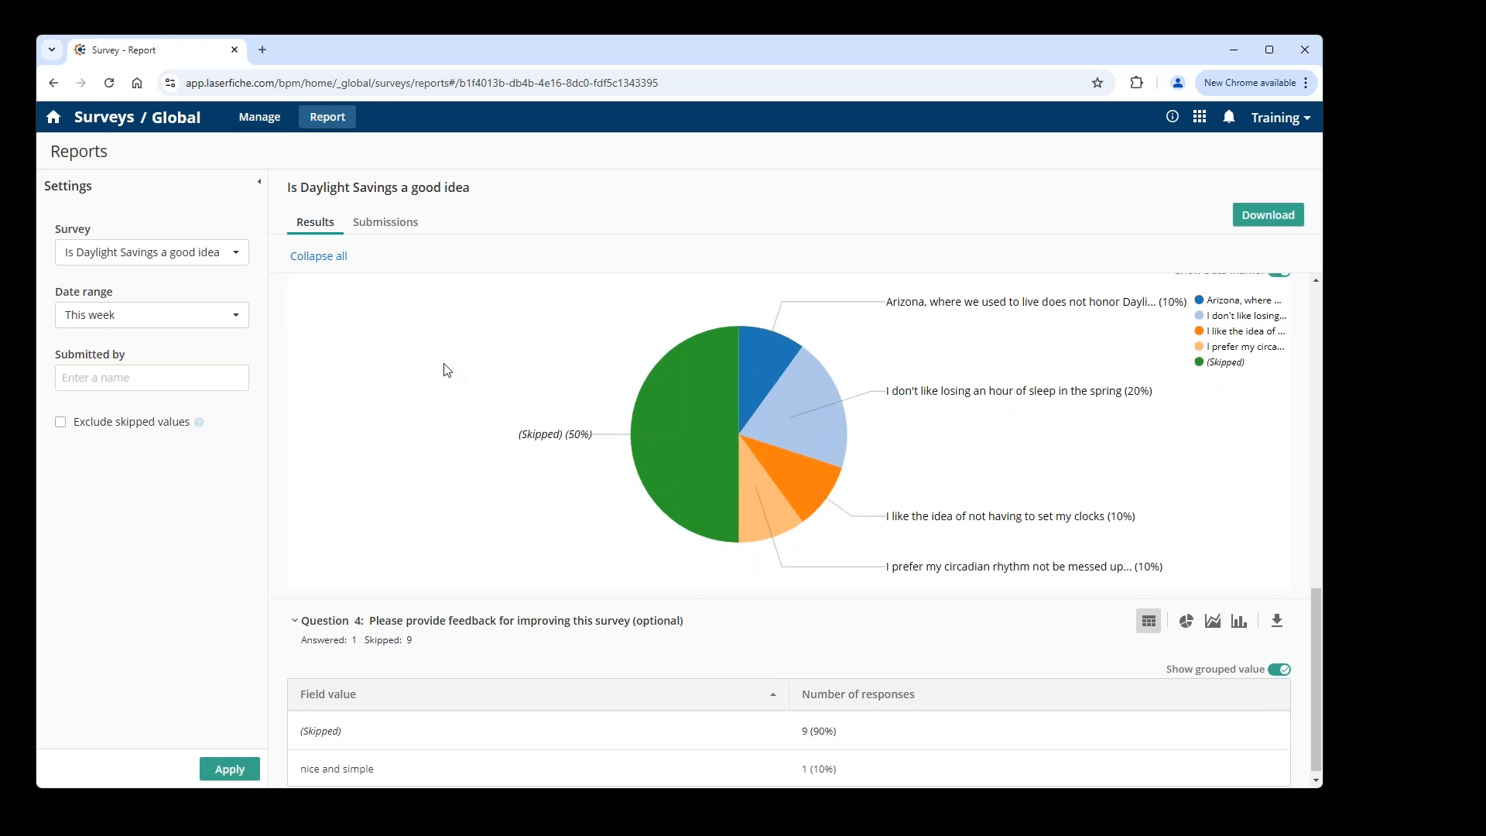
{"action": "scroll", "coordinate": [563, 523], "scroll_direction": "up", "scroll_amount": 1}
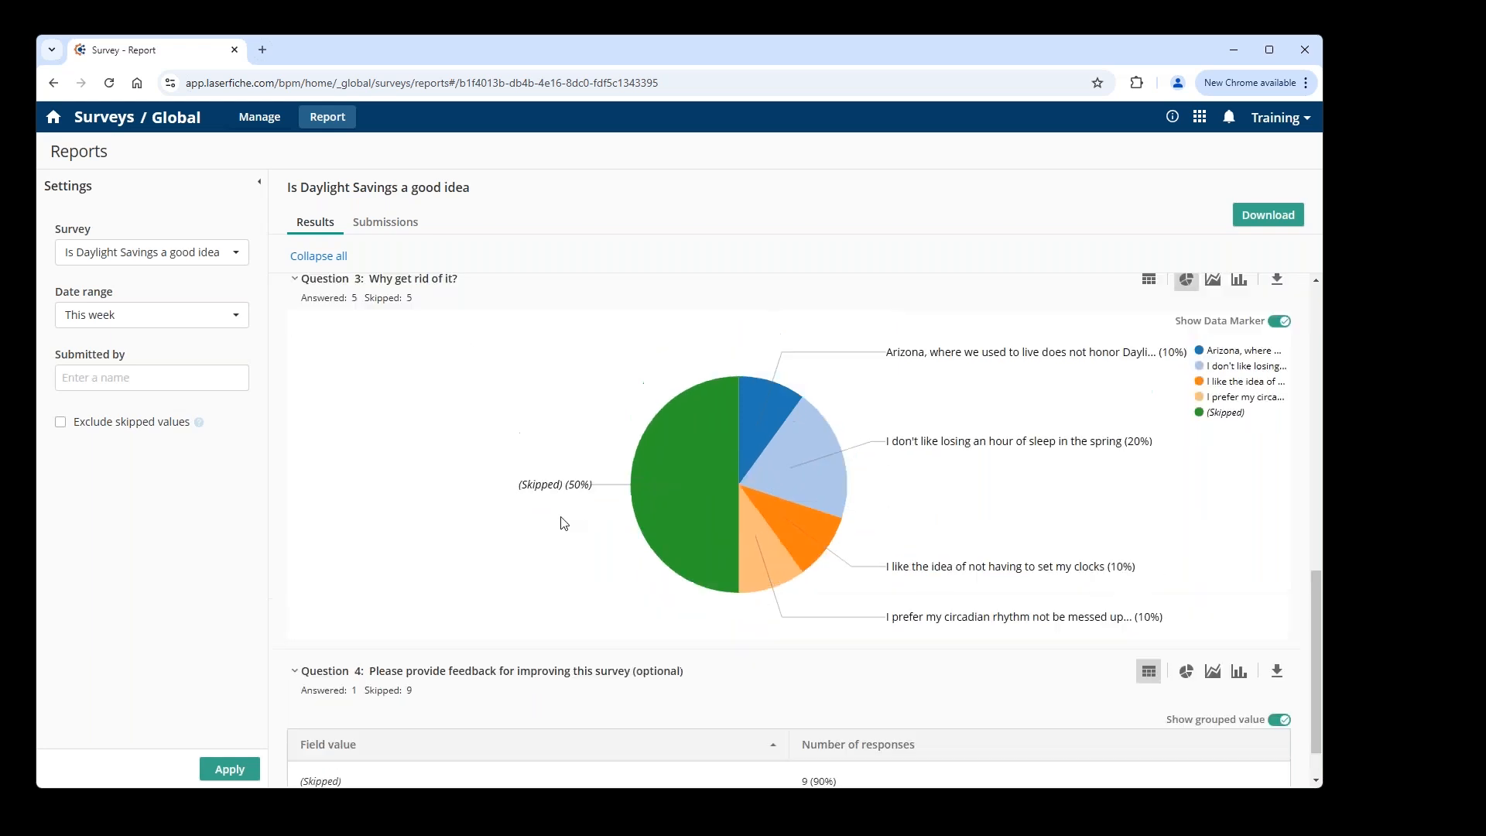
{"action": "scroll", "coordinate": [563, 523], "scroll_direction": "up", "scroll_amount": 2}
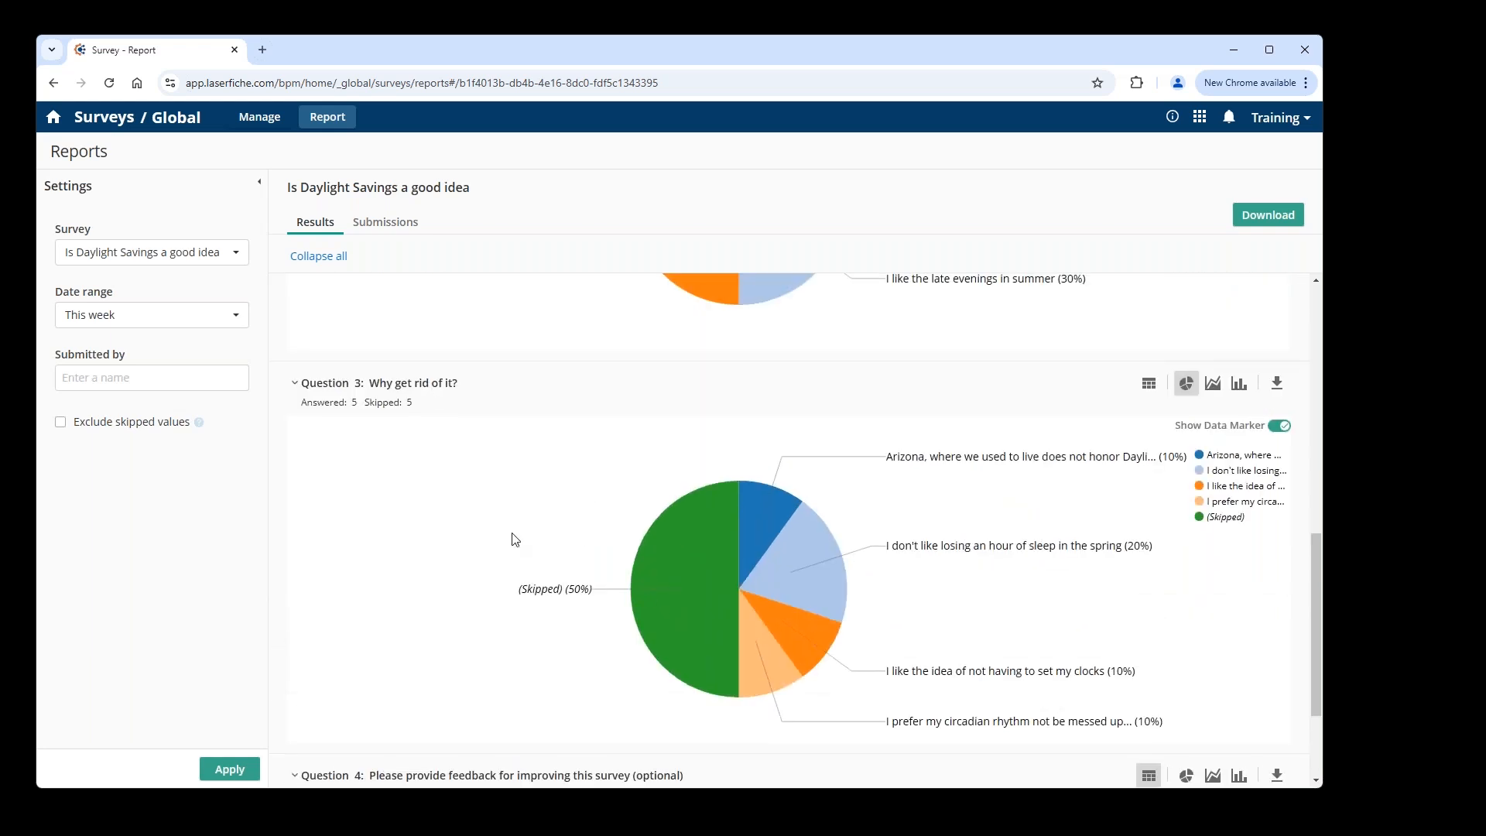
Step: Inspect the slices of the "Why get rid of it?" pie chart and view that question's results as a line chart
{"action": "scroll", "coordinate": [515, 538], "scroll_direction": "down", "scroll_amount": 1}
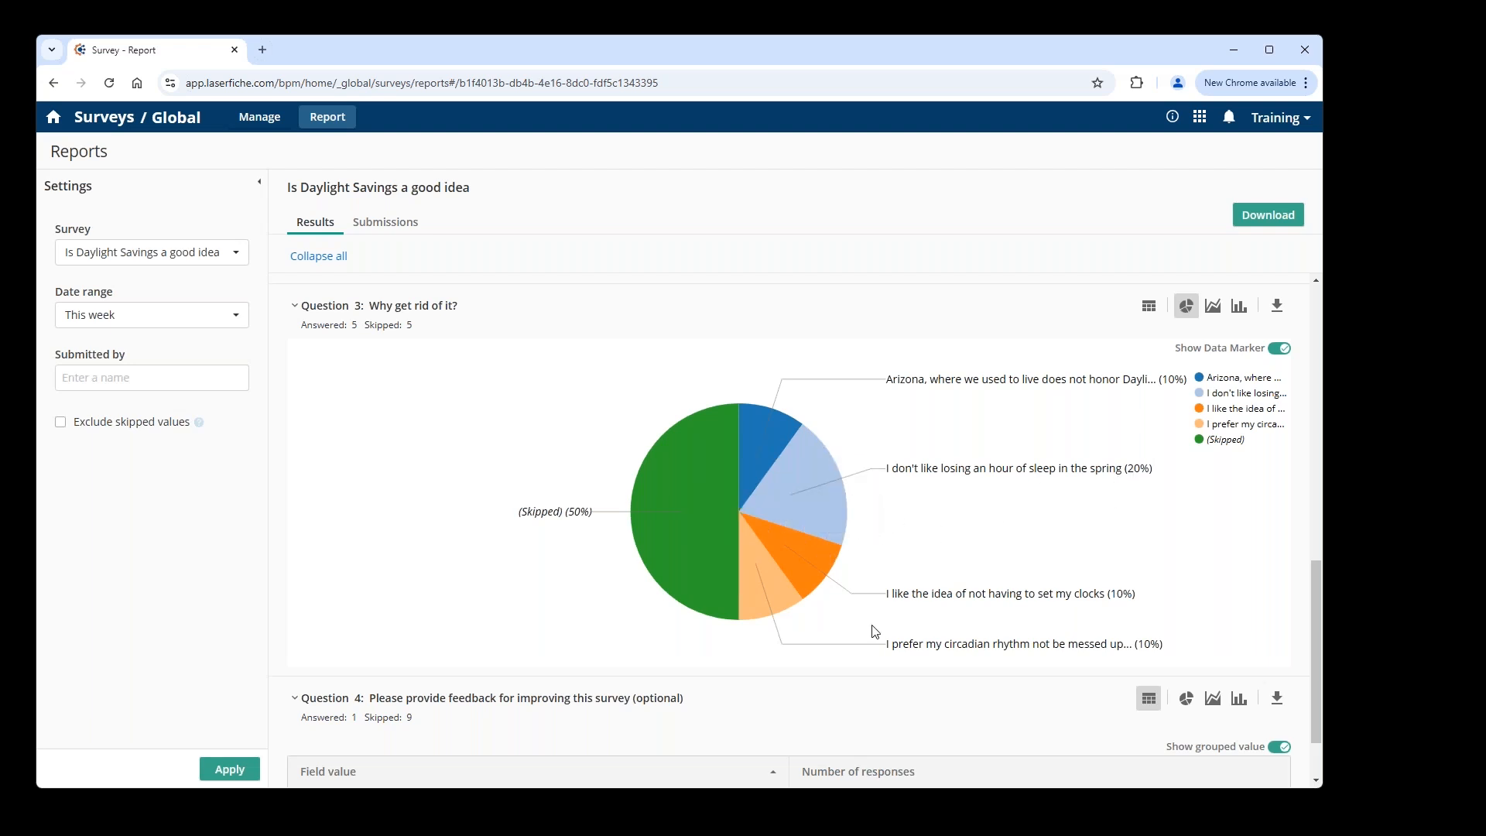
{"action": "mouse_move", "coordinate": [812, 567]}
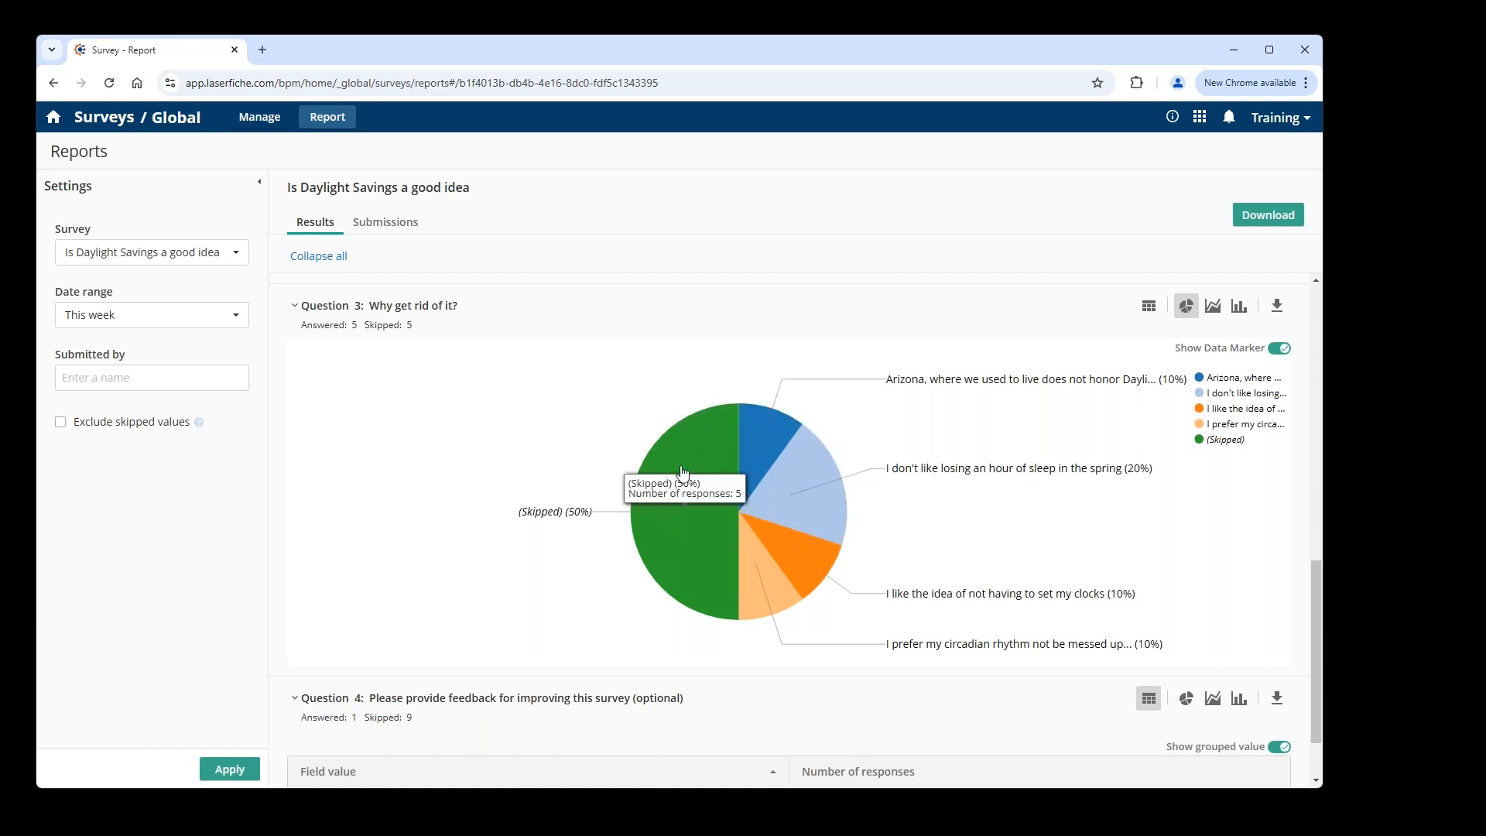
{"action": "mouse_move", "coordinate": [760, 595]}
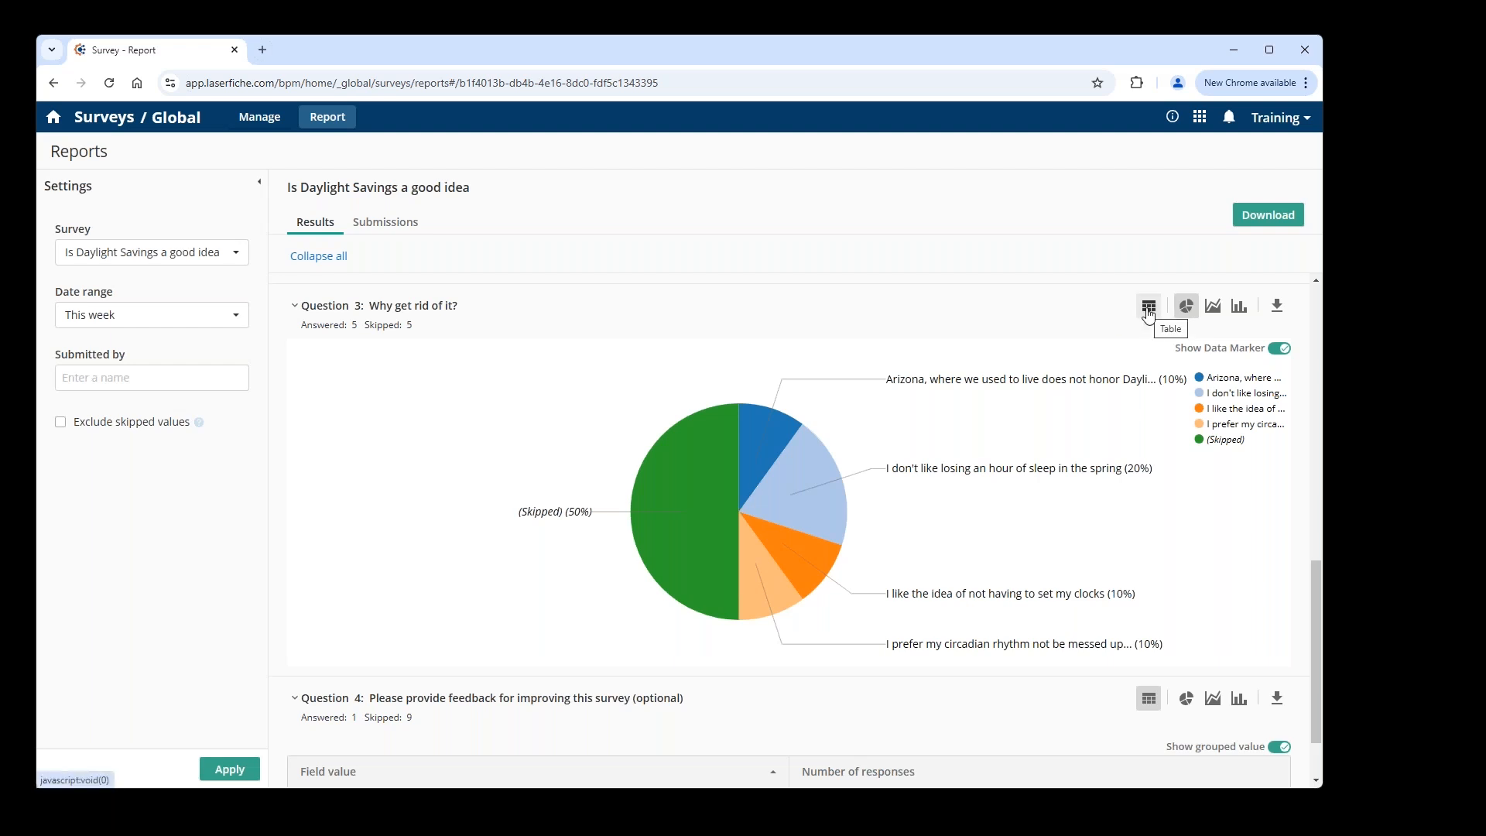
{"action": "left_click", "coordinate": [1187, 307]}
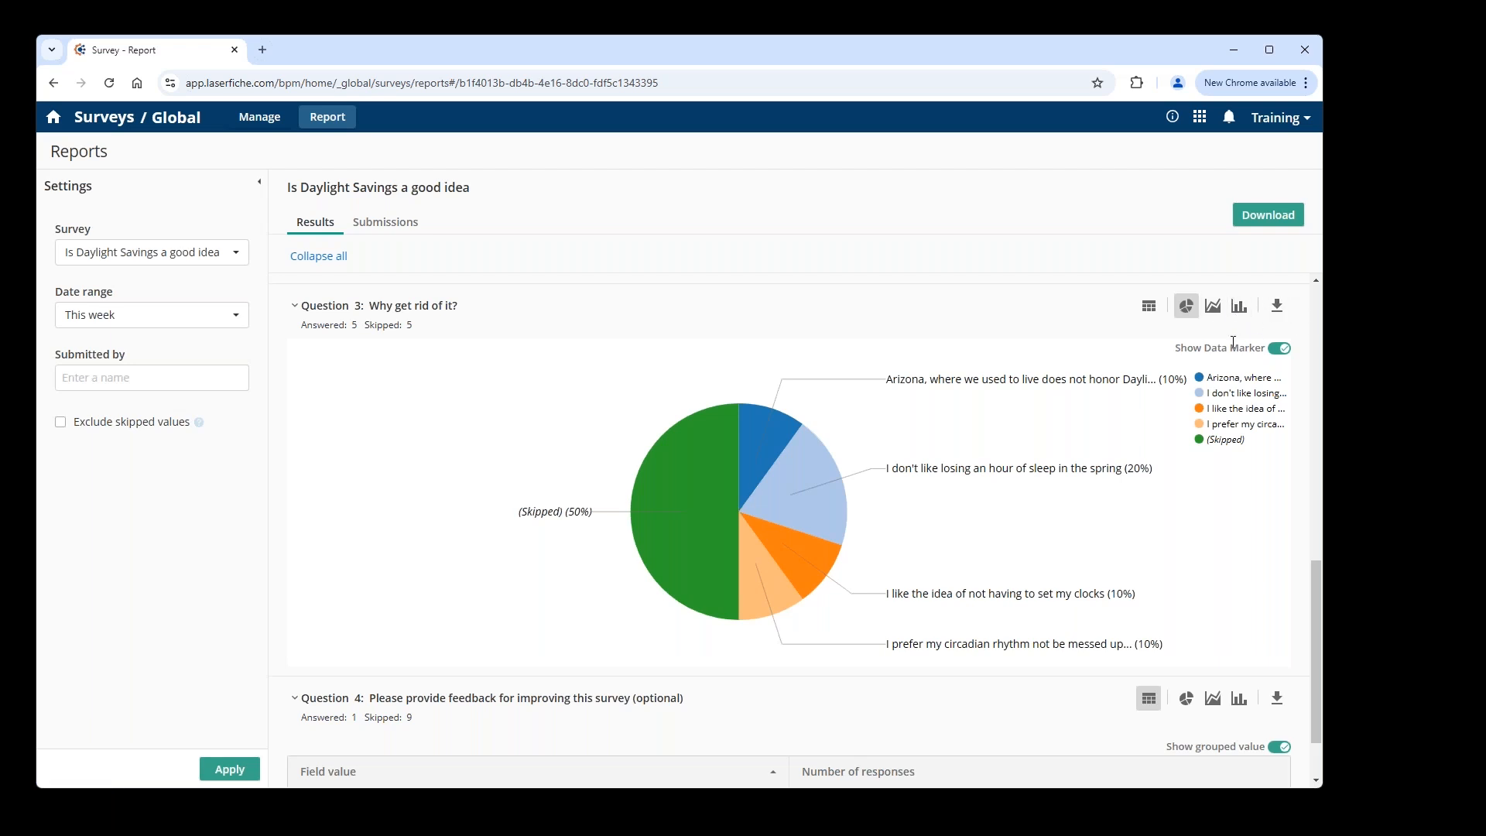
{"action": "left_click", "coordinate": [1213, 308]}
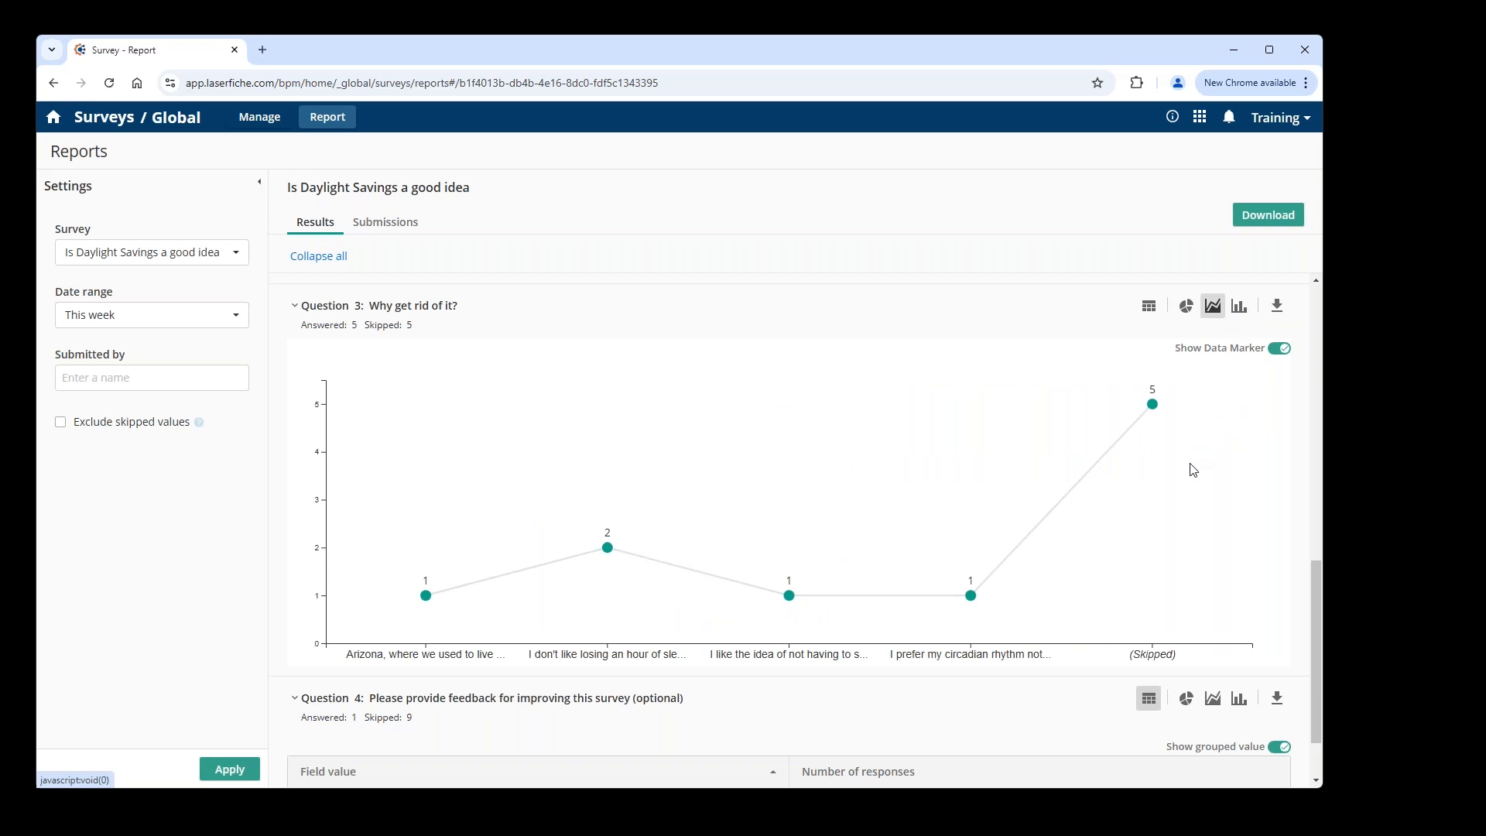
Step: Try the line chart for the first question, "Do you want to keep Daylight saving time?", and set its results to a bar chart
{"action": "scroll", "coordinate": [1023, 432], "scroll_direction": "up", "scroll_amount": 7}
{"action": "scroll", "coordinate": [1024, 433], "scroll_direction": "up", "scroll_amount": 3}
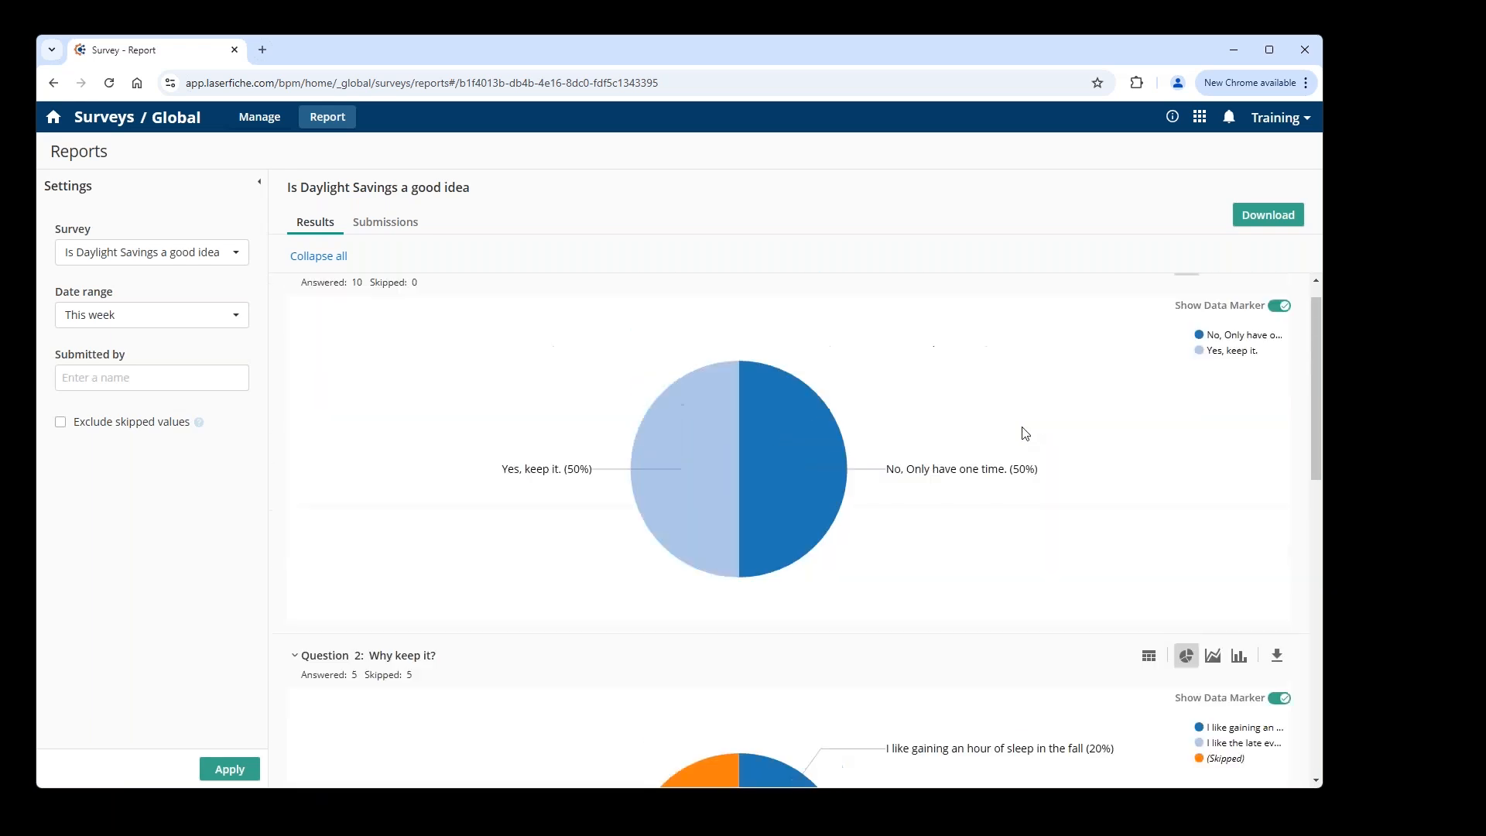
{"action": "scroll", "coordinate": [1023, 433], "scroll_direction": "down", "scroll_amount": 3}
{"action": "scroll", "coordinate": [1023, 433], "scroll_direction": "up", "scroll_amount": 3}
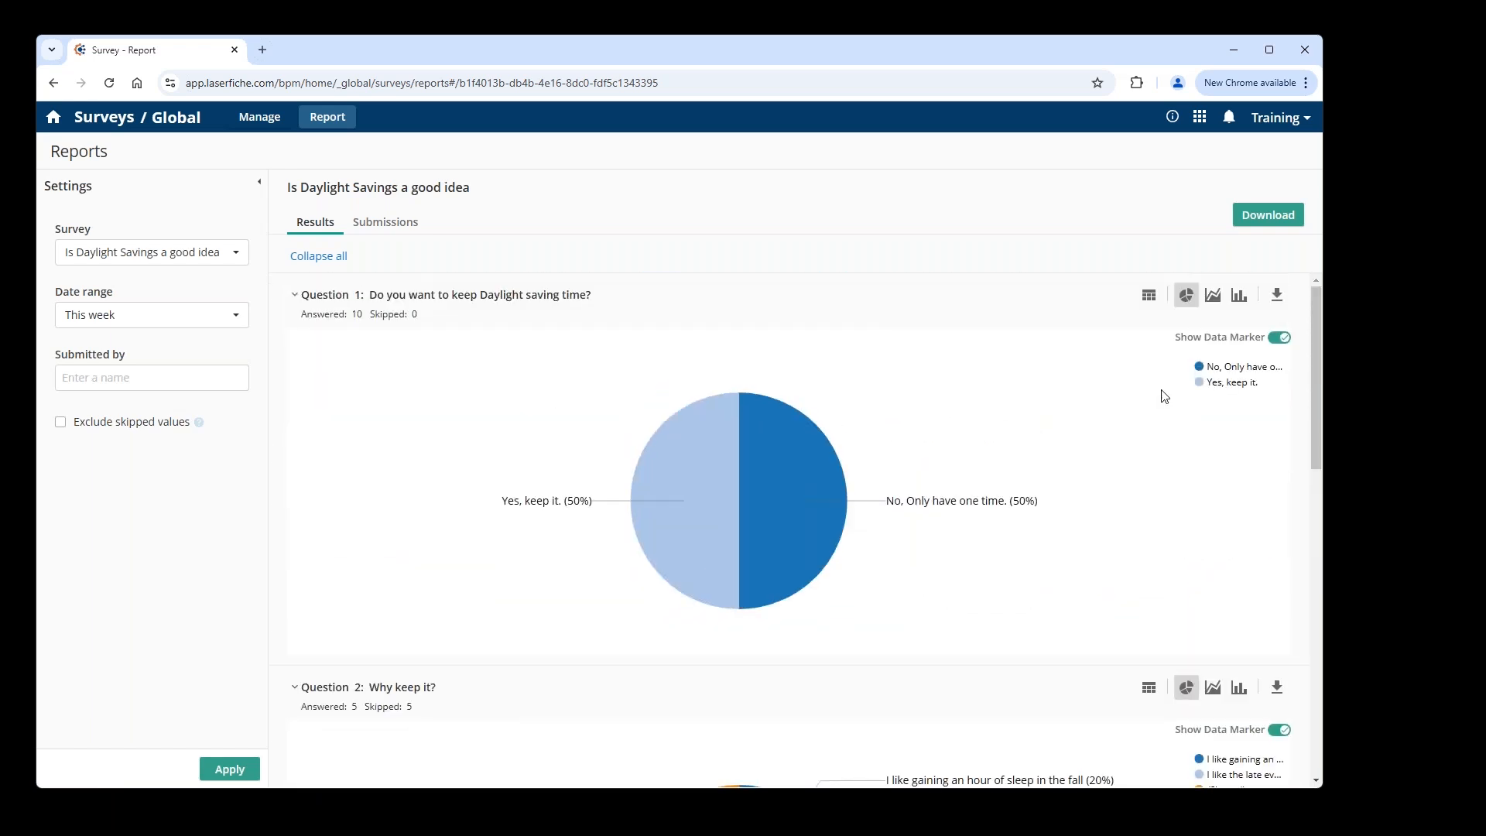
{"action": "left_click", "coordinate": [1213, 302]}
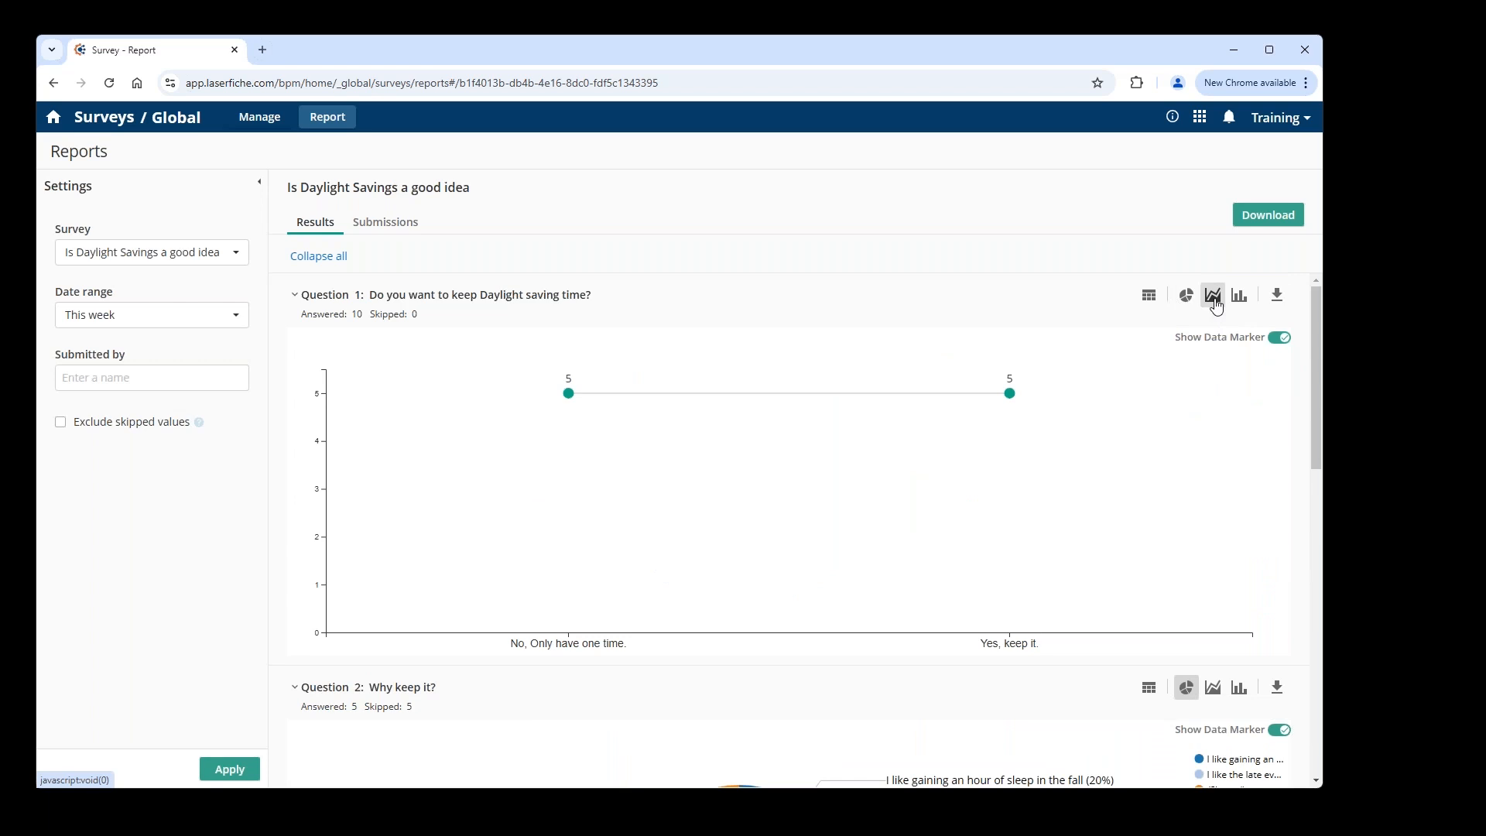
{"action": "left_click", "coordinate": [1238, 297]}
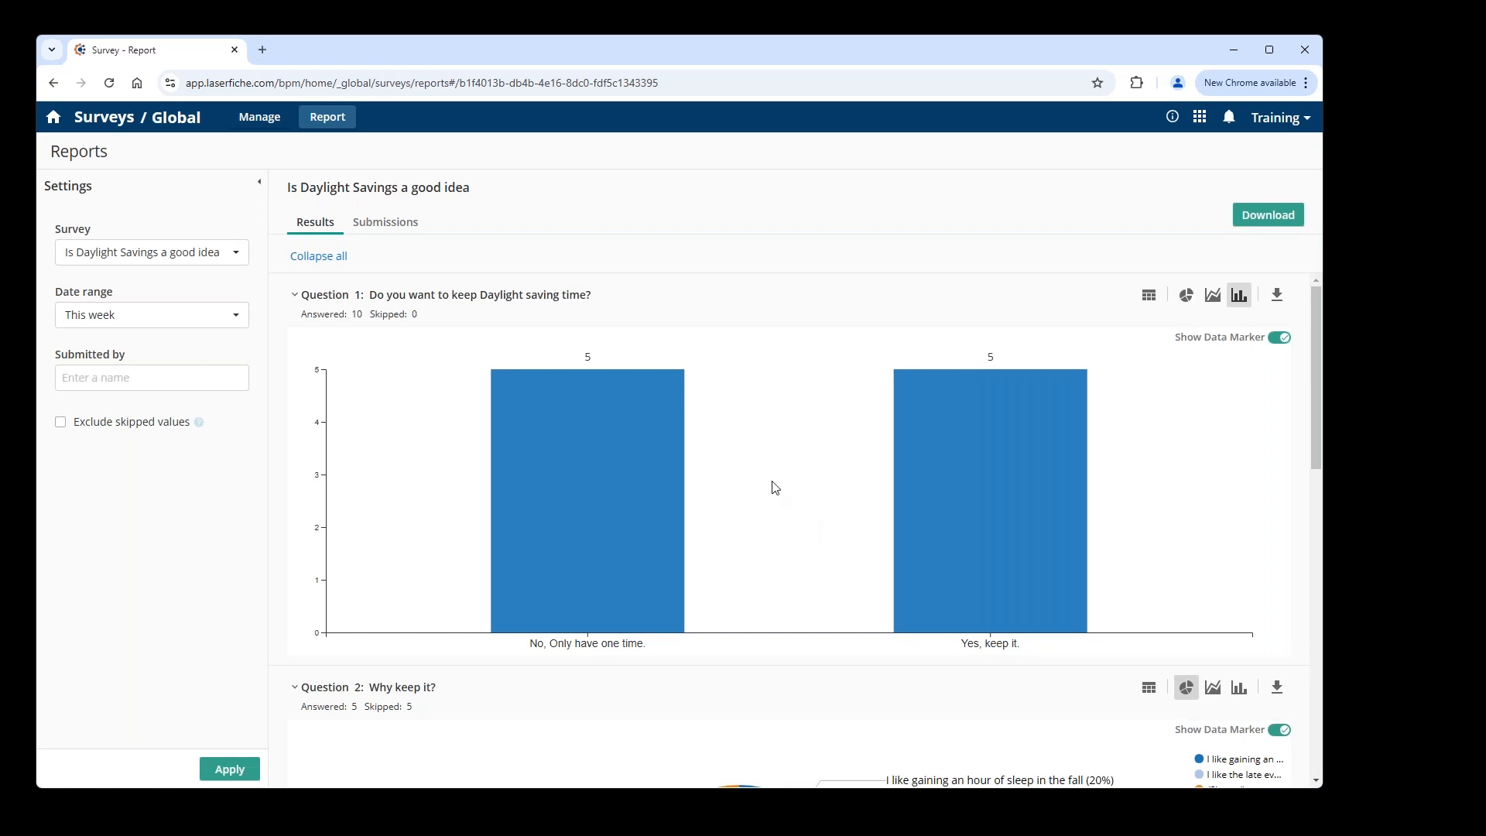
Step: Show the "Why get rid of it?" results as a bar chart together with the table of responses
{"action": "scroll", "coordinate": [775, 488], "scroll_direction": "down", "scroll_amount": 5}
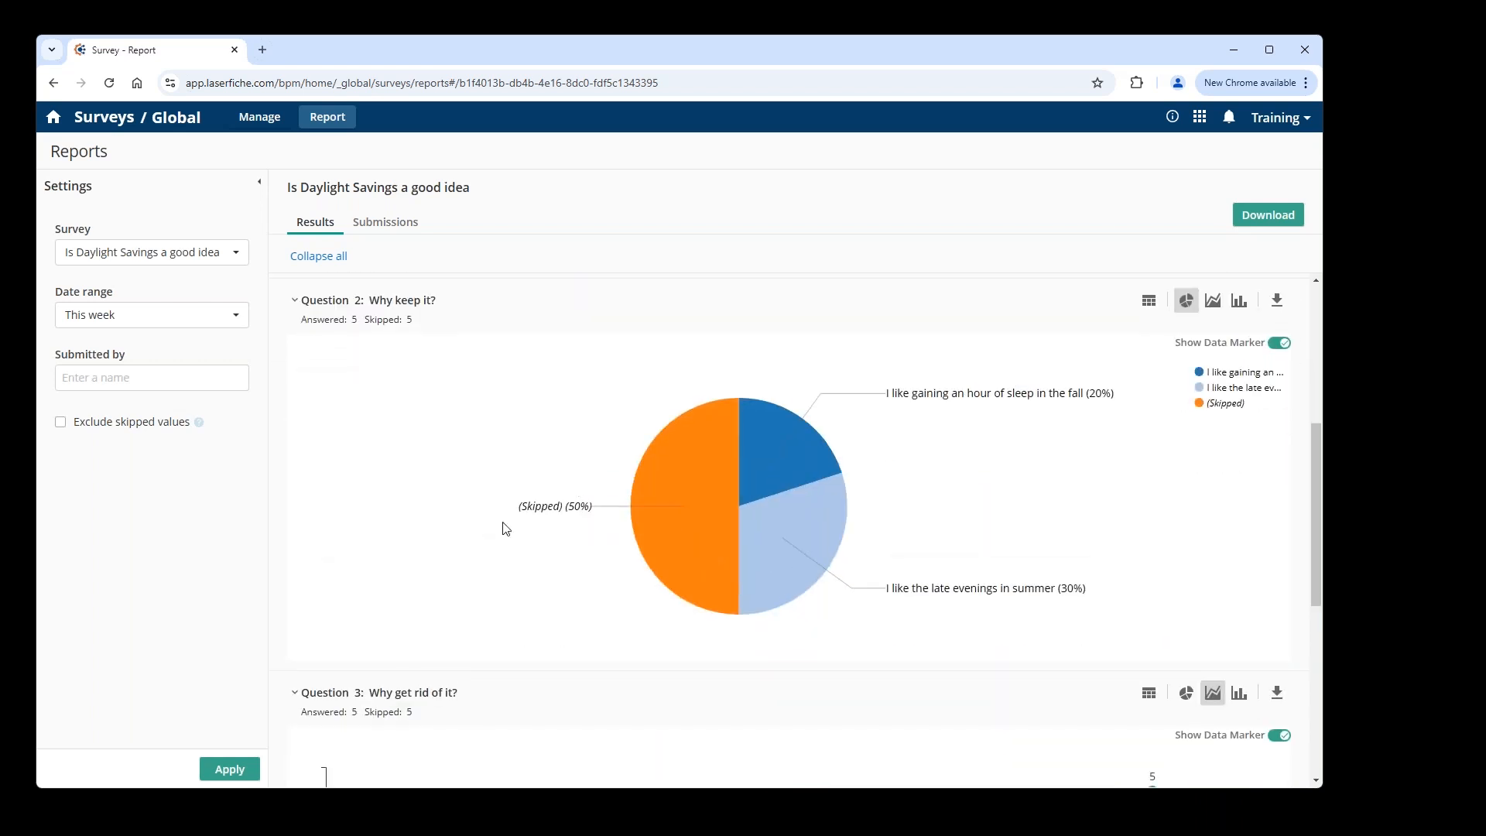
{"action": "scroll", "coordinate": [444, 564], "scroll_direction": "down", "scroll_amount": 4}
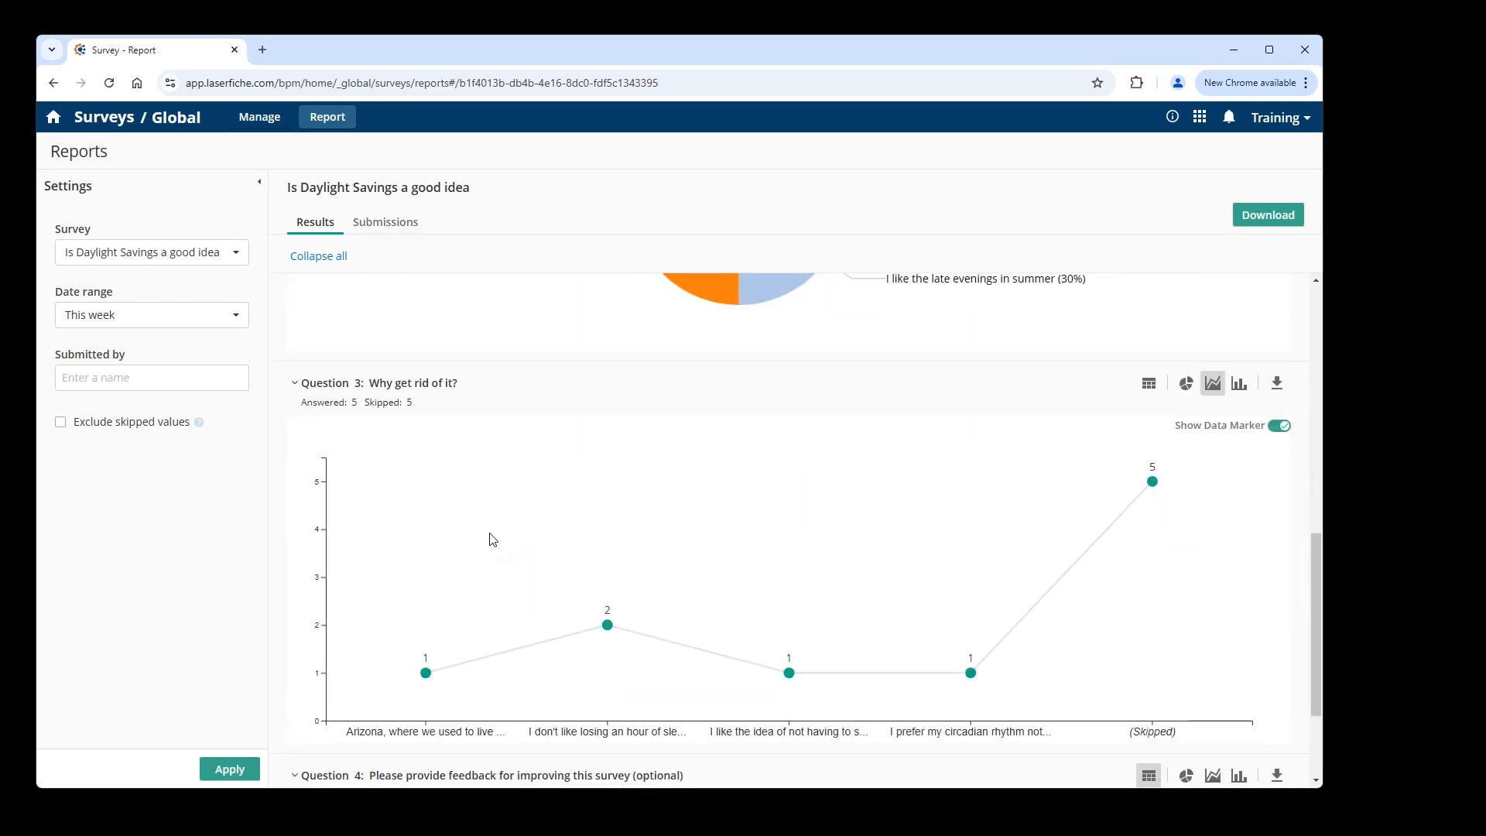
{"action": "left_click", "coordinate": [1186, 383]}
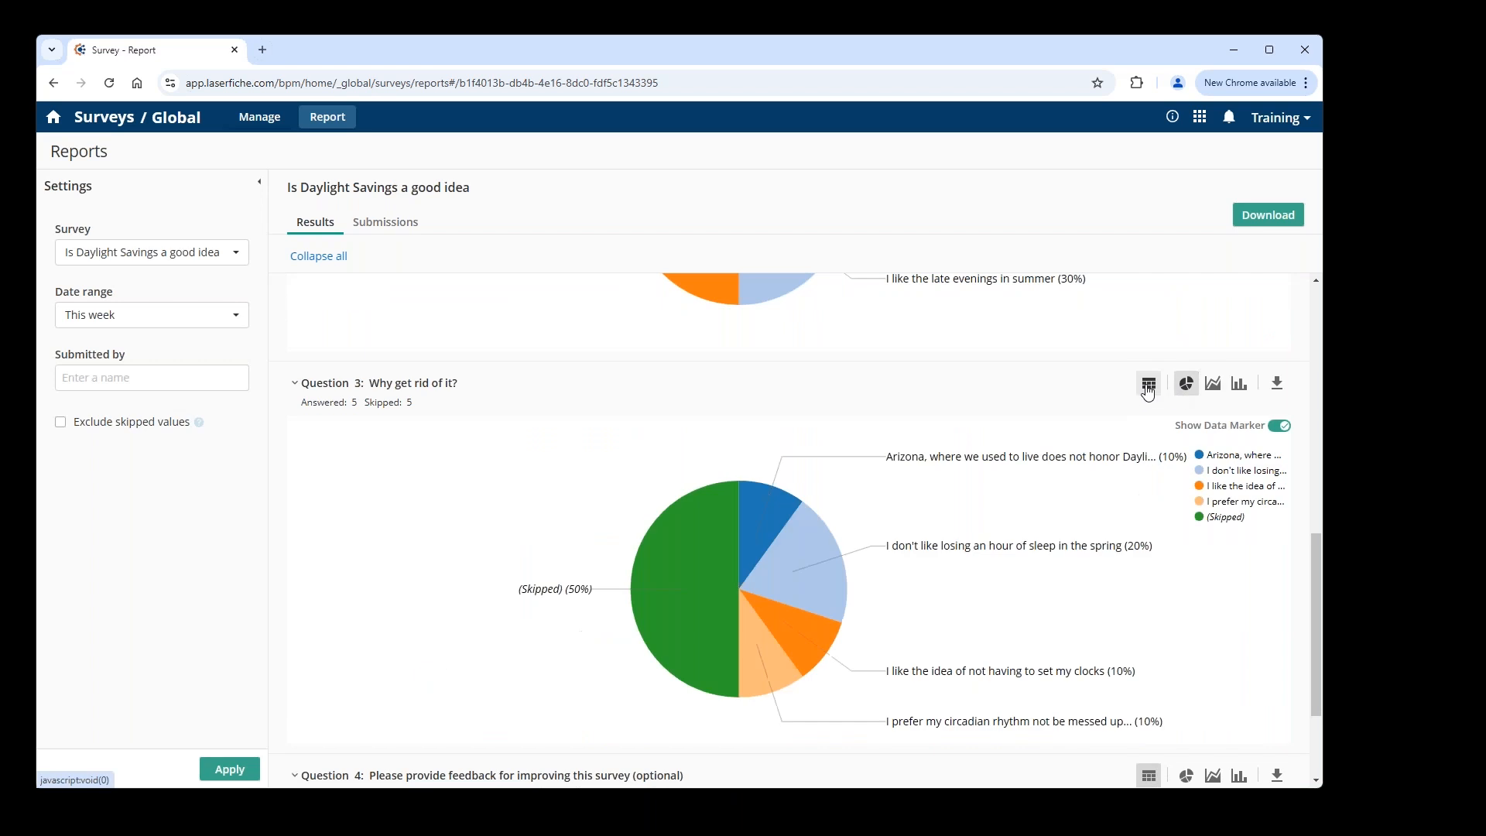
{"action": "scroll", "coordinate": [1195, 474], "scroll_direction": "up", "scroll_amount": 1}
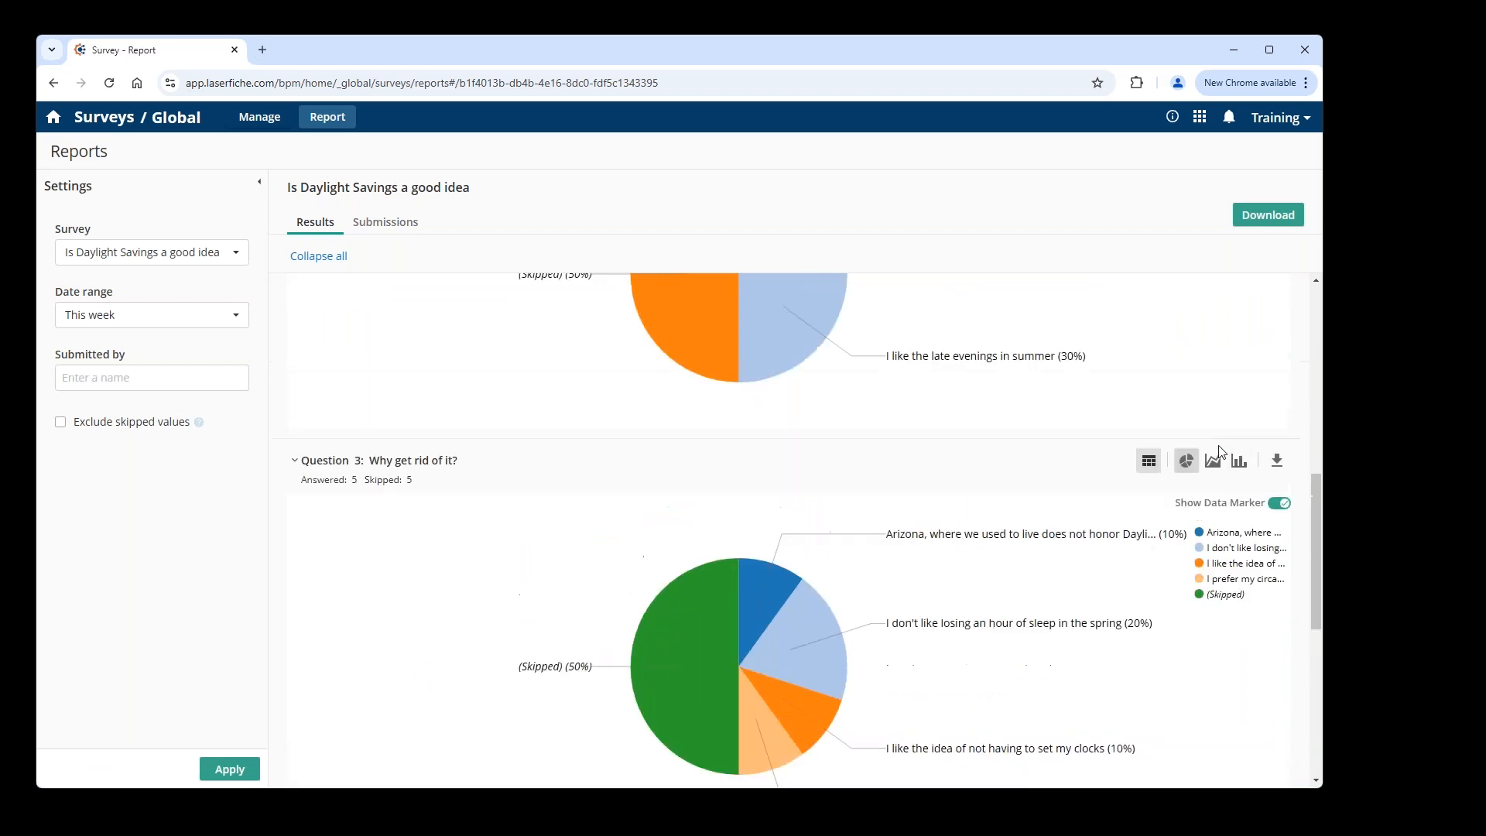
{"action": "left_click", "coordinate": [1239, 462]}
{"action": "scroll", "coordinate": [955, 591], "scroll_direction": "down", "scroll_amount": 3}
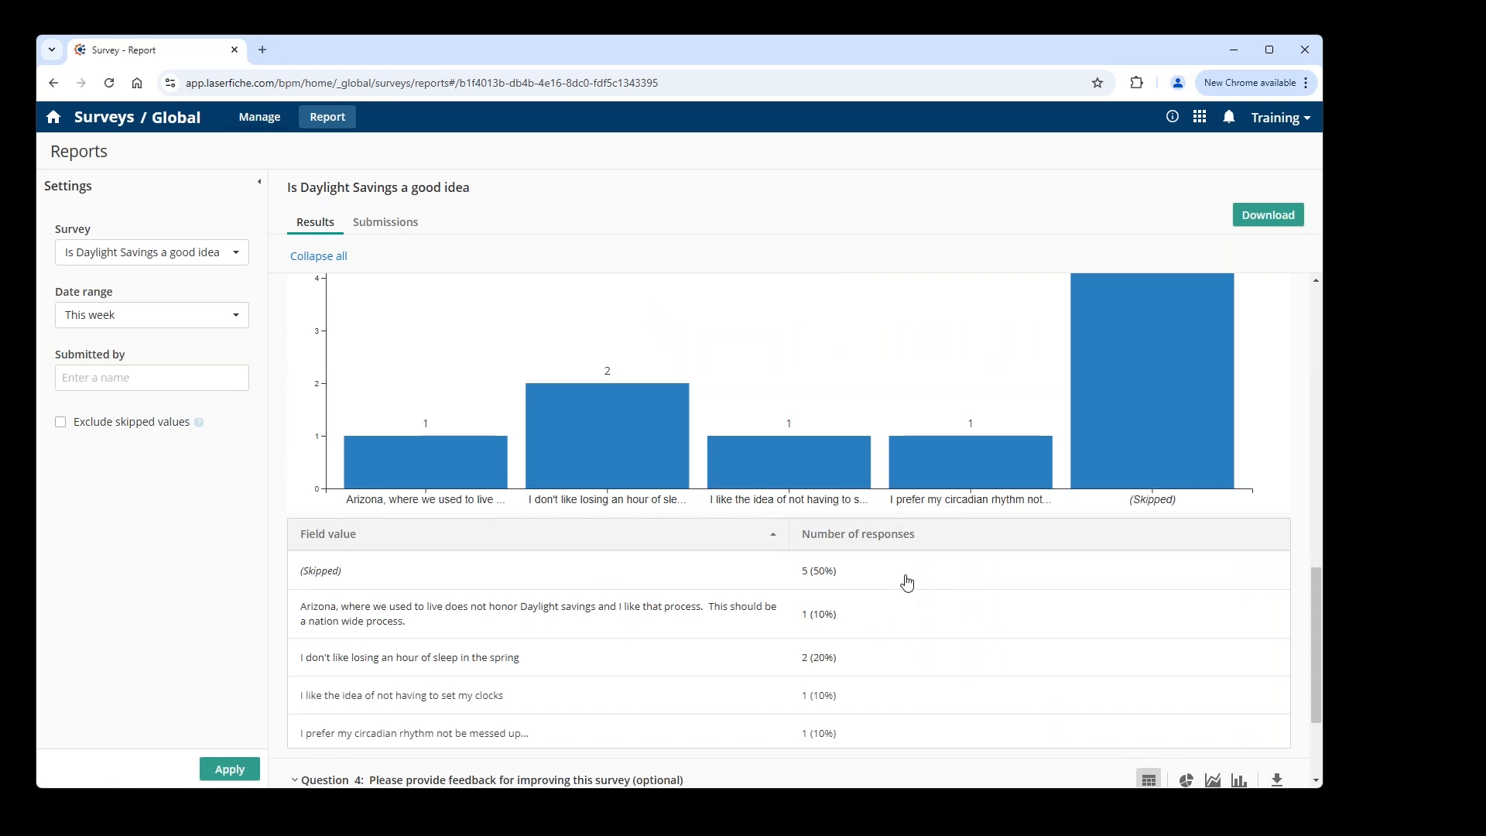
{"action": "scroll", "coordinate": [907, 582], "scroll_direction": "down", "scroll_amount": 2}
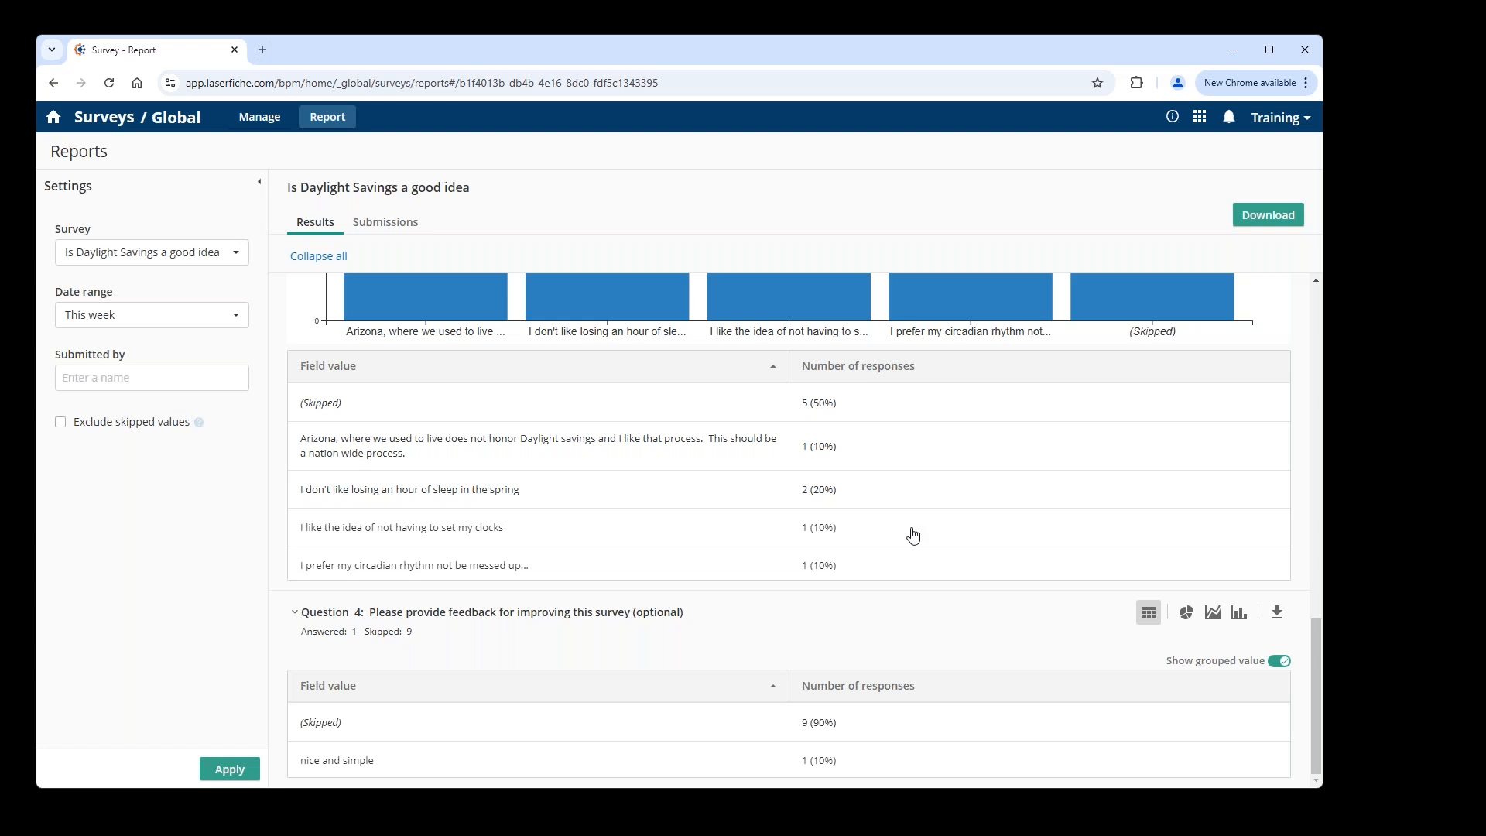
Step: Open the survey's individual submissions and page through the completed forms from the first to the fourth
{"action": "scroll", "coordinate": [913, 535], "scroll_direction": "up", "scroll_amount": 6}
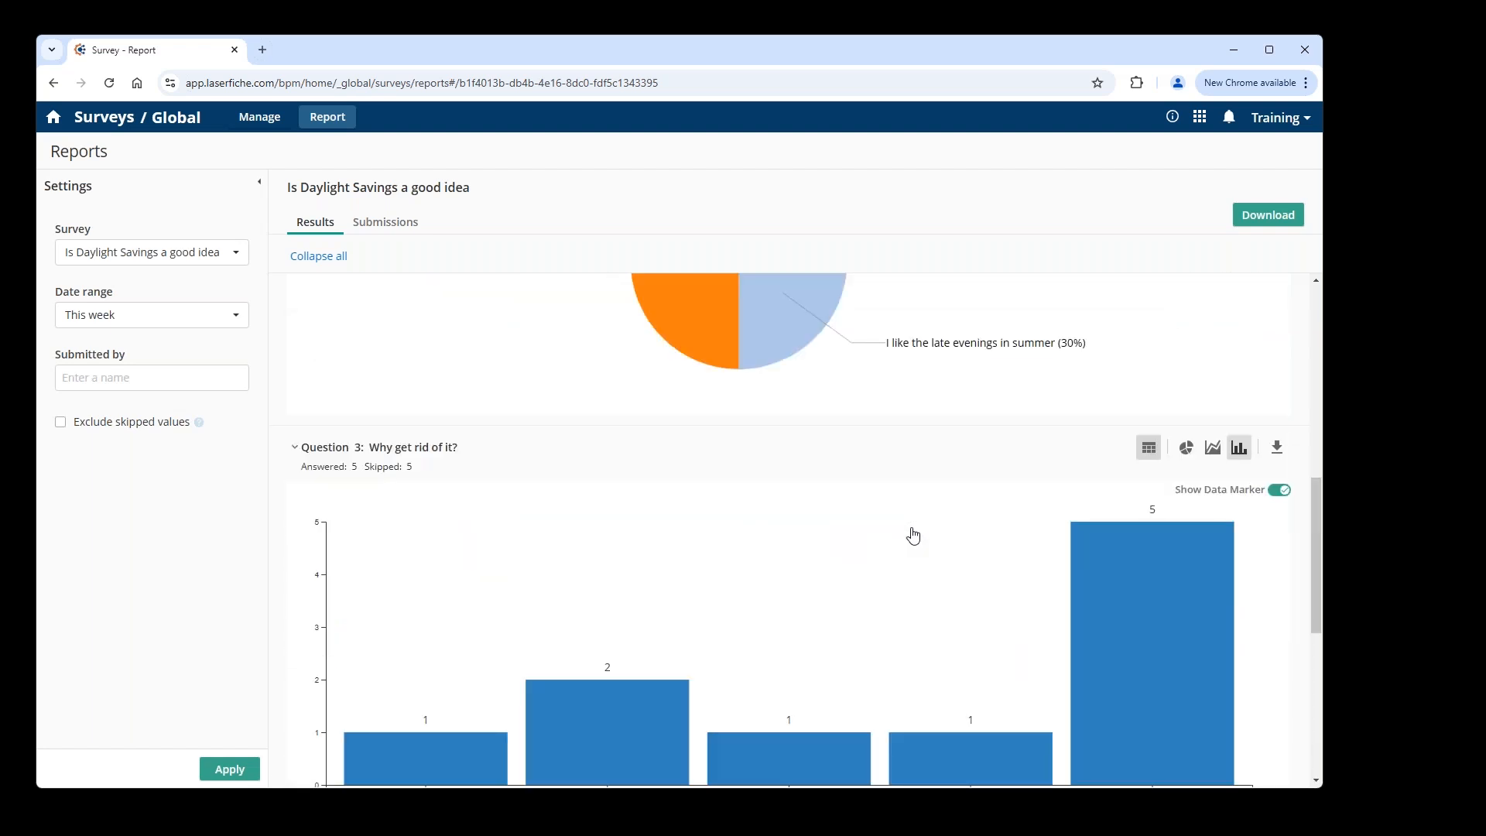
{"action": "scroll", "coordinate": [912, 544], "scroll_direction": "up", "scroll_amount": 7}
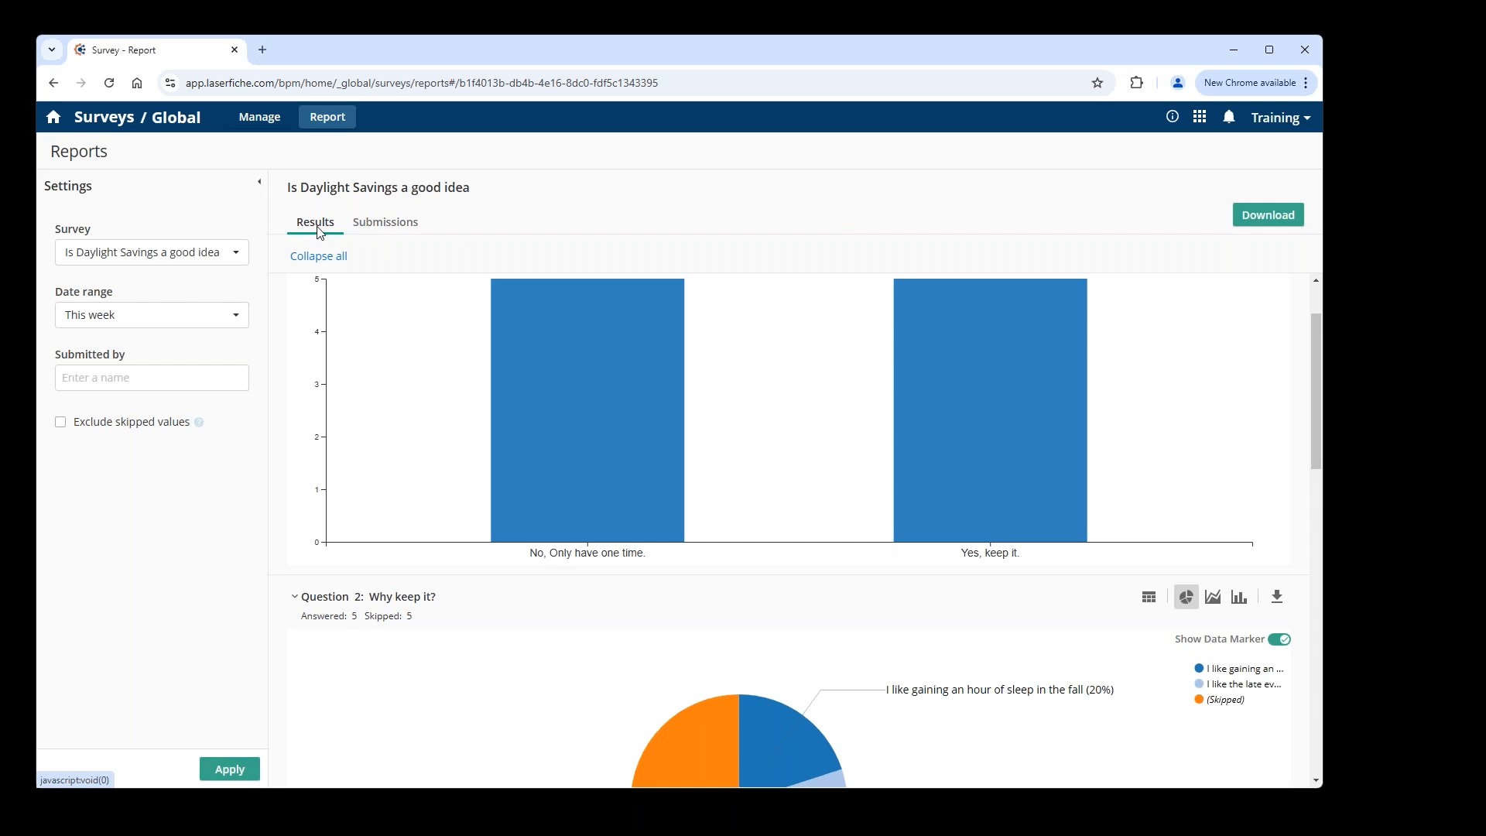
{"action": "left_click", "coordinate": [393, 226]}
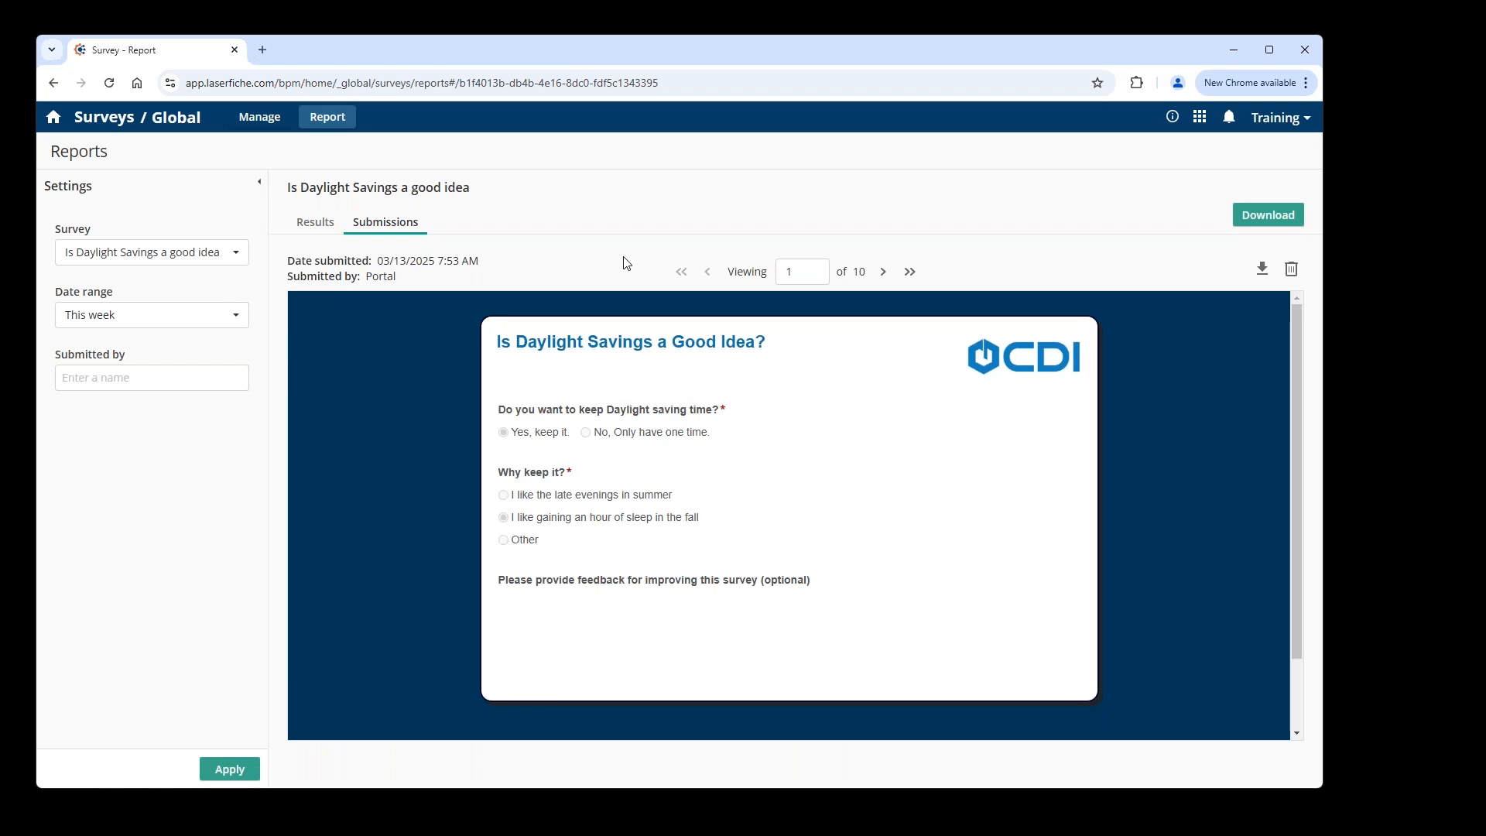
{"action": "double_click", "coordinate": [859, 272]}
{"action": "left_click", "coordinate": [882, 273]}
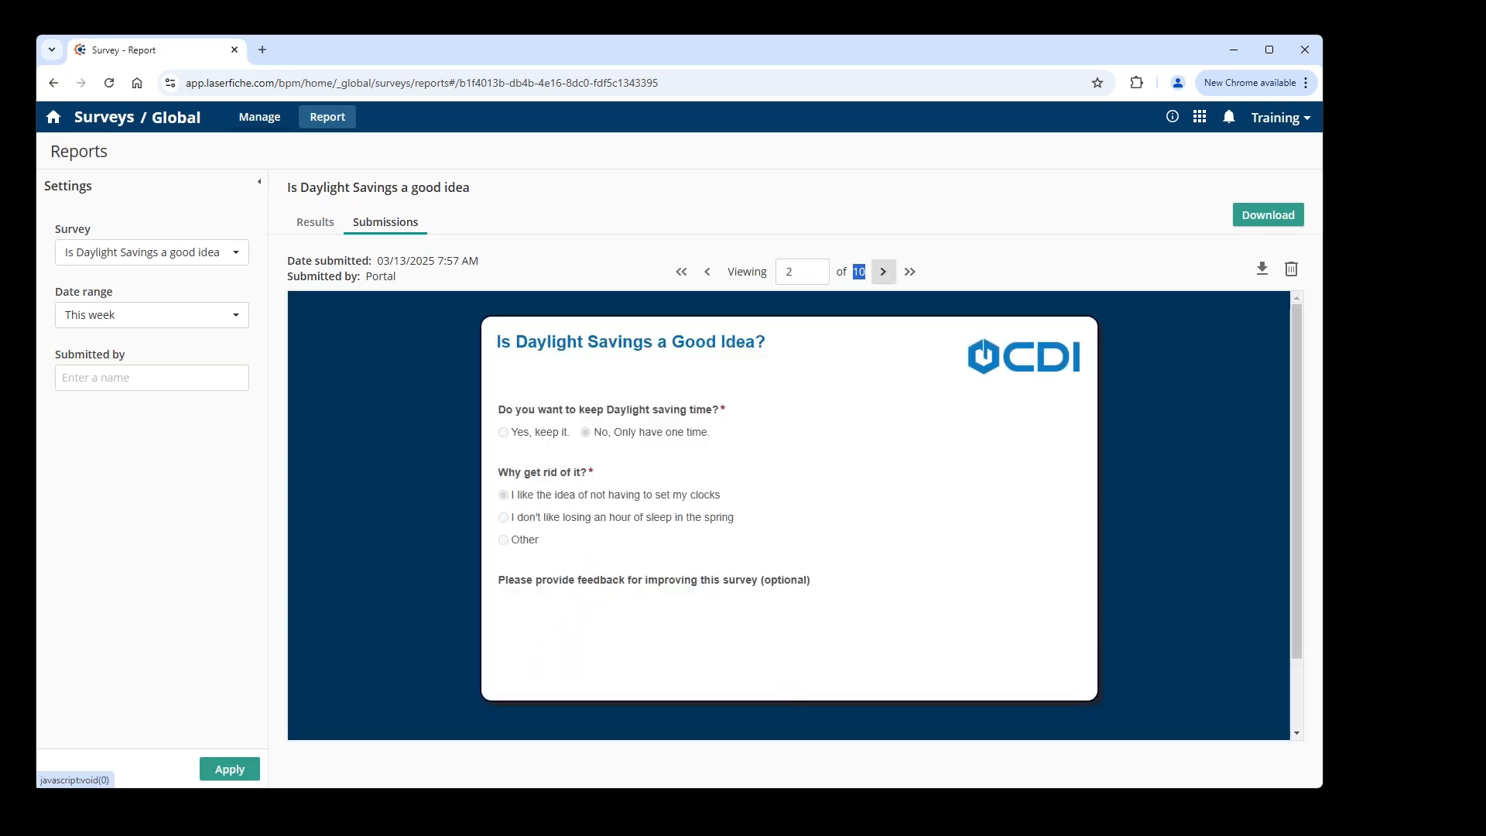
{"action": "left_click", "coordinate": [883, 272]}
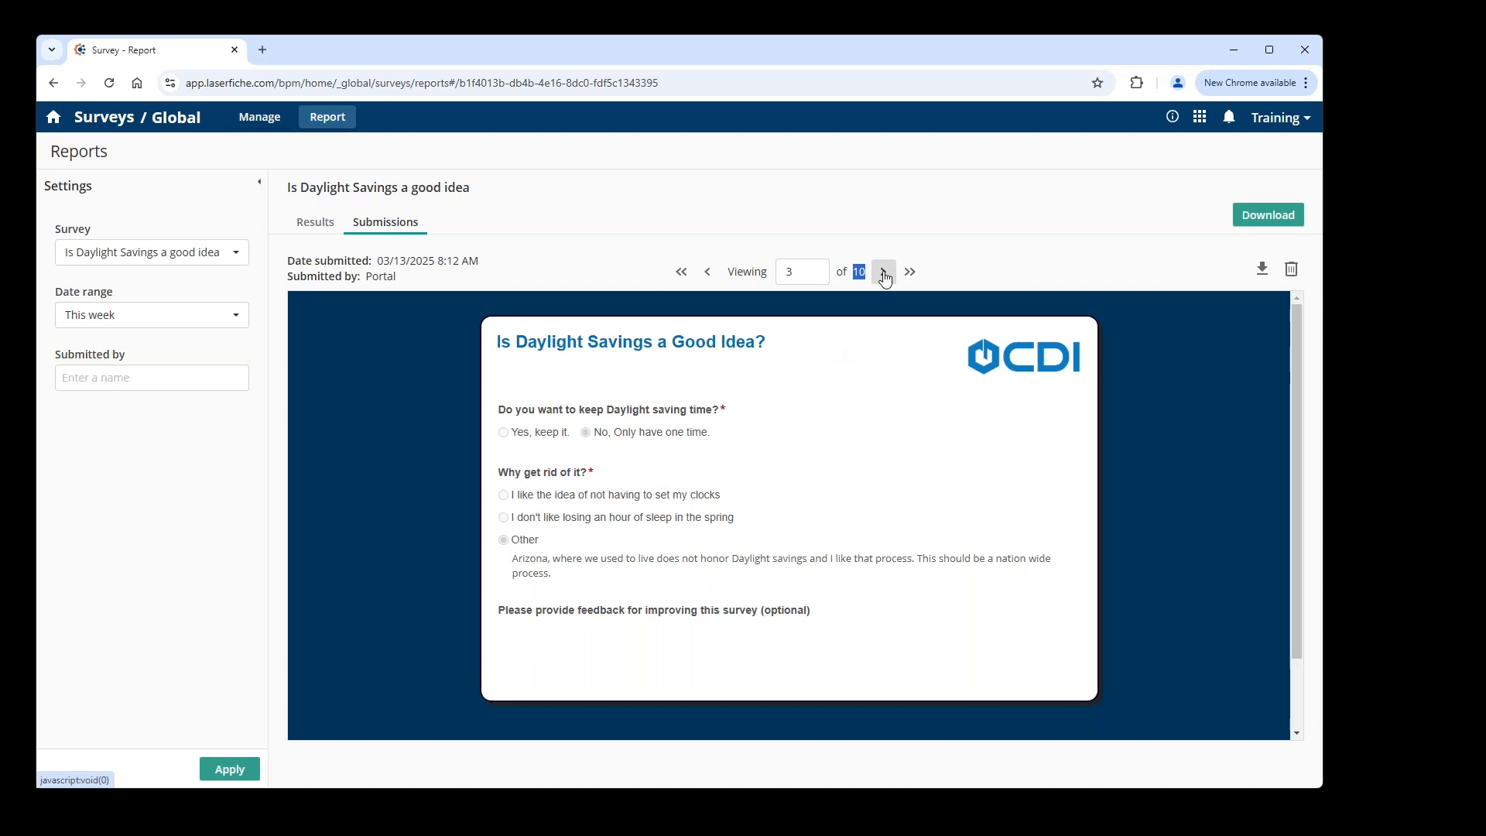
{"action": "left_click", "coordinate": [883, 273]}
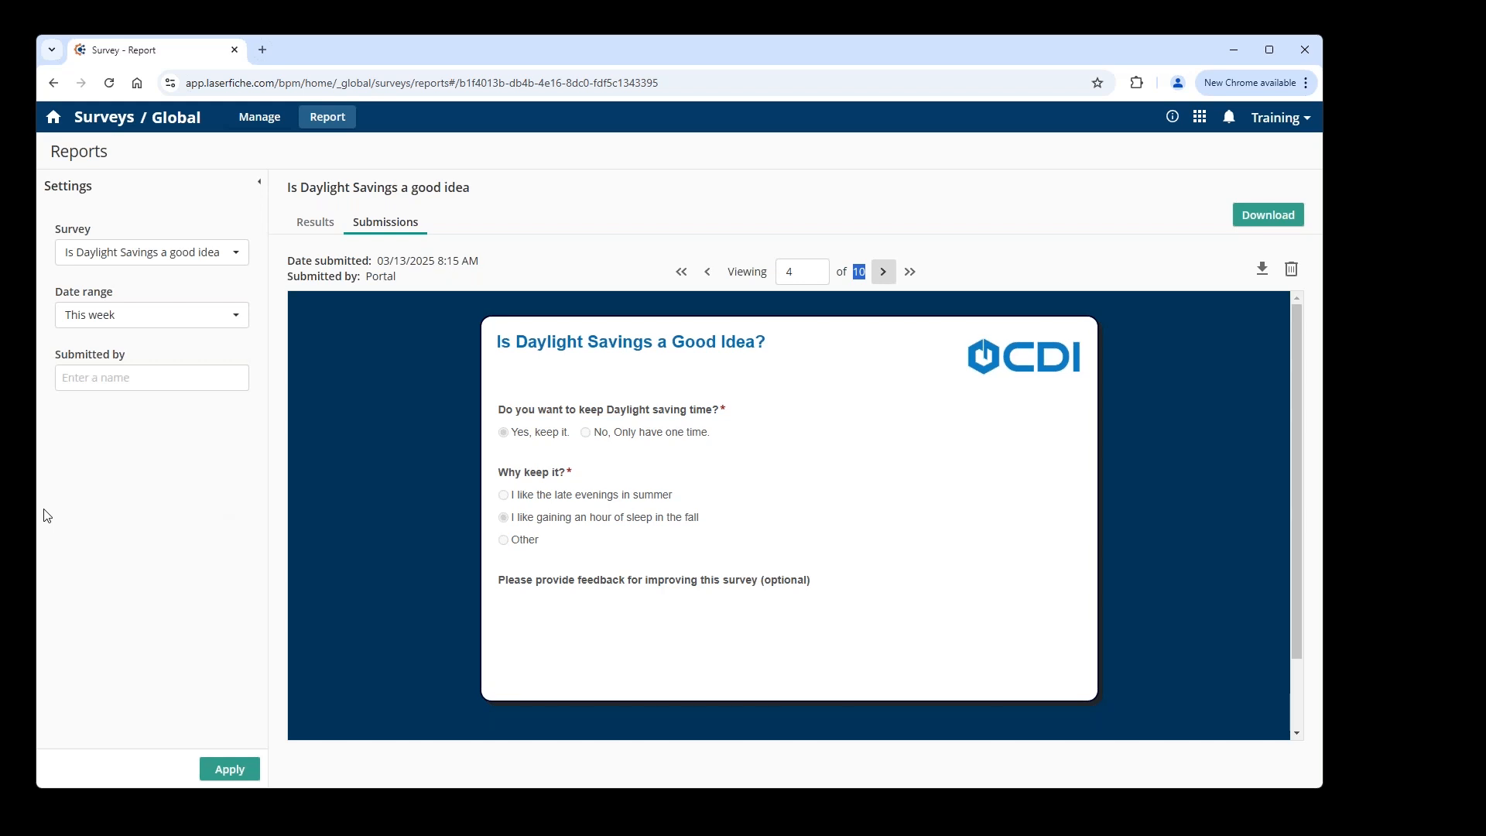
Step: Switch to the CDI Webinar slide show and bring up the Additional Resources slide
{"action": "left_click", "coordinate": [24, 518]}
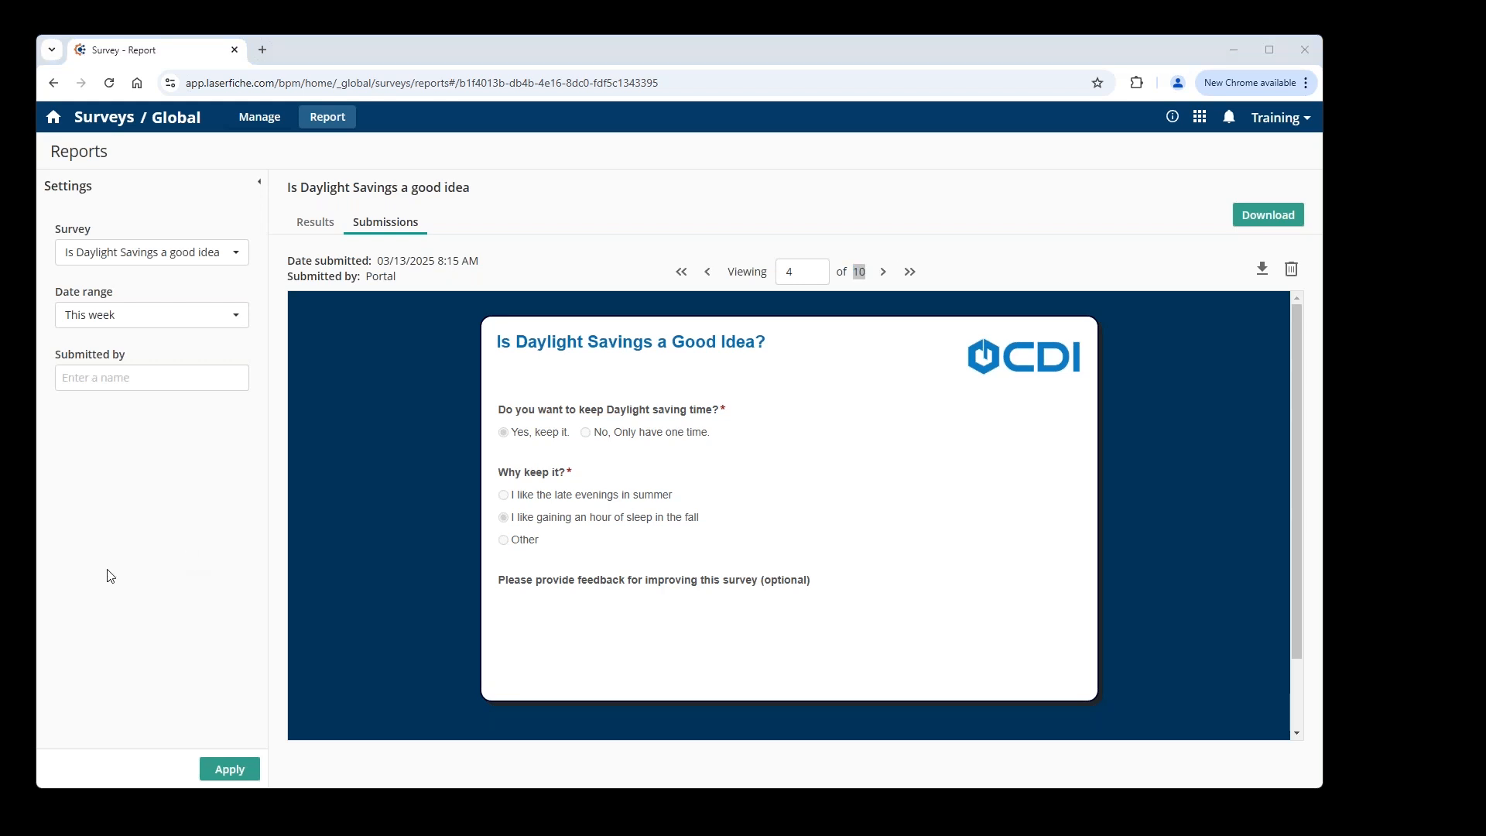
{"action": "key", "text": "alt+Tab"}
{"action": "left_click", "coordinate": [183, 568]}
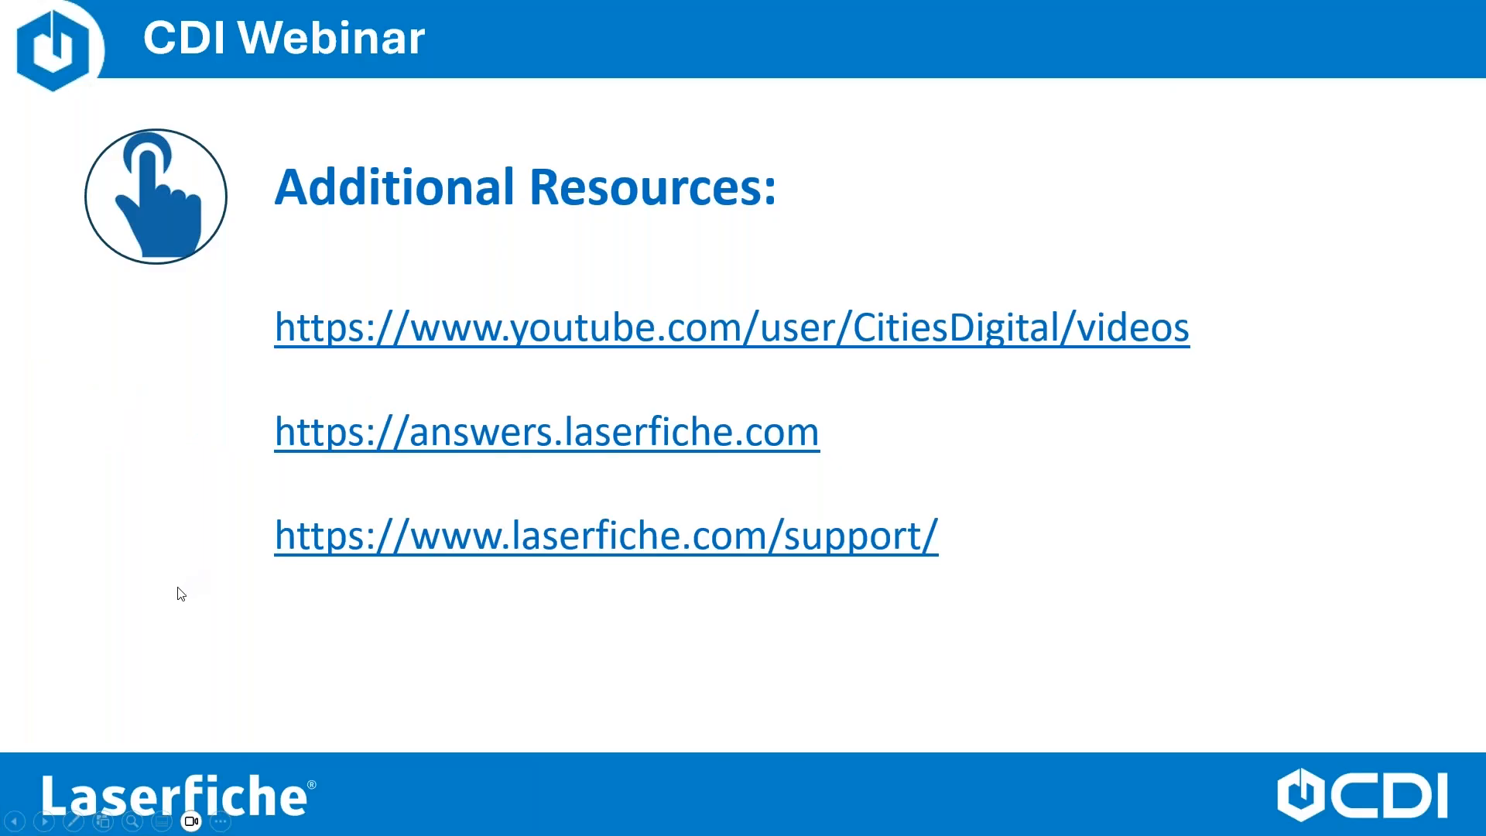